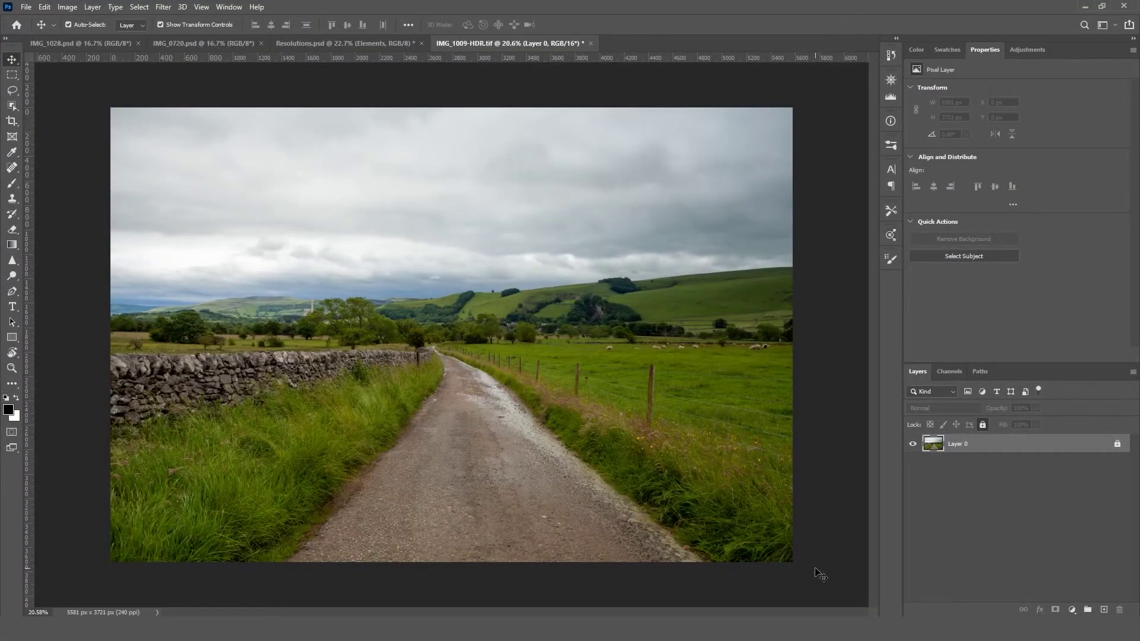
# Step: Set the crop ratio to 1.91:1 and nudge the top-left and bottom-right corners inward
pyautogui.click(13, 123)
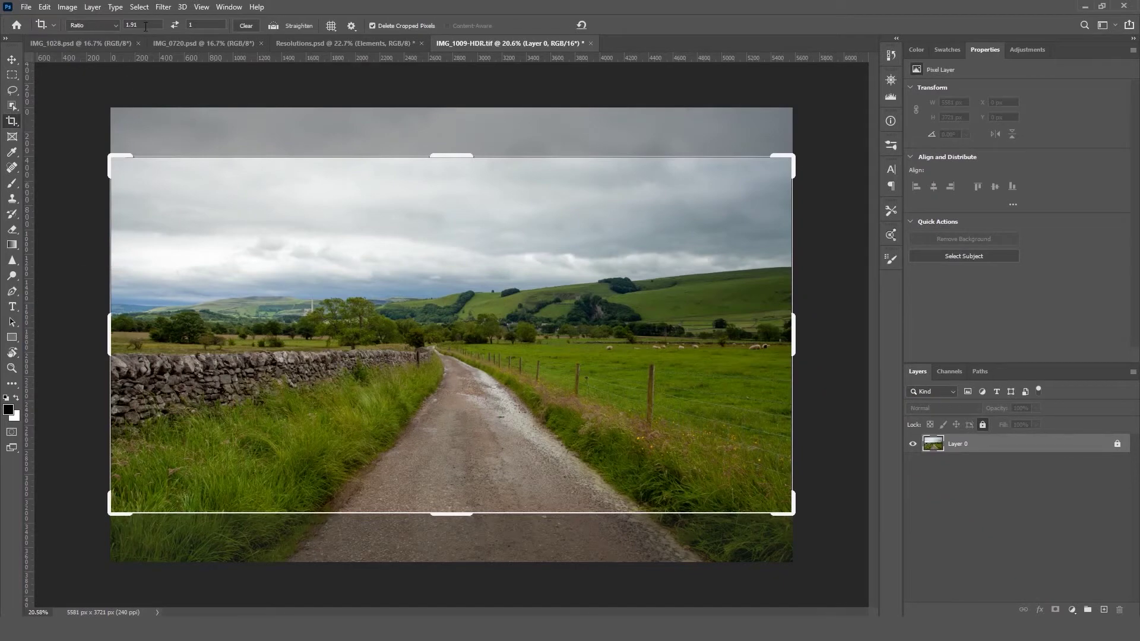
pyautogui.write('1.91')
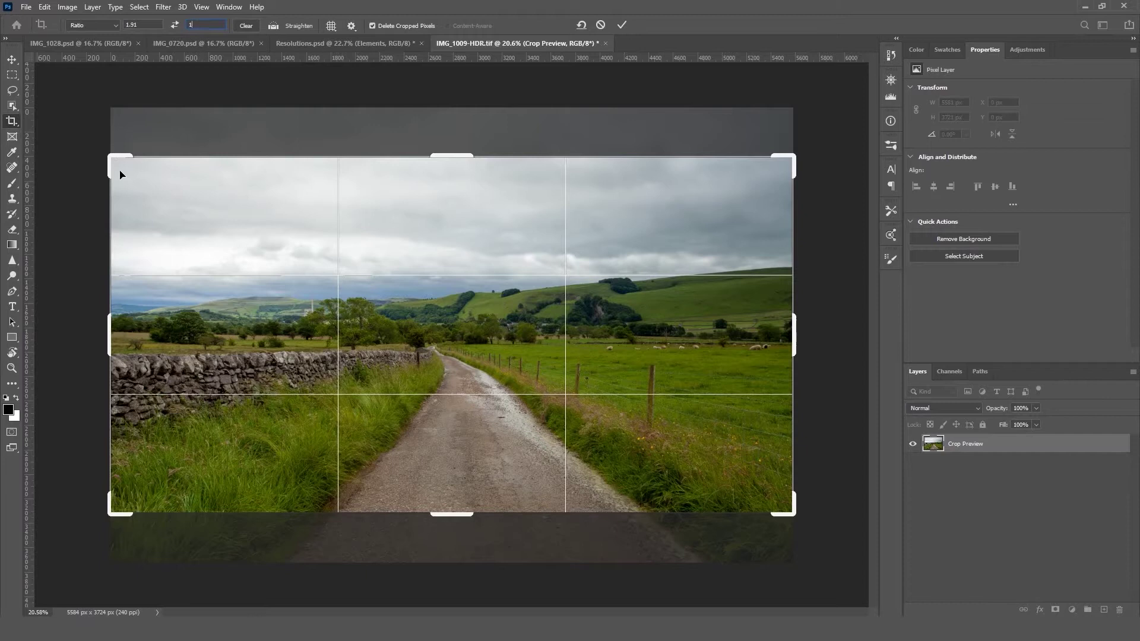
pyautogui.moveTo(115, 156); pyautogui.dragTo(115, 159)
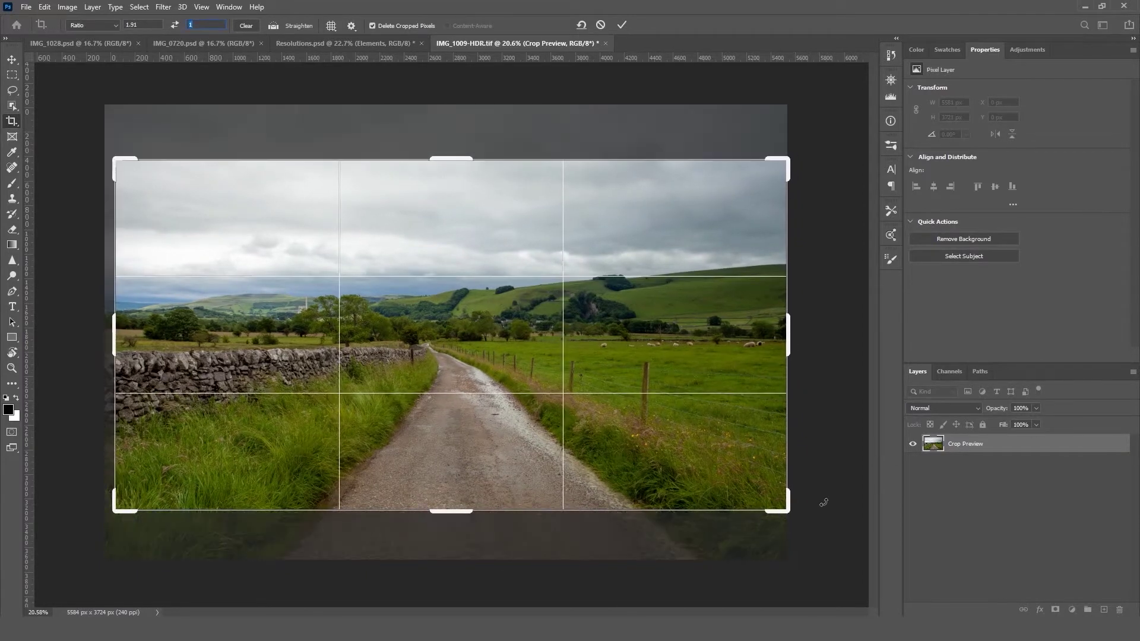
pyautogui.moveTo(787, 508); pyautogui.dragTo(782, 503)
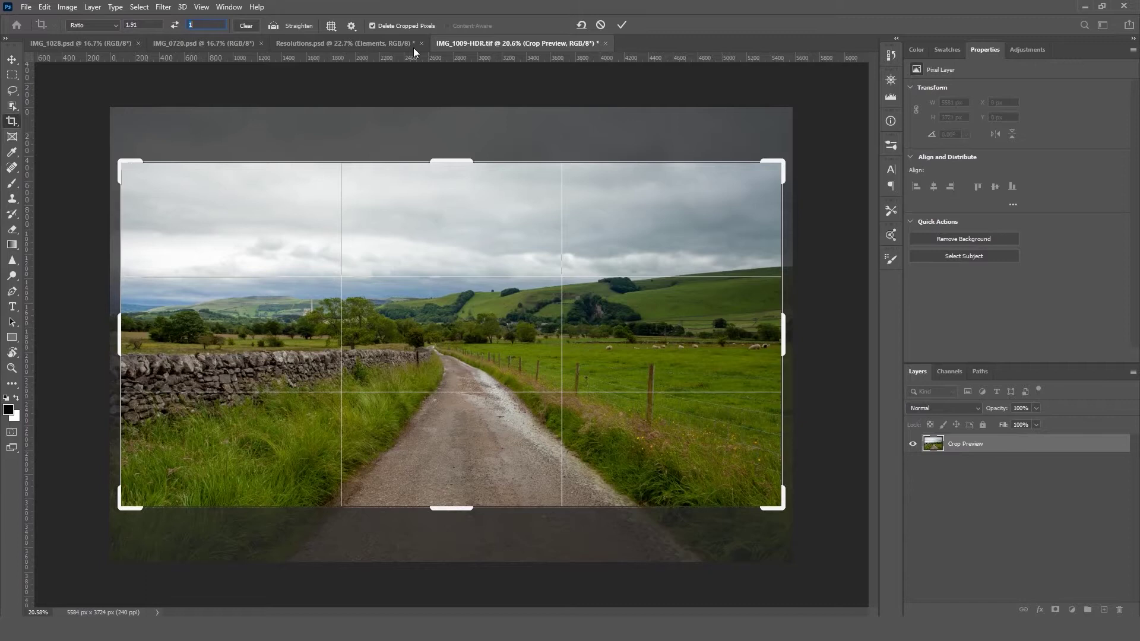
# Step: Level the photo along the horizon and commit the crop to 5411 × 2833 px
pyautogui.click(273, 25)
pyautogui.moveTo(145, 333); pyautogui.dragTo(326, 339)
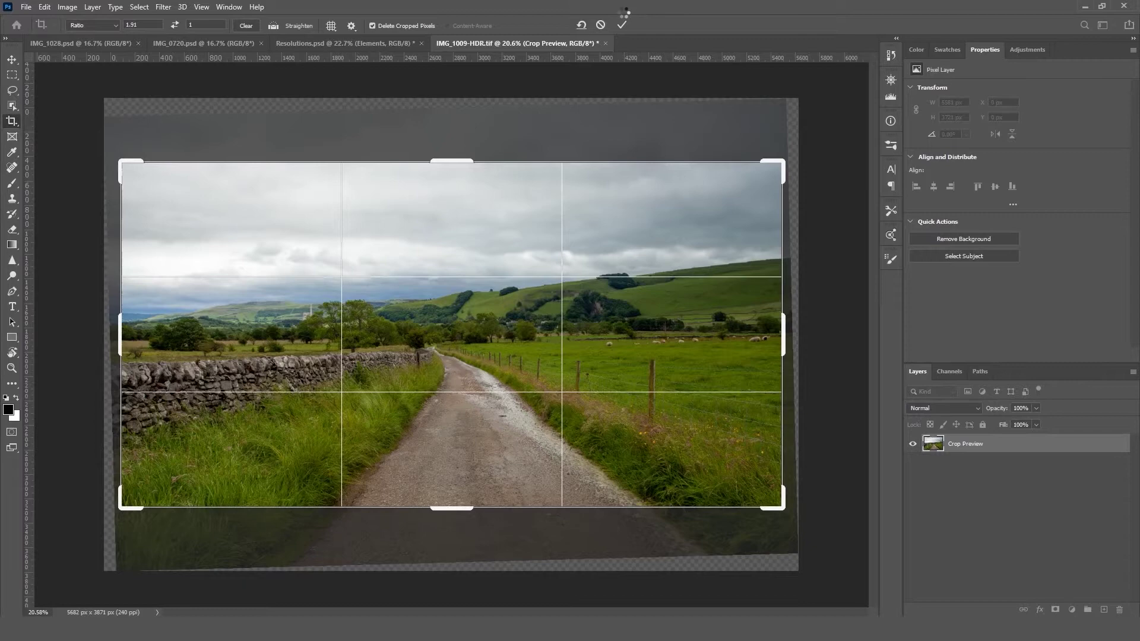
pyautogui.click(622, 25)
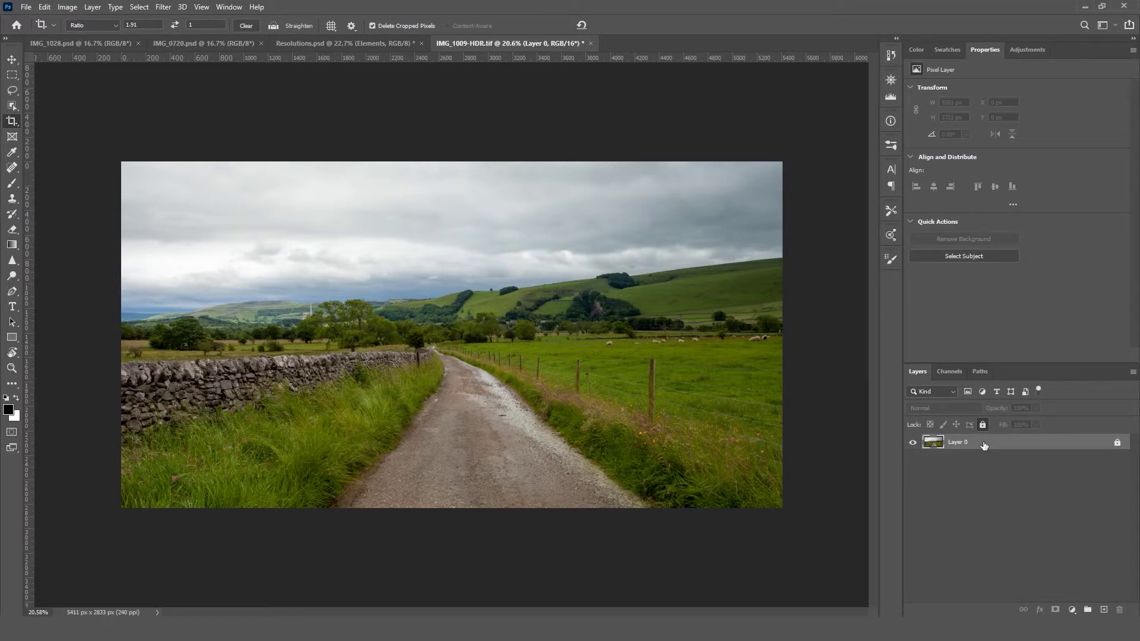
# Step: Duplicate Layer 0 twice, creating Layer 0 copy and Layer 0 copy 2
pyautogui.moveTo(985, 445); pyautogui.dragTo(1105, 610)
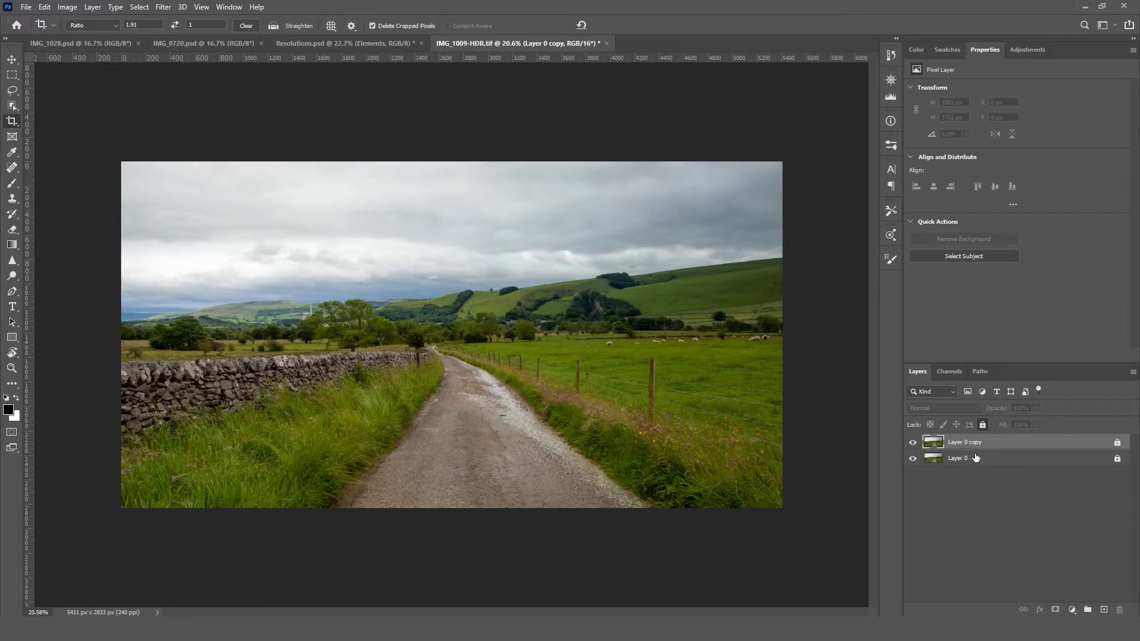
pyautogui.hotkey('ctrl', 'j')
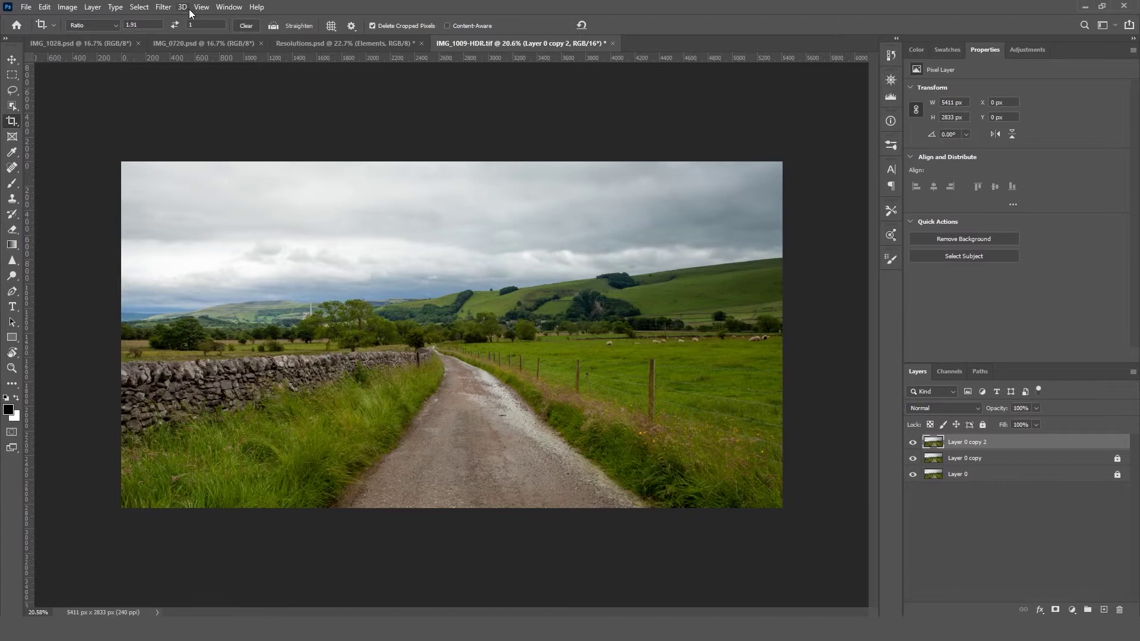
pyautogui.click(94, 7)
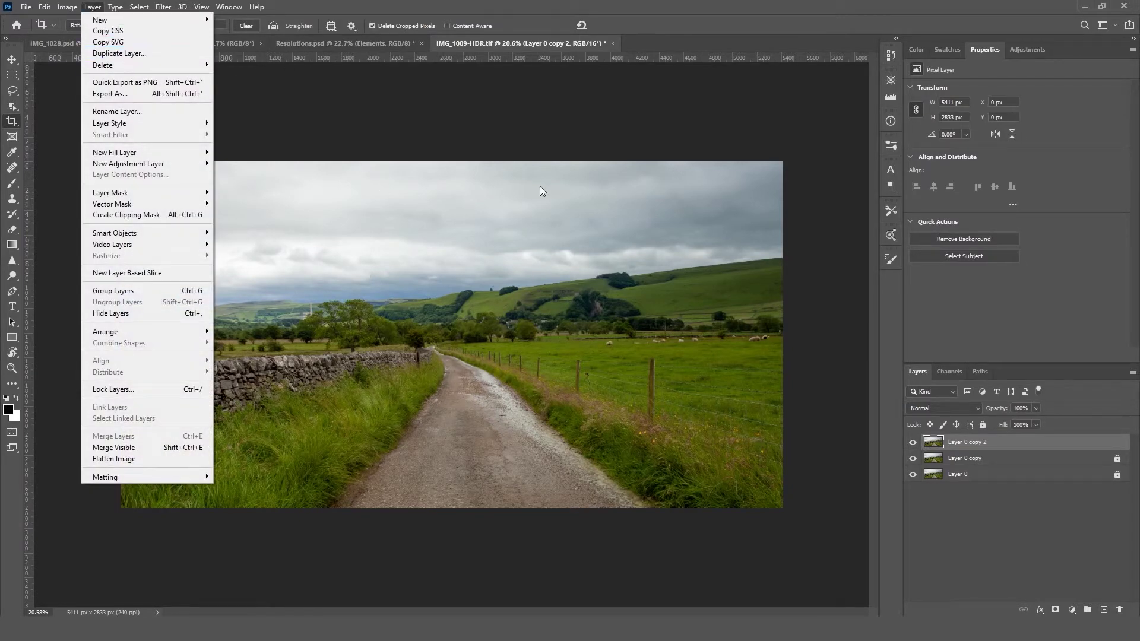
pyautogui.click(1003, 508)
# Step: Delete the extra Layer 0 copy 2 and toggle the lock on Layer 0 copy
pyautogui.click(998, 446)
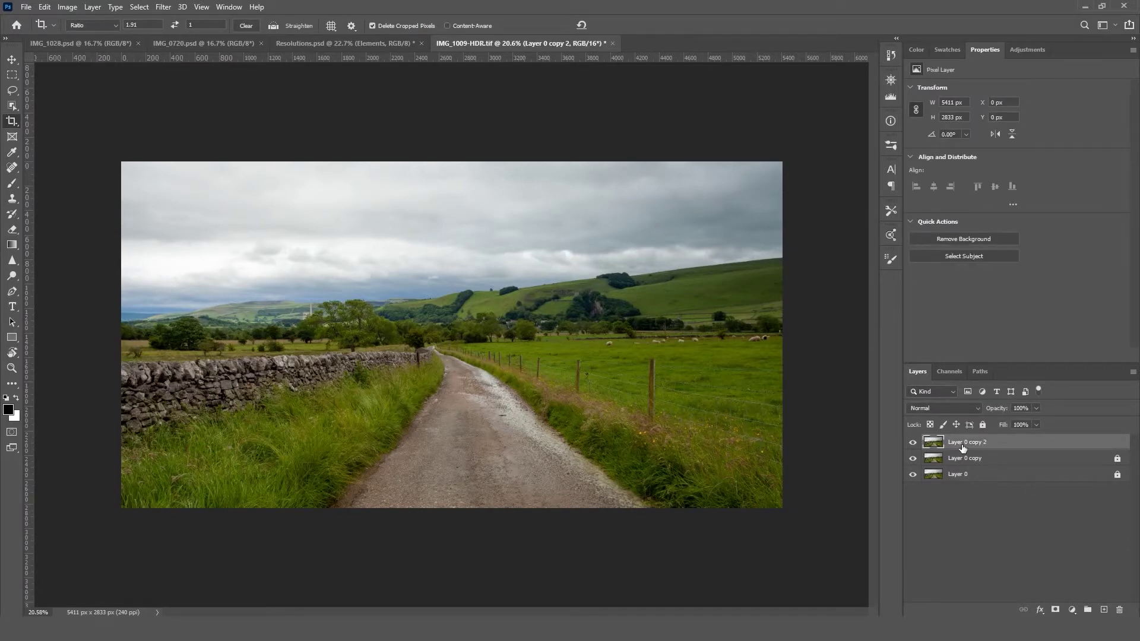
pyautogui.moveTo(965, 442); pyautogui.dragTo(1121, 612)
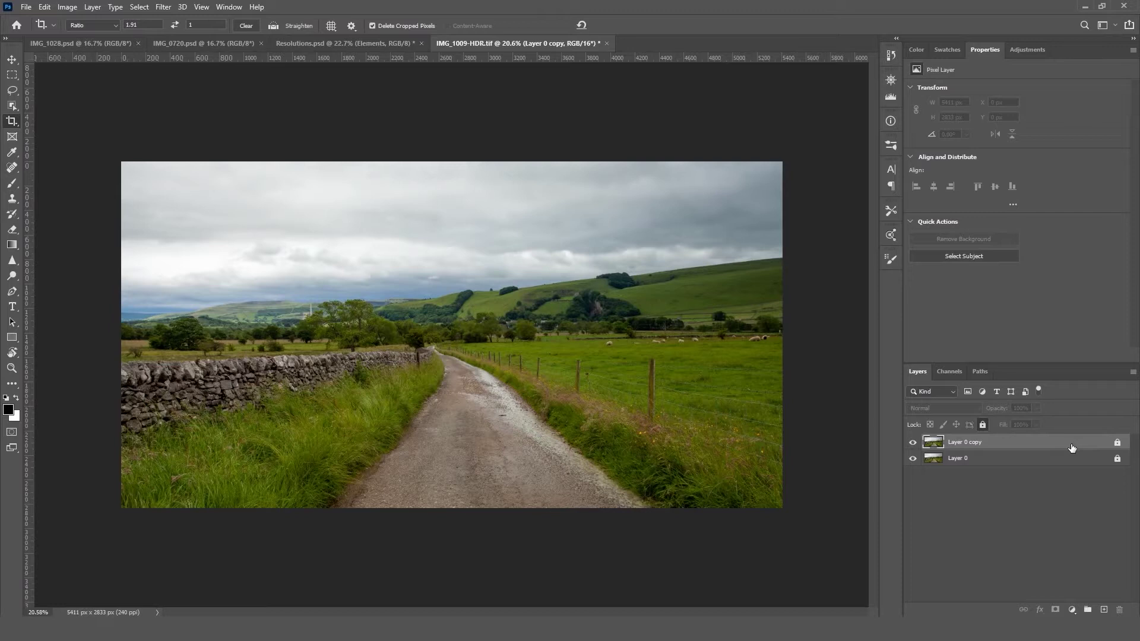
pyautogui.click(1118, 443)
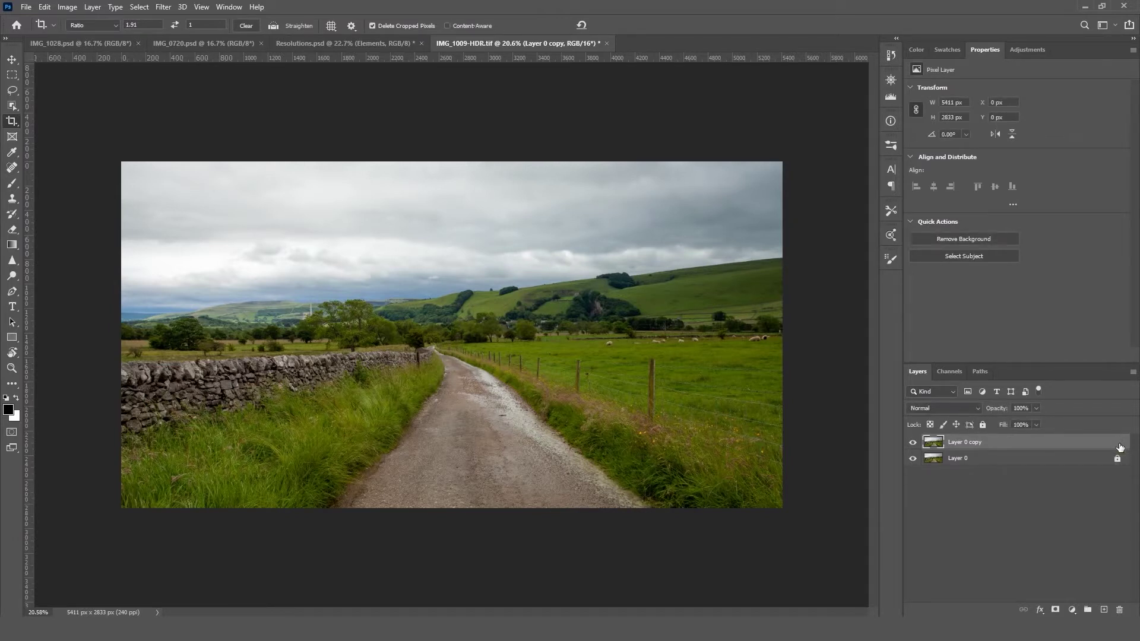
pyautogui.click(983, 426)
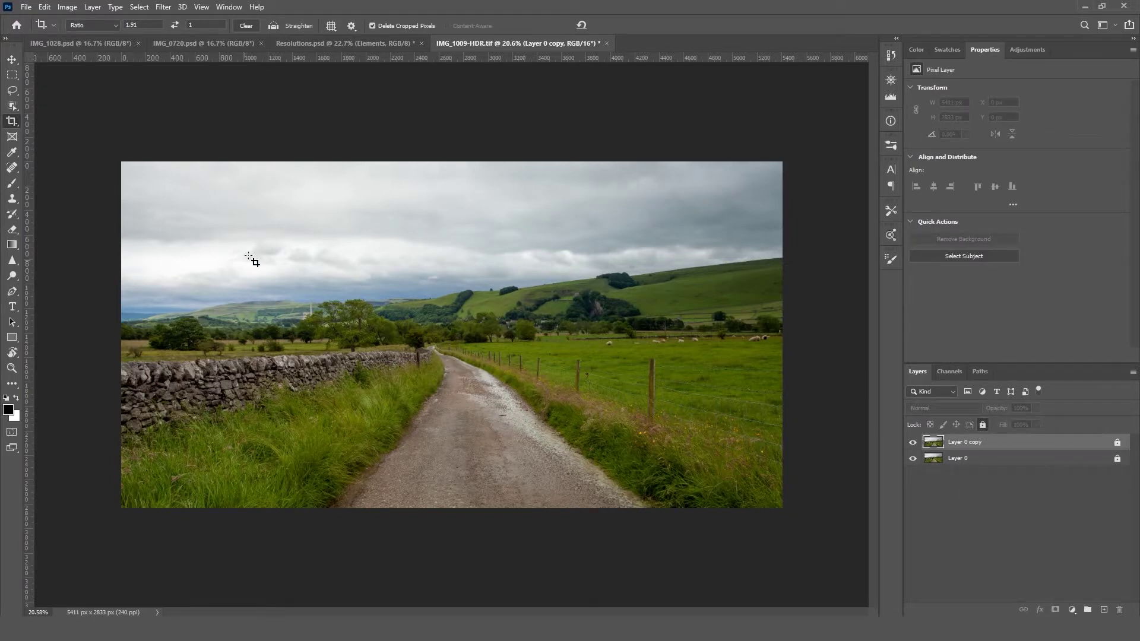
# Step: Choose the Content-Aware Spot Healing Brush, unlock Layer 0 copy, and zoom in on the road
pyautogui.click(12, 183)
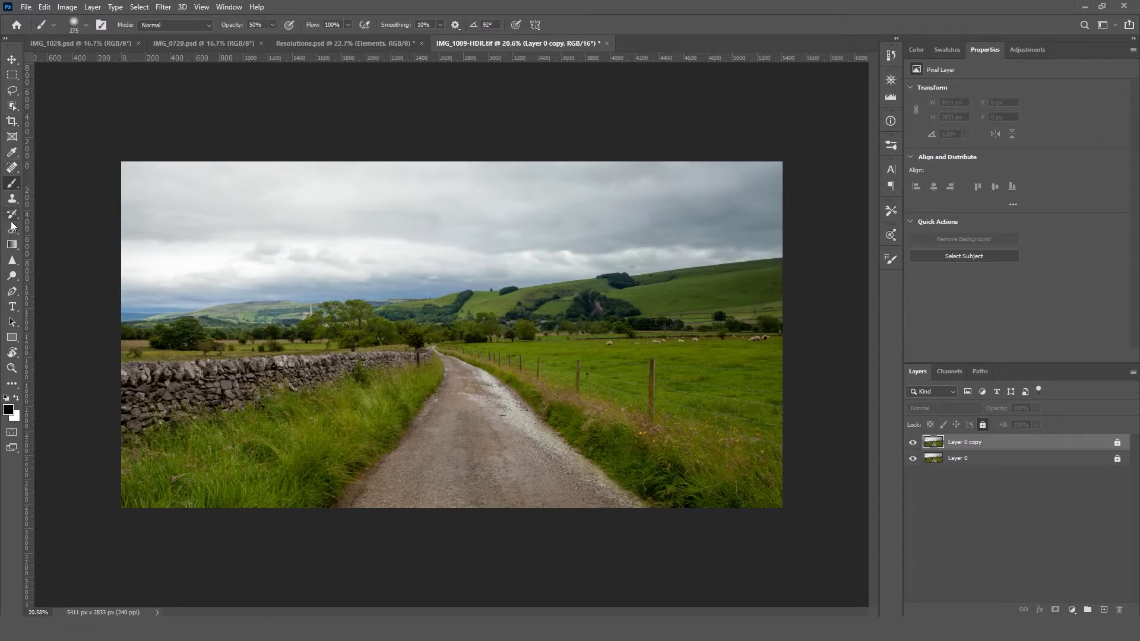
pyautogui.click(12, 168)
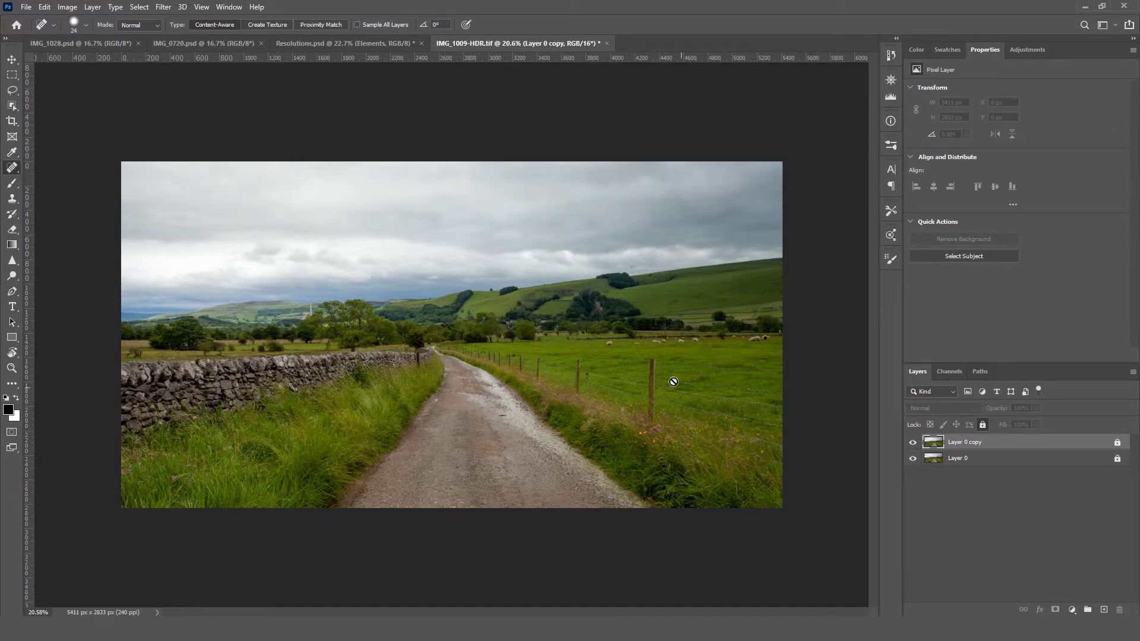
pyautogui.click(983, 425)
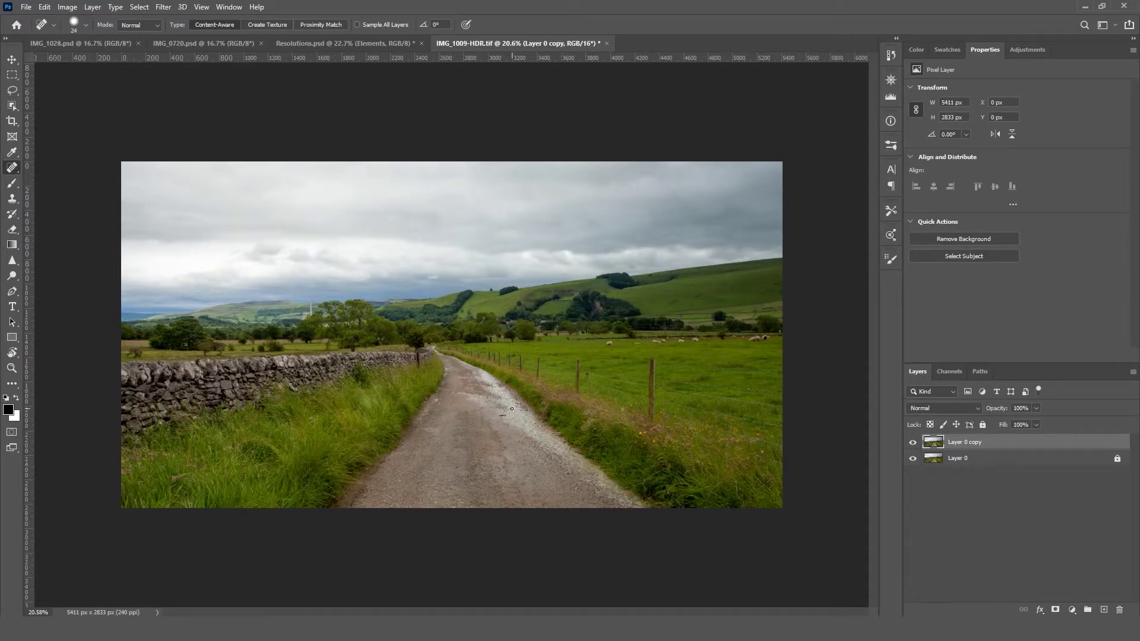
pyautogui.scroll(6, 500, 417)
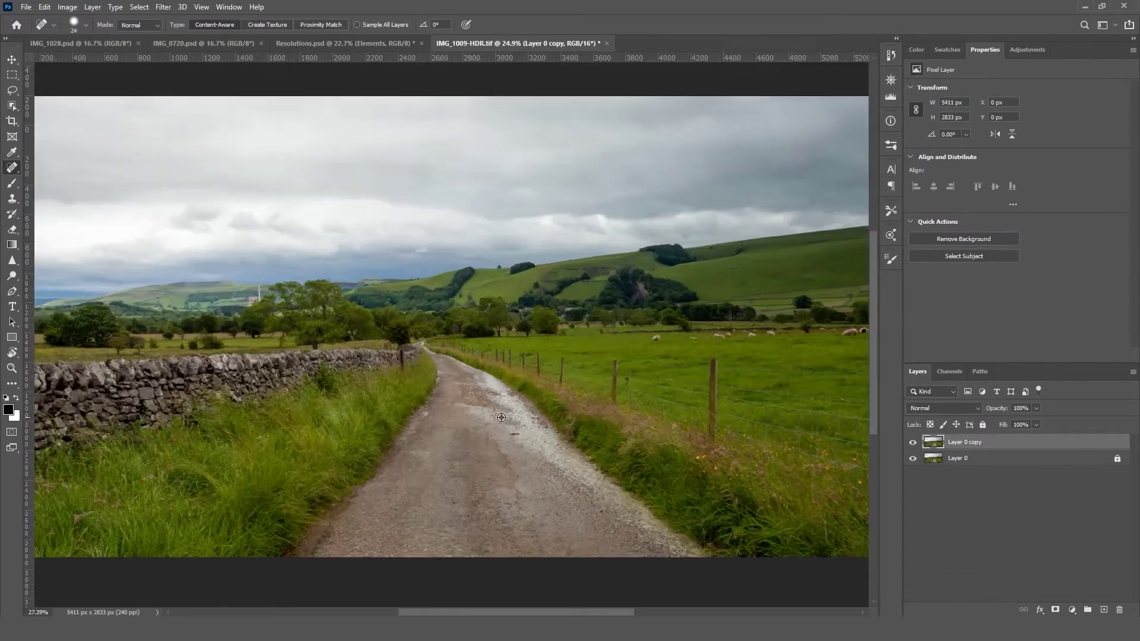
pyautogui.scroll(2, 519, 442)
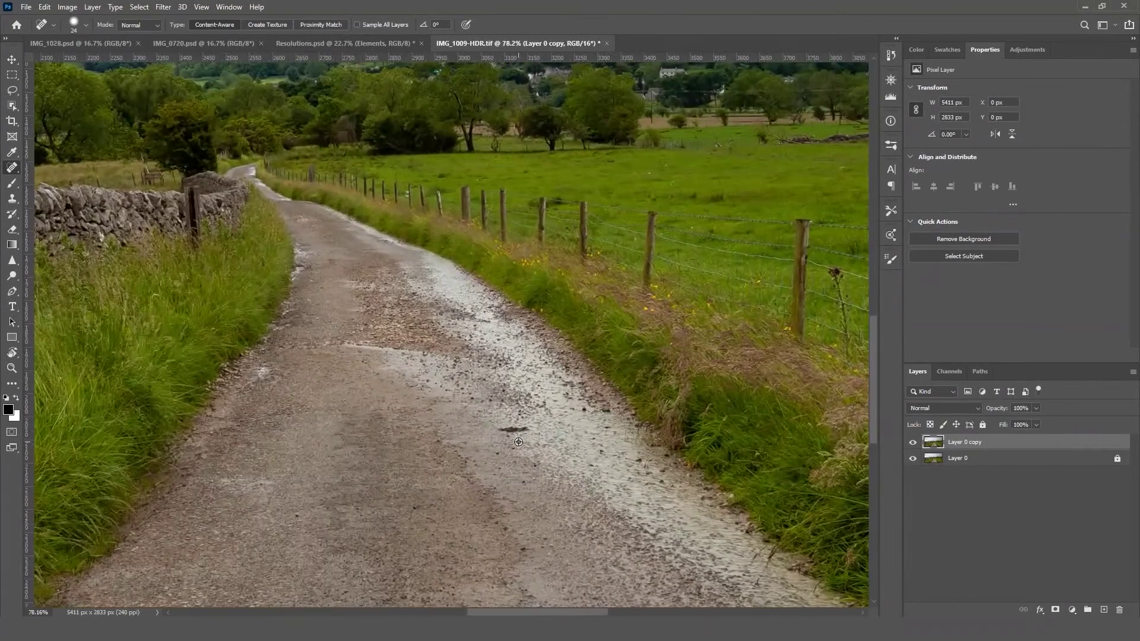
pyautogui.scroll(3, 514, 439)
pyautogui.scroll(4, 513, 439)
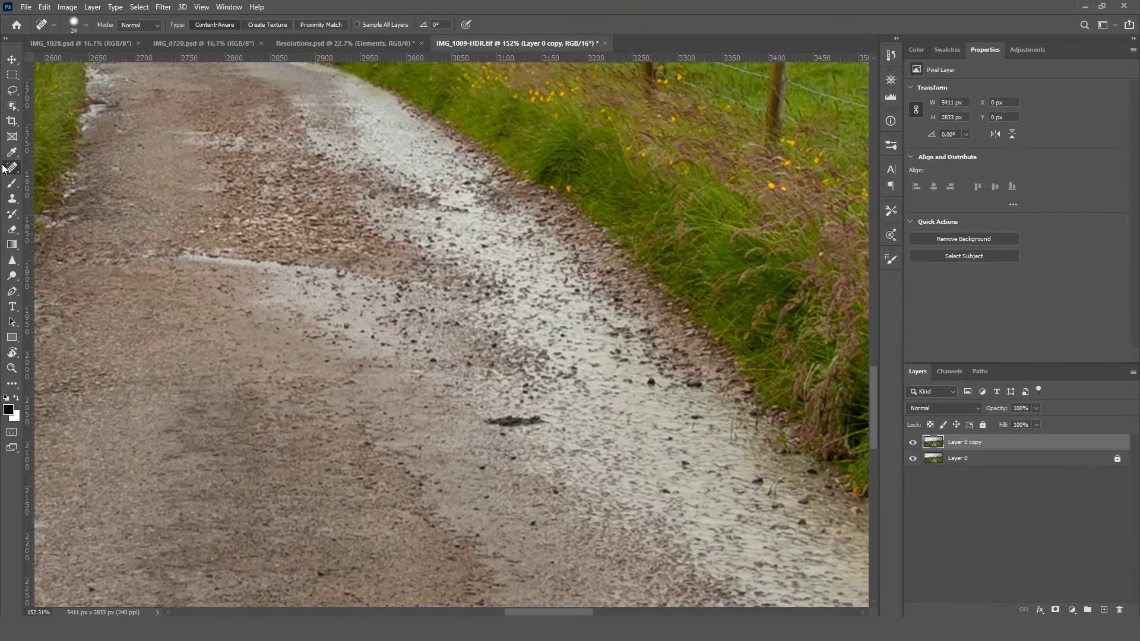
# Step: Paint the dark stick off the road, then toggle Layer 0 copy to compare with the original
pyautogui.rightClick(9, 170)
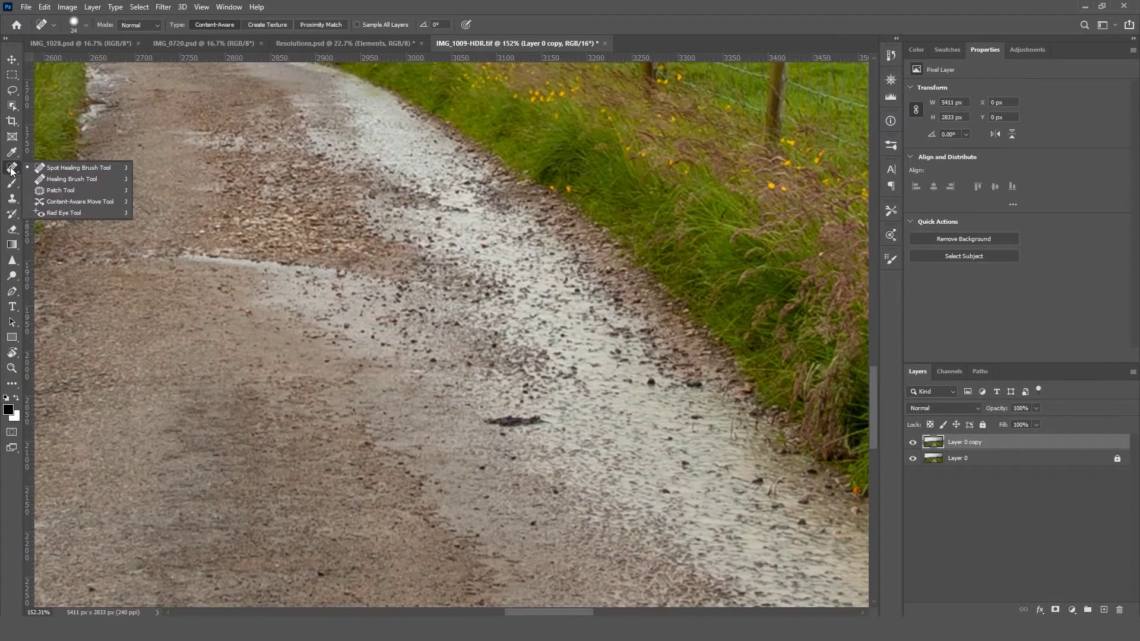
pyautogui.click(91, 170)
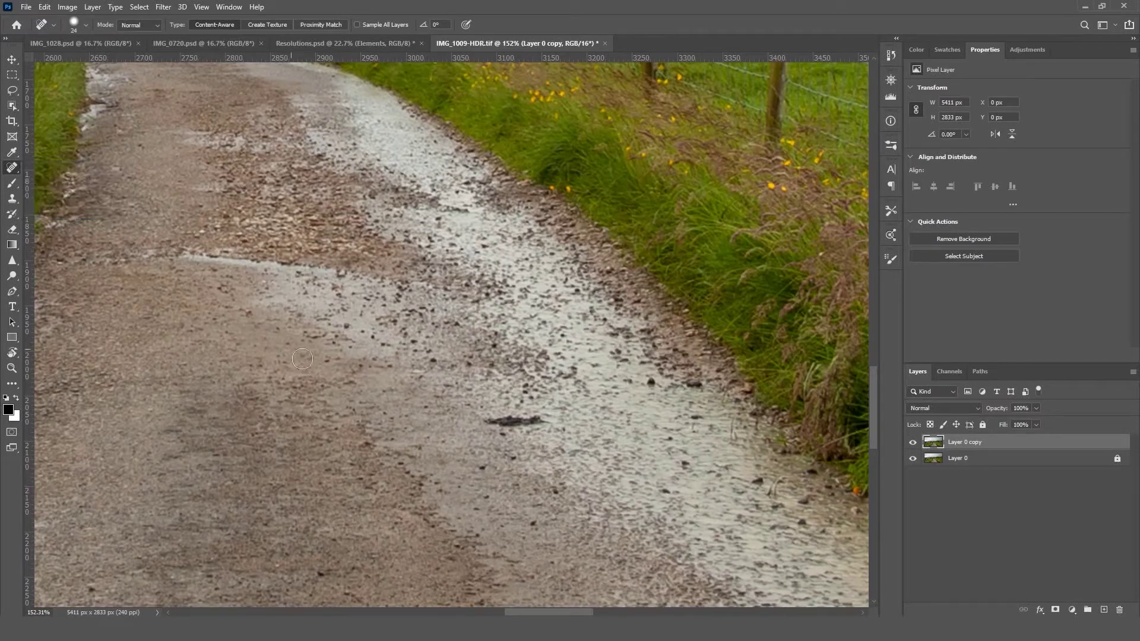
pyautogui.moveTo(548, 421)
pyautogui.mouseDown()
pyautogui.moveTo(489, 422)
pyautogui.moveTo(567, 423)
pyautogui.moveTo(552, 421)
pyautogui.mouseUp()
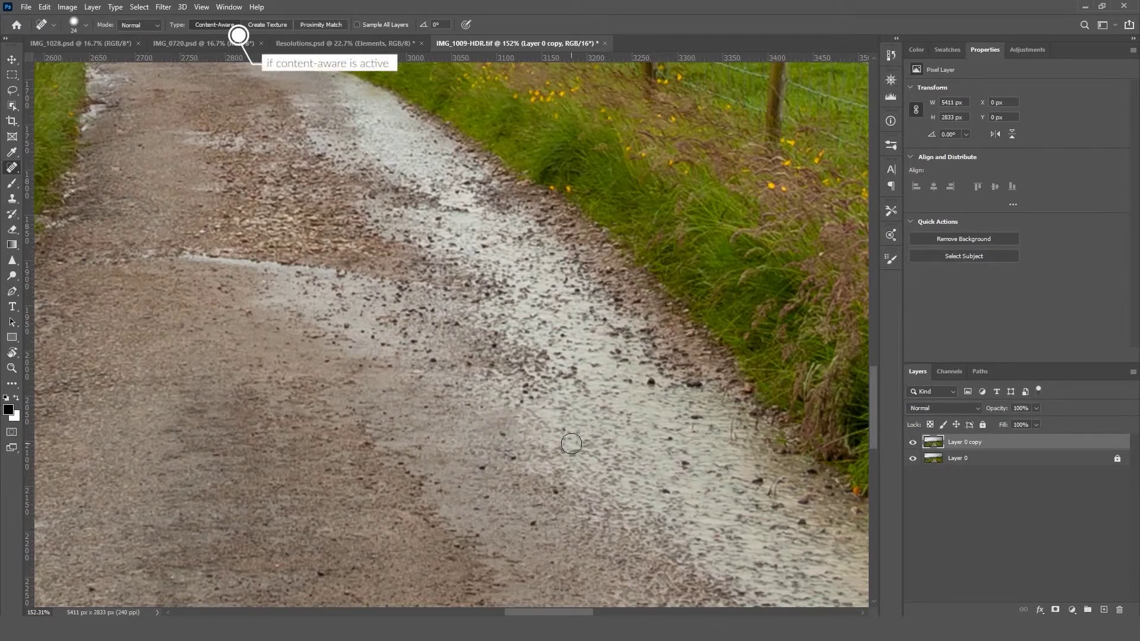
pyautogui.scroll(-3, 519, 451)
pyautogui.scroll(-3, 519, 451)
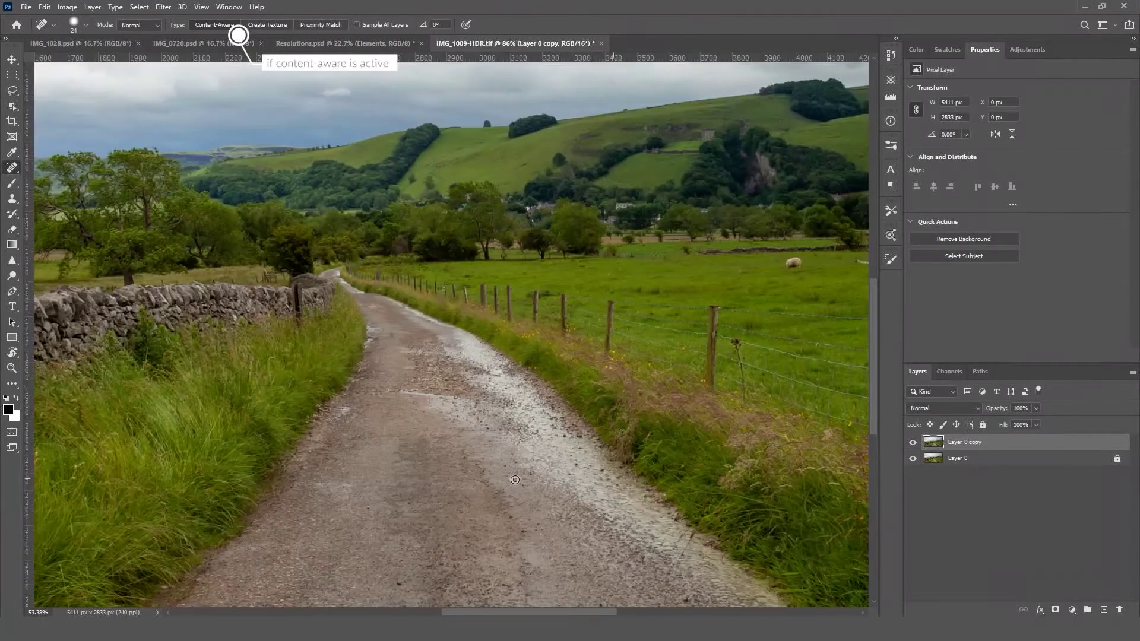
pyautogui.scroll(-2, 515, 489)
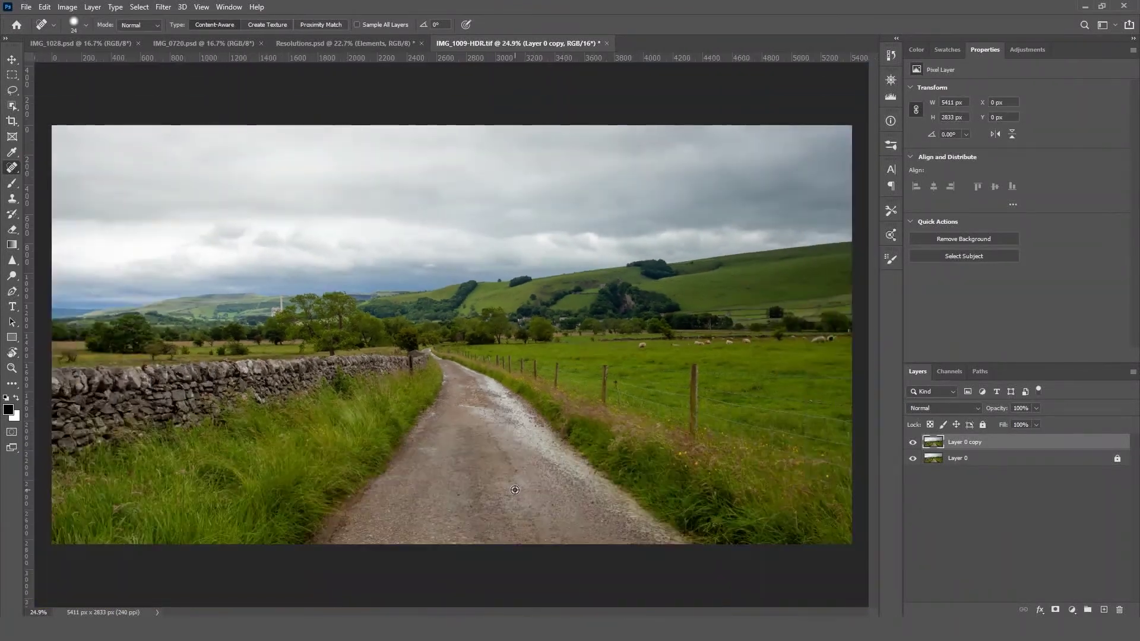
pyautogui.click(913, 444)
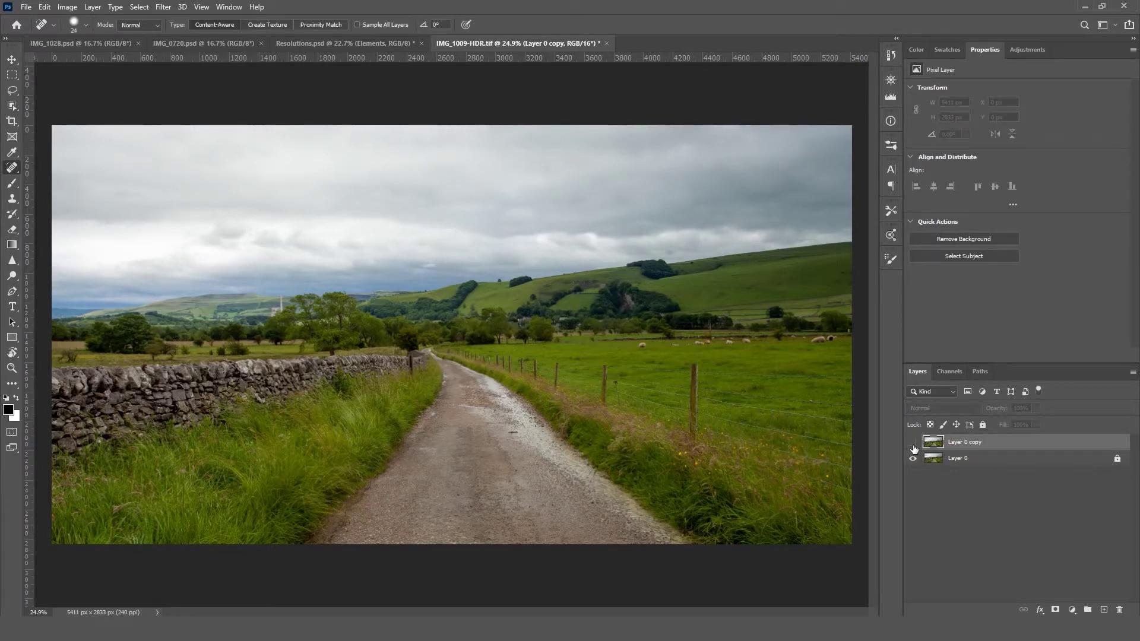
pyautogui.click(913, 445)
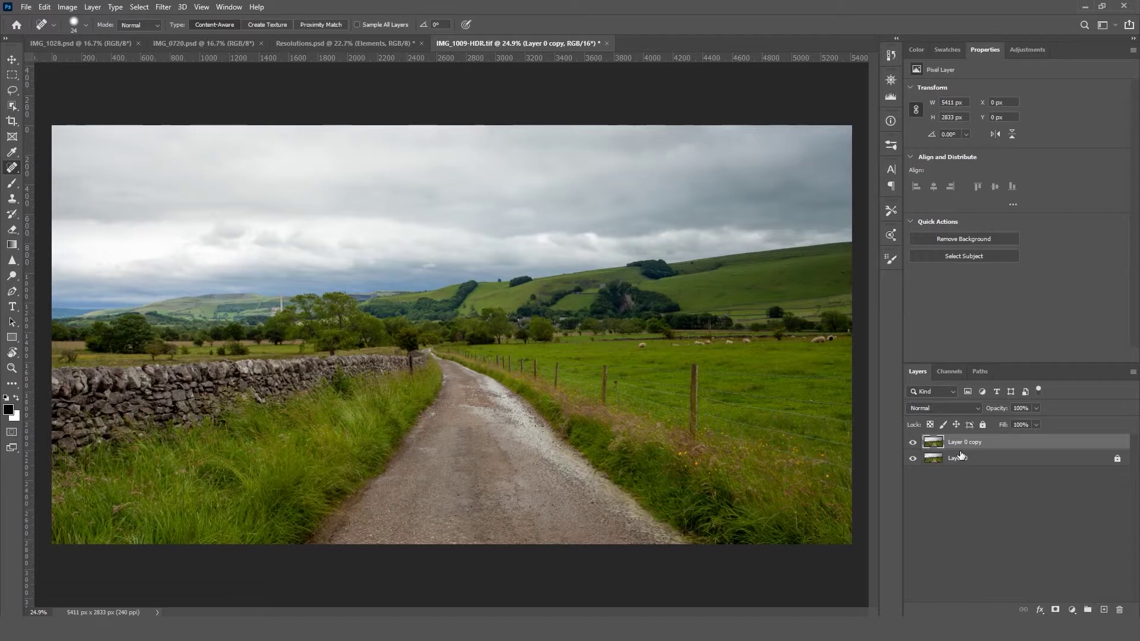
pyautogui.click(67, 7)
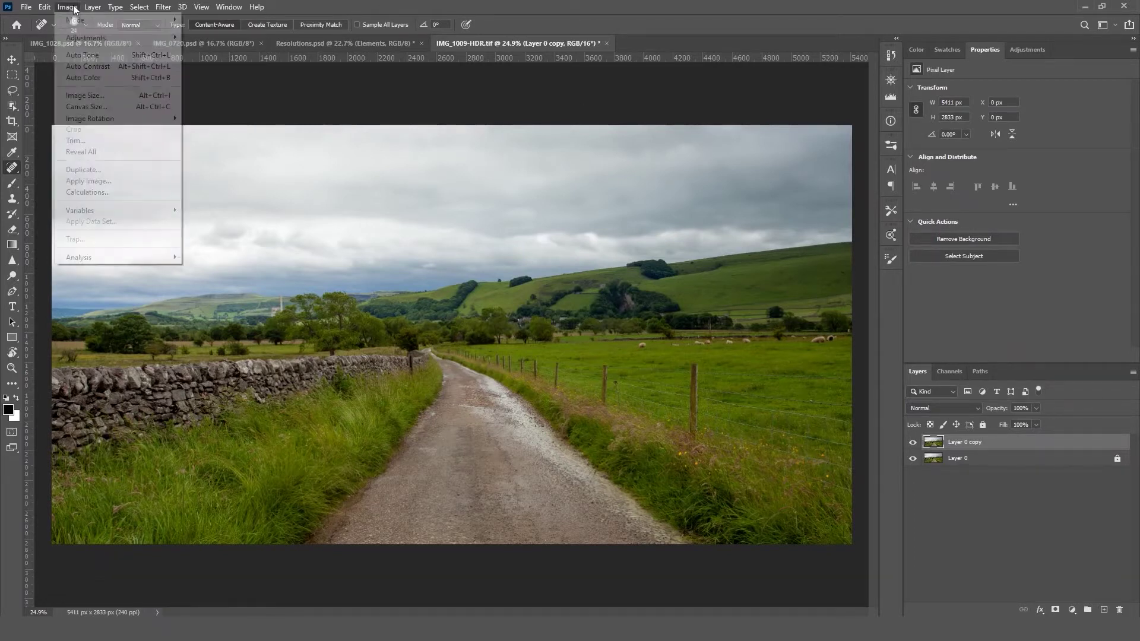
pyautogui.moveTo(76, 41)
pyautogui.click(238, 50)
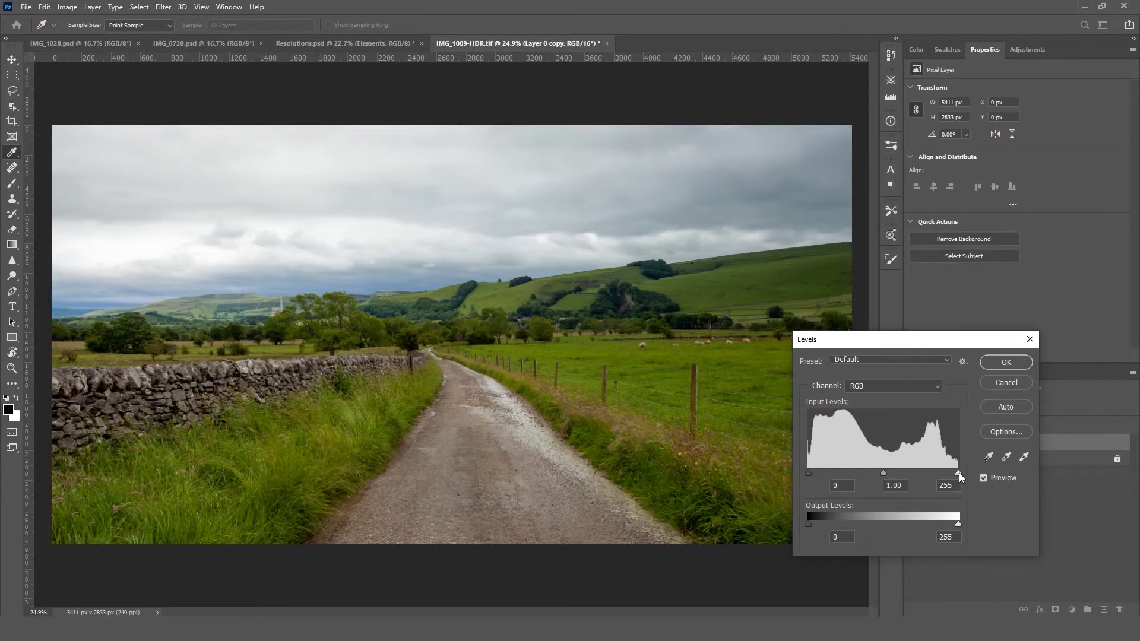
pyautogui.moveTo(958, 474); pyautogui.dragTo(956, 475)
pyautogui.moveTo(956, 476)
pyautogui.mouseDown()
pyautogui.moveTo(873, 479)
pyautogui.moveTo(971, 476)
pyautogui.mouseUp()
pyautogui.moveTo(807, 473)
pyautogui.mouseDown()
pyautogui.moveTo(882, 472)
pyautogui.moveTo(793, 474)
pyautogui.mouseUp()
pyautogui.click(1007, 363)
pyautogui.press('j')
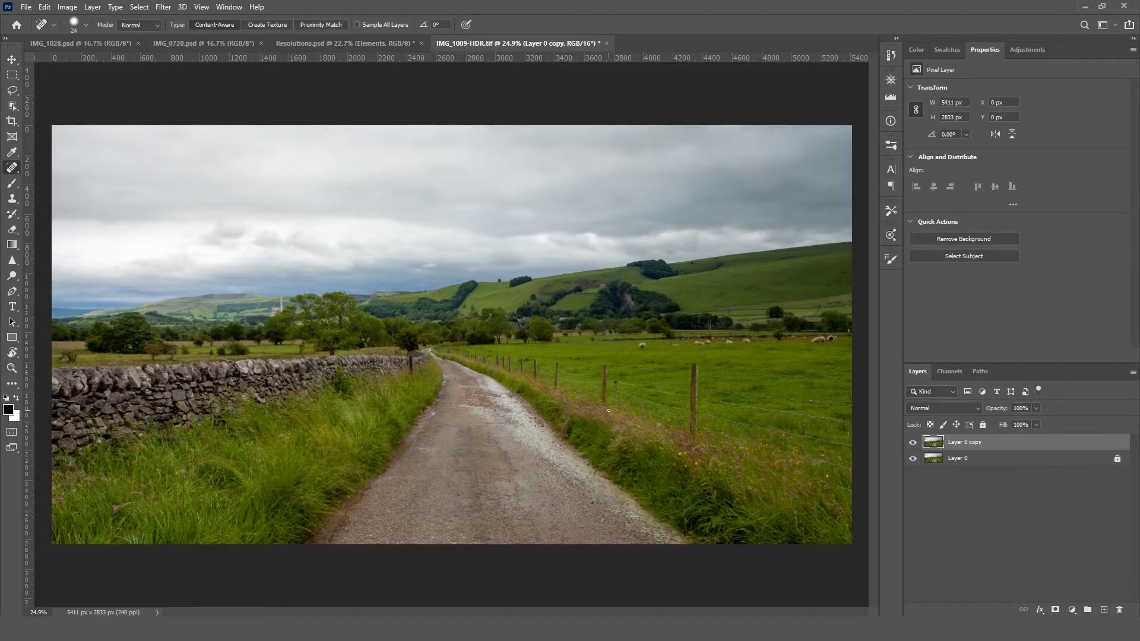
pyautogui.hotkey('ctrl', 'z')
# Step: Add a Levels adjustment layer and drag its white input point to 118, black staying at 0
pyautogui.click(1035, 53)
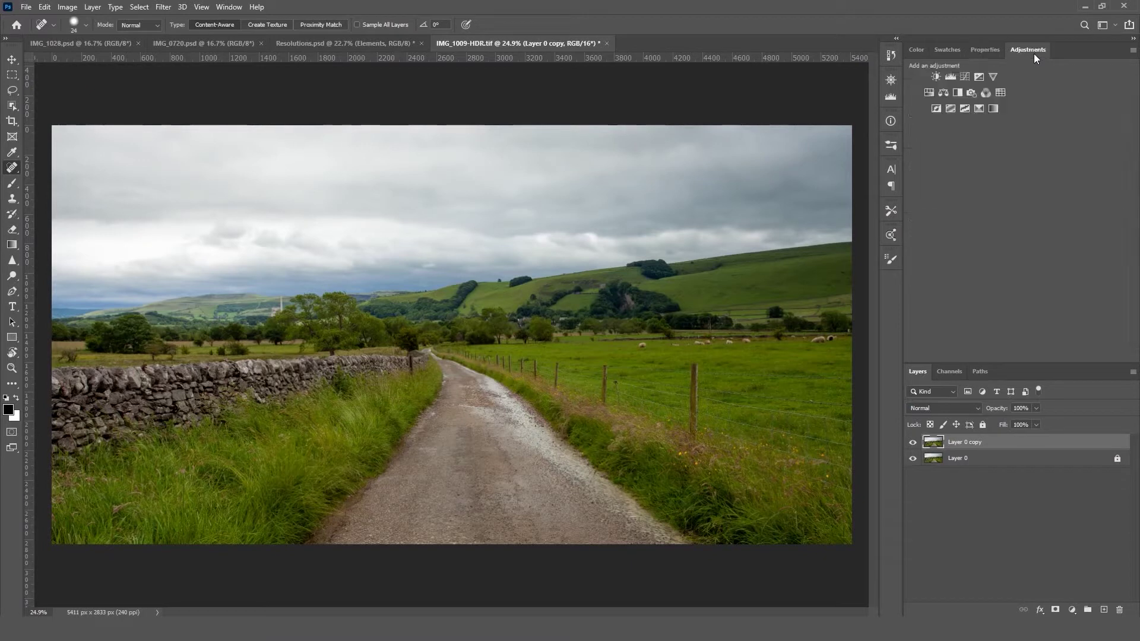
pyautogui.click(949, 78)
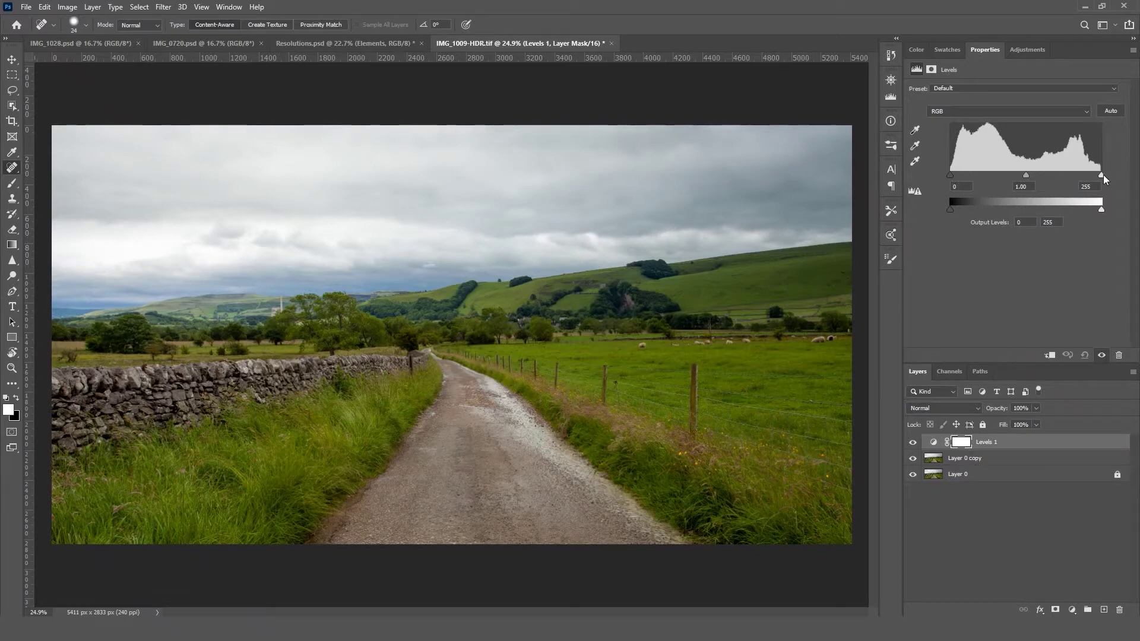
pyautogui.moveTo(1100, 174); pyautogui.dragTo(1051, 183)
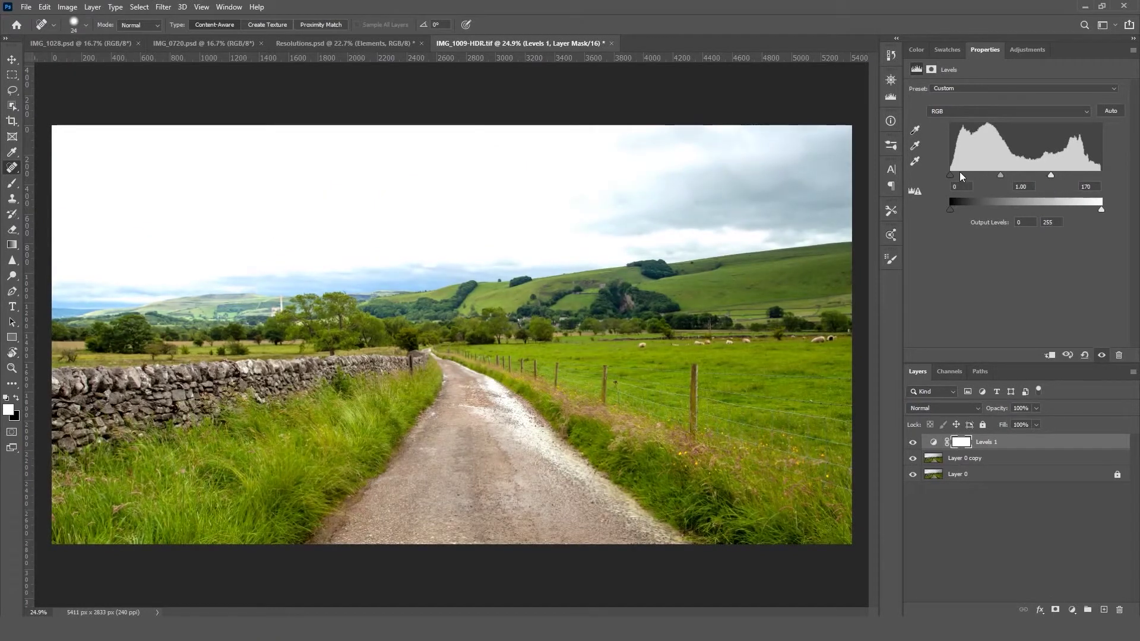
pyautogui.moveTo(951, 174)
pyautogui.mouseDown()
pyautogui.moveTo(965, 173)
pyautogui.moveTo(939, 173)
pyautogui.mouseUp()
pyautogui.moveTo(1051, 176); pyautogui.dragTo(1011, 182)
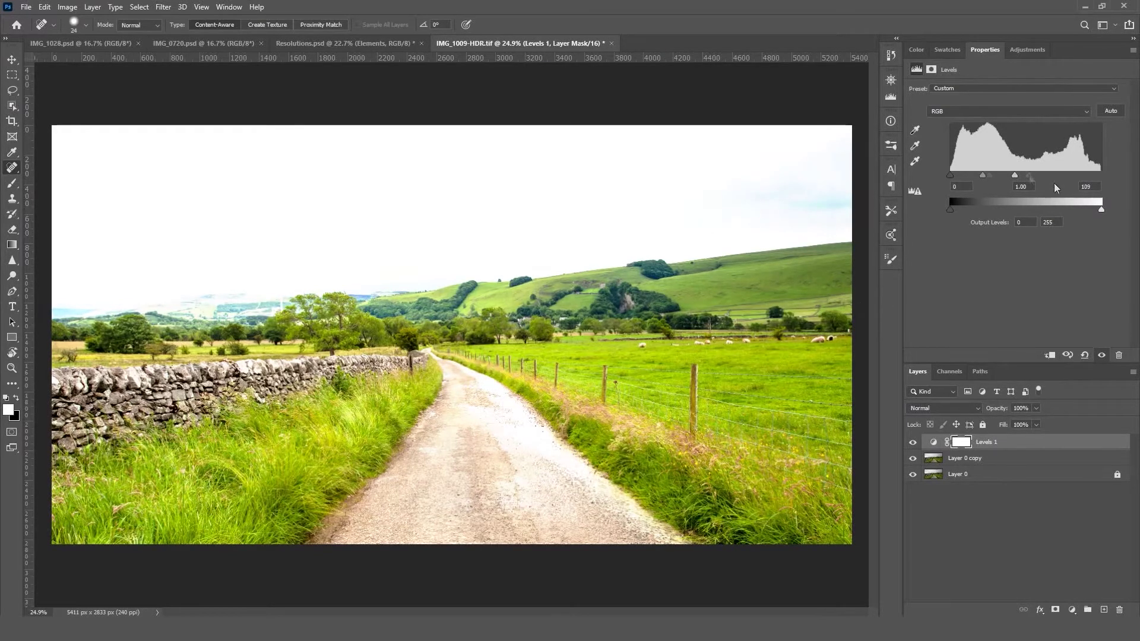
pyautogui.moveTo(1015, 176); pyautogui.dragTo(1020, 176)
# Step: Invert the Levels 1 mask to black and paint white over the hillside and right-hand field
pyautogui.click(962, 443)
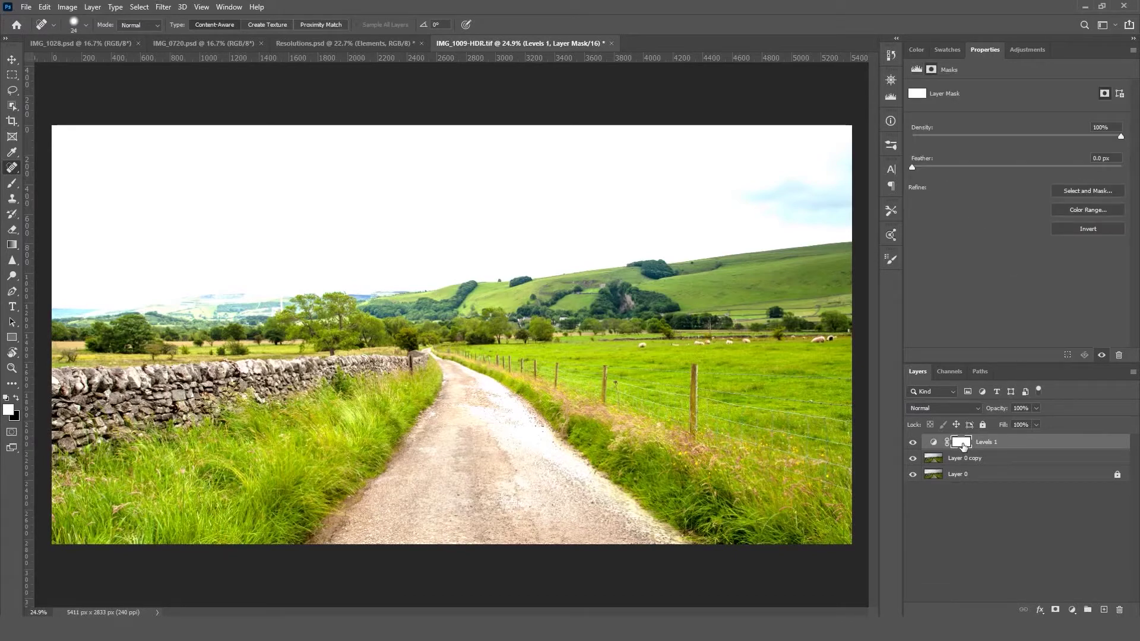
pyautogui.hotkey('ctrl', 'i')
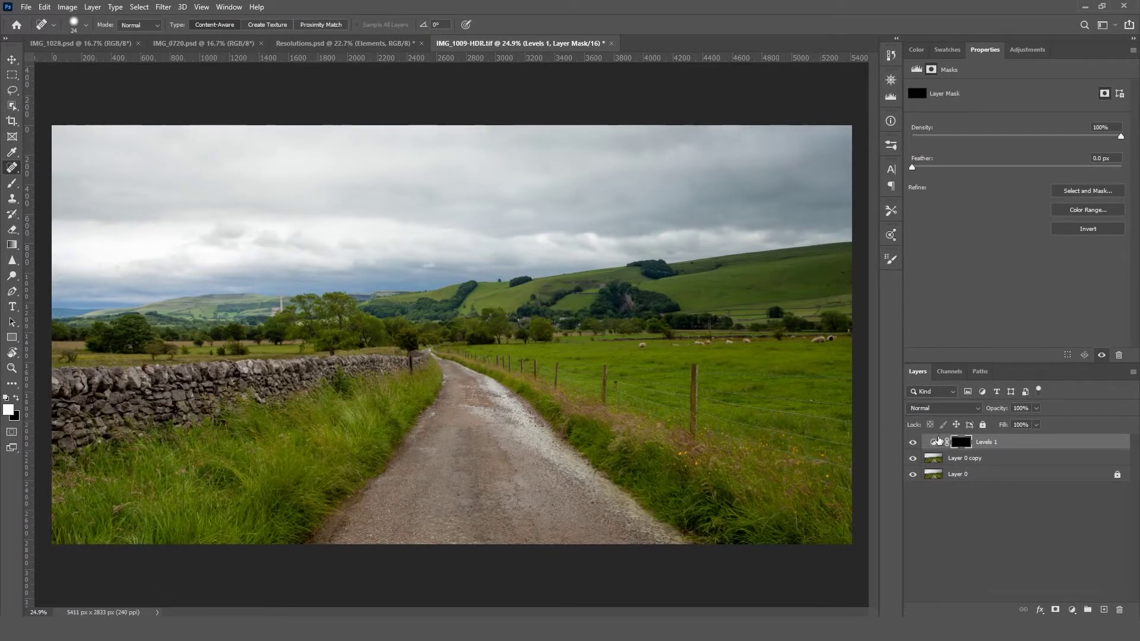
pyautogui.click(10, 183)
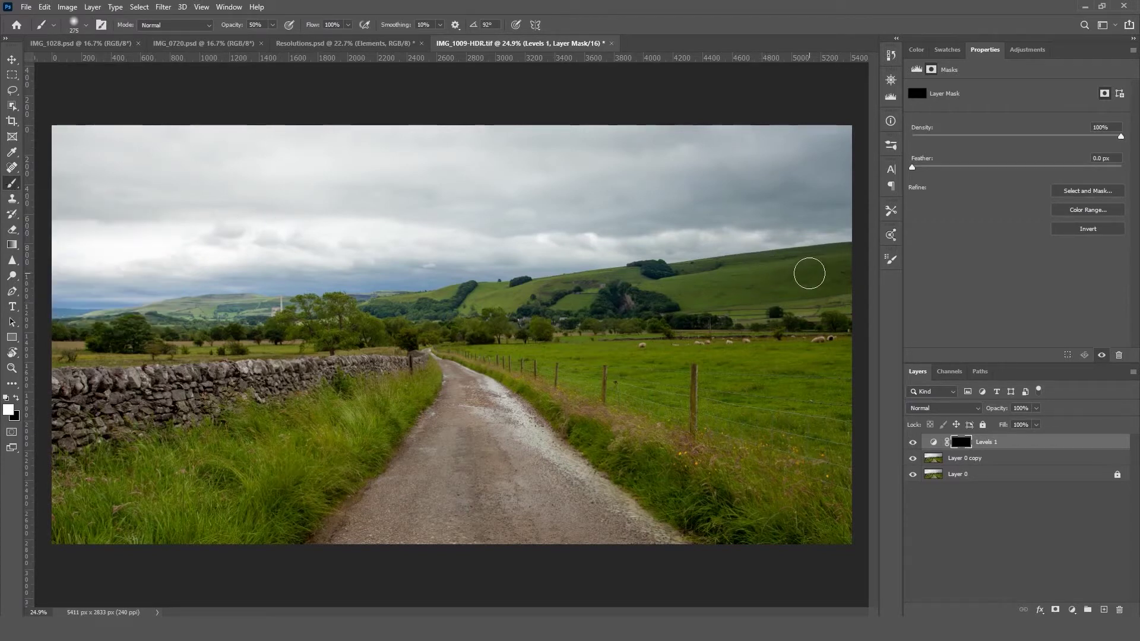
pyautogui.moveTo(809, 273)
pyautogui.mouseDown()
pyautogui.moveTo(647, 284)
pyautogui.moveTo(846, 273)
pyautogui.moveTo(842, 264)
pyautogui.moveTo(548, 281)
pyautogui.moveTo(465, 304)
pyautogui.moveTo(850, 297)
pyautogui.moveTo(449, 300)
pyautogui.moveTo(274, 326)
pyautogui.moveTo(301, 311)
pyautogui.moveTo(135, 308)
pyautogui.moveTo(57, 326)
pyautogui.moveTo(388, 308)
pyautogui.moveTo(75, 327)
pyautogui.moveTo(333, 327)
pyautogui.moveTo(586, 310)
pyautogui.moveTo(442, 307)
pyautogui.moveTo(462, 295)
pyautogui.moveTo(597, 299)
pyautogui.moveTo(841, 272)
pyautogui.moveTo(528, 303)
pyautogui.mouseUp()
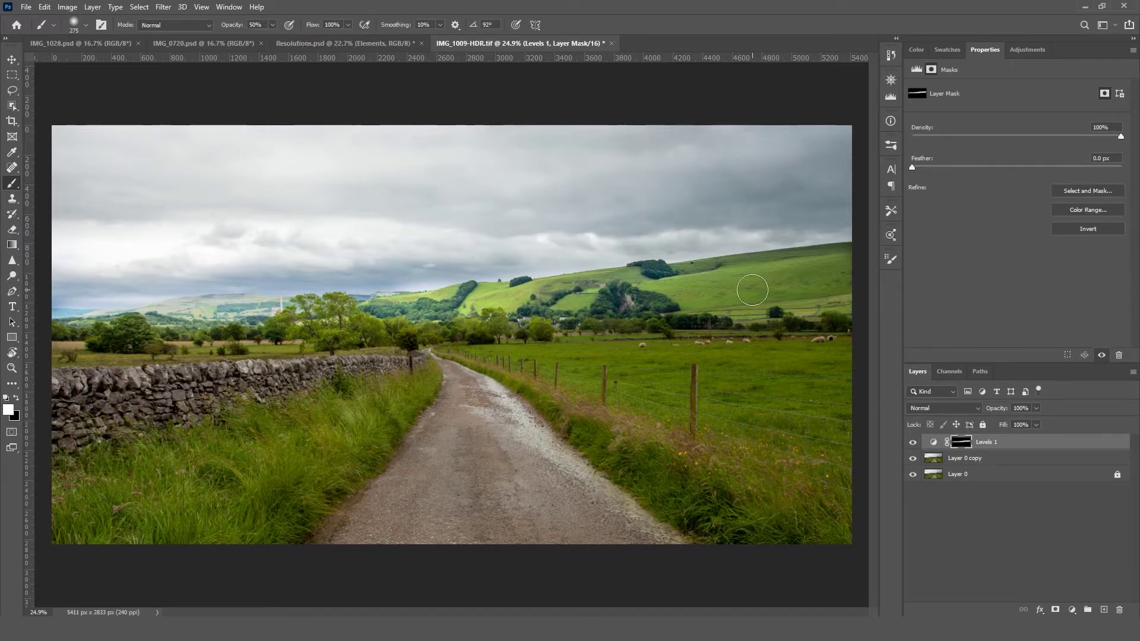
pyautogui.moveTo(661, 371)
pyautogui.mouseDown()
pyautogui.moveTo(768, 372)
pyautogui.moveTo(649, 377)
pyautogui.moveTo(739, 368)
pyautogui.moveTo(651, 368)
pyautogui.moveTo(682, 369)
pyautogui.mouseUp()
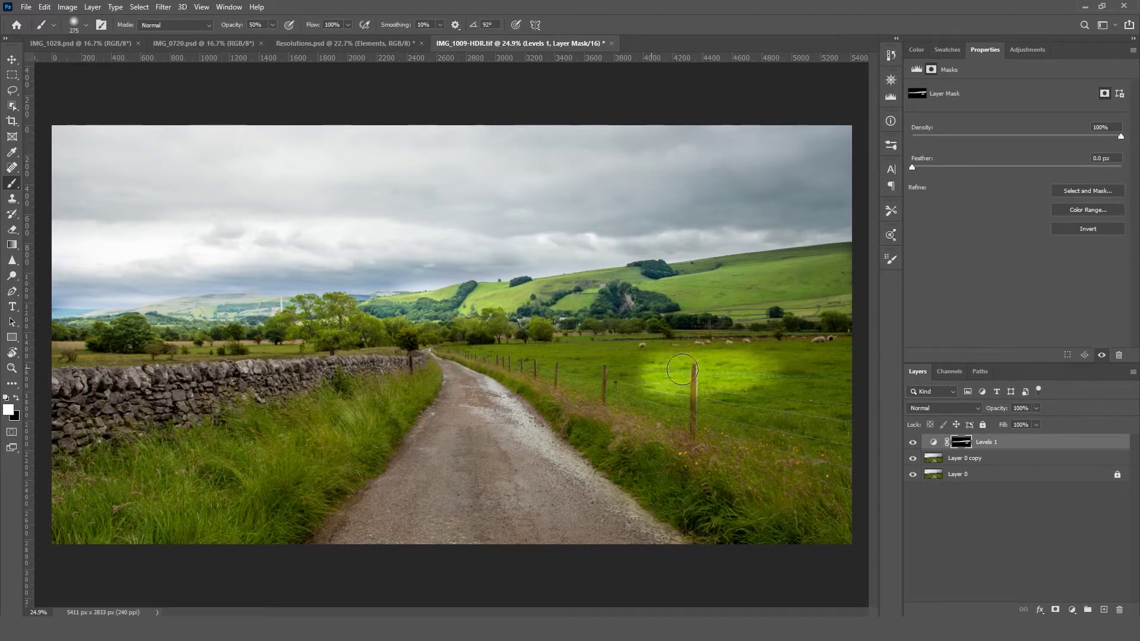
# Step: Rotate the soft brush tip to a tilted oval and shrink it from 275 px to 124 px
pyautogui.rightClick(592, 193)
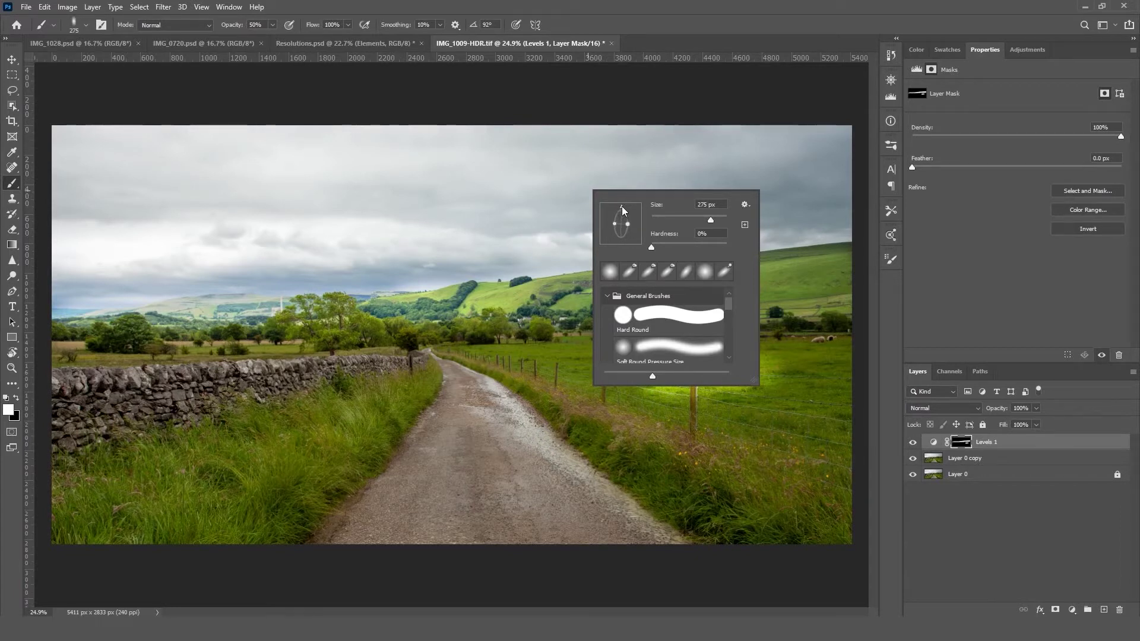
pyautogui.moveTo(621, 206); pyautogui.dragTo(630, 214)
pyautogui.click(696, 19)
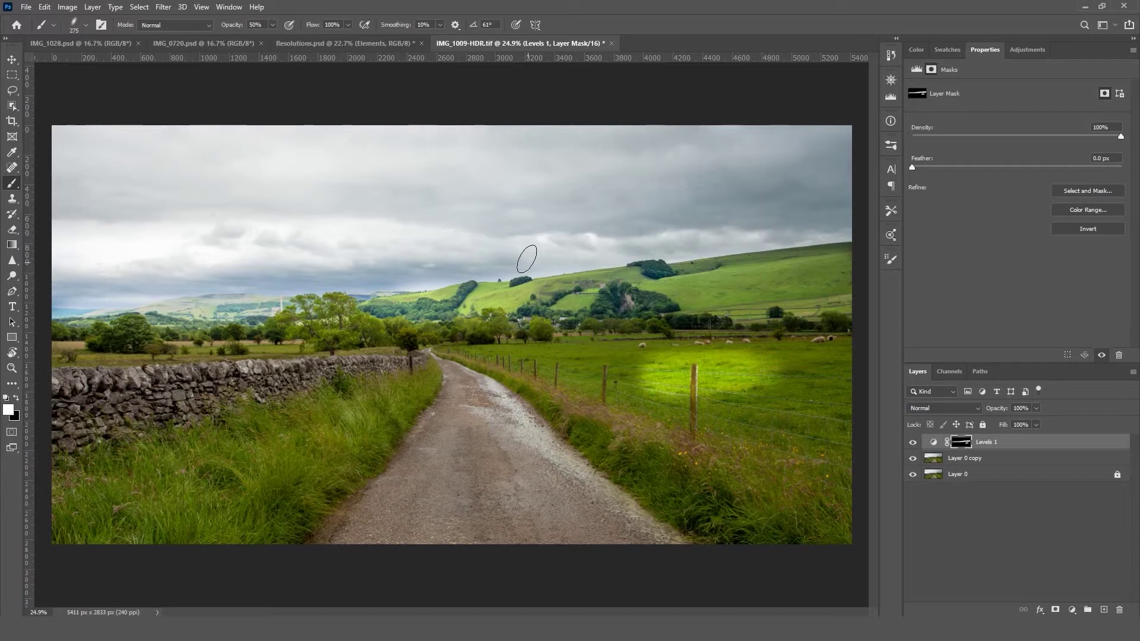
pyautogui.rightClick(522, 255)
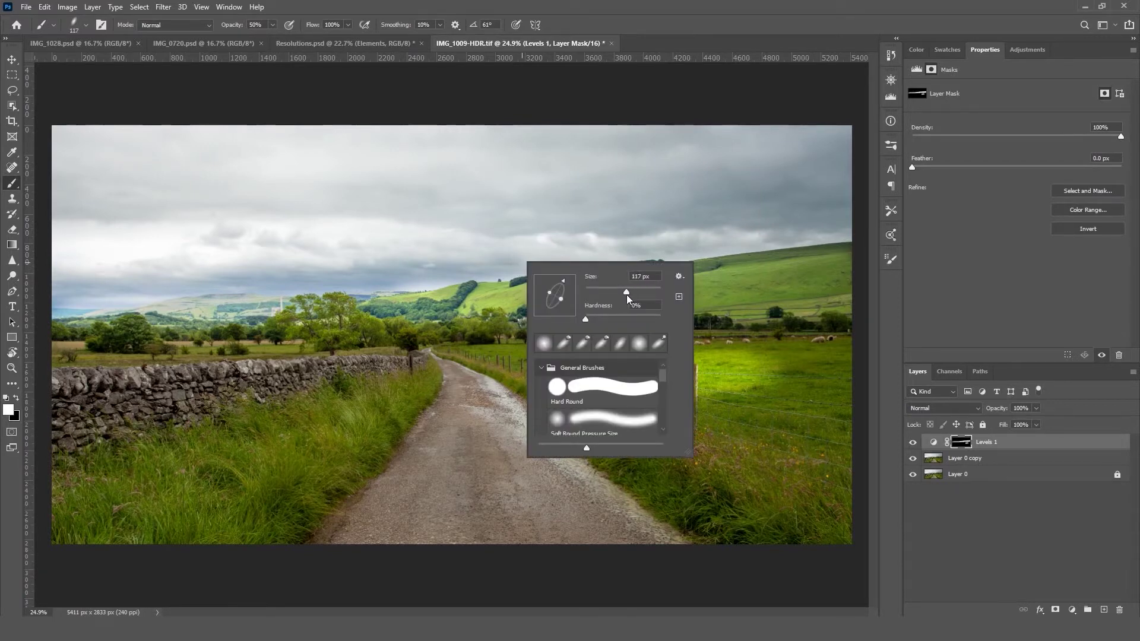
pyautogui.press('Return')
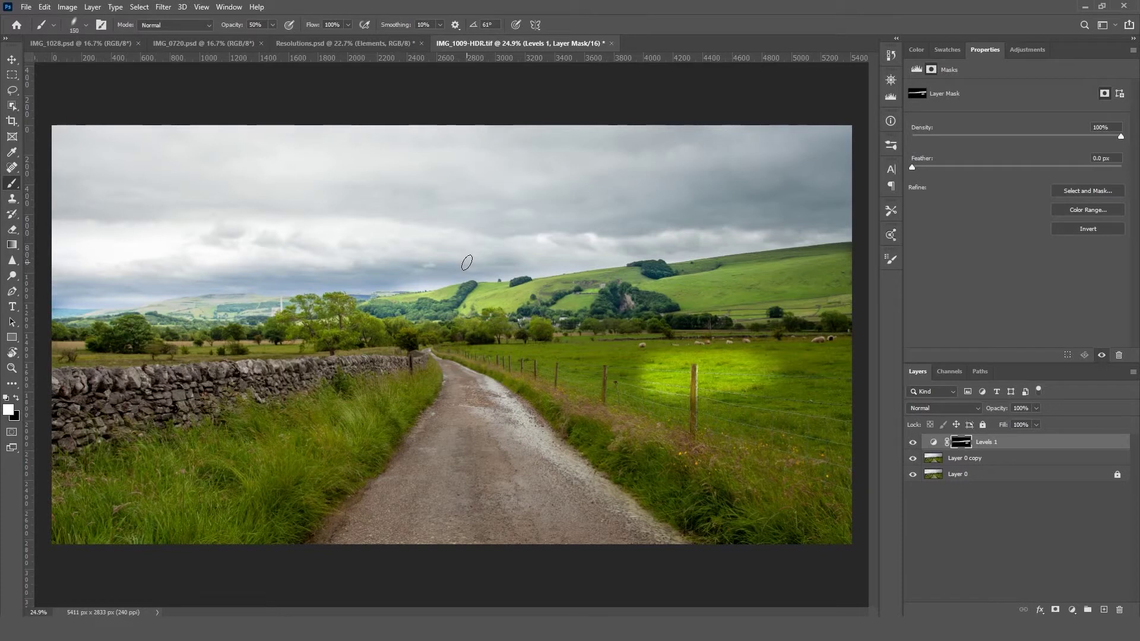
# Step: Enlarge the brush to 250 px and paint black over the bright field patch and right hillside
pyautogui.press(']')
pyautogui.press(']')
pyautogui.press(']')
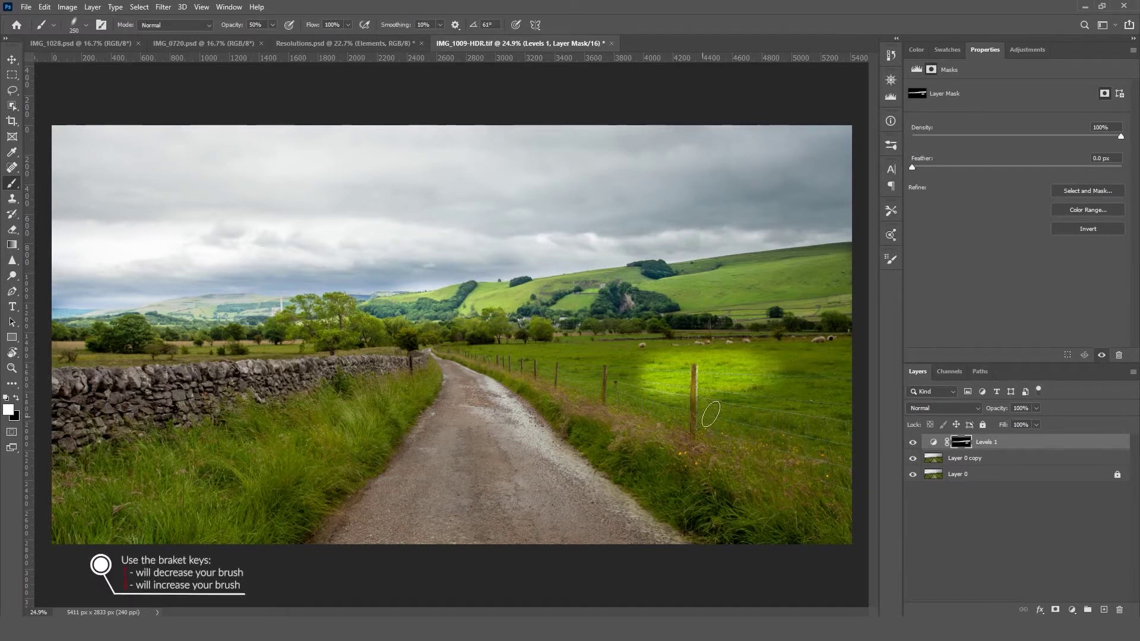
pyautogui.moveTo(778, 382); pyautogui.dragTo(645, 393)
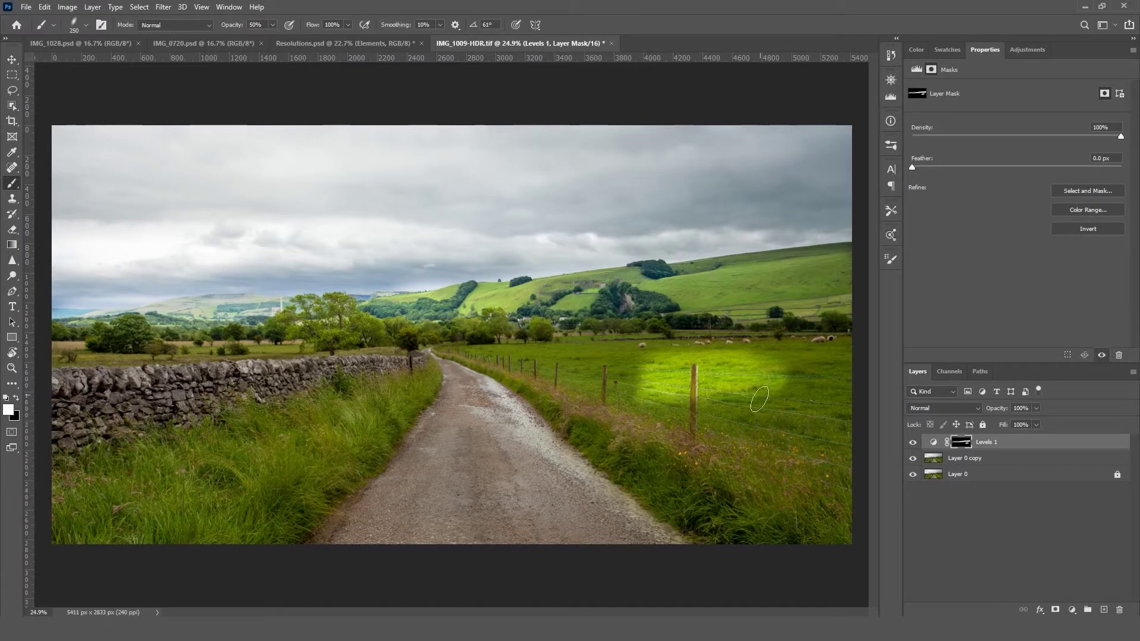
pyautogui.press('x')
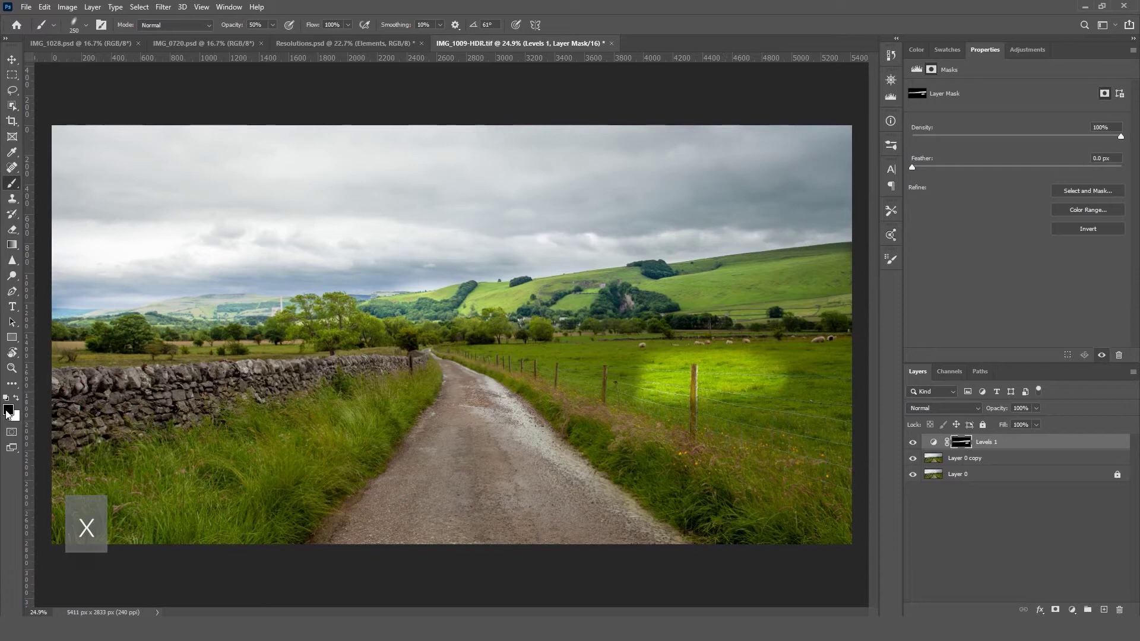
pyautogui.moveTo(671, 395)
pyautogui.mouseDown()
pyautogui.moveTo(629, 392)
pyautogui.moveTo(811, 389)
pyautogui.moveTo(651, 392)
pyautogui.moveTo(655, 380)
pyautogui.moveTo(766, 376)
pyautogui.moveTo(639, 367)
pyautogui.moveTo(762, 358)
pyautogui.moveTo(801, 363)
pyautogui.moveTo(638, 387)
pyautogui.mouseUp()
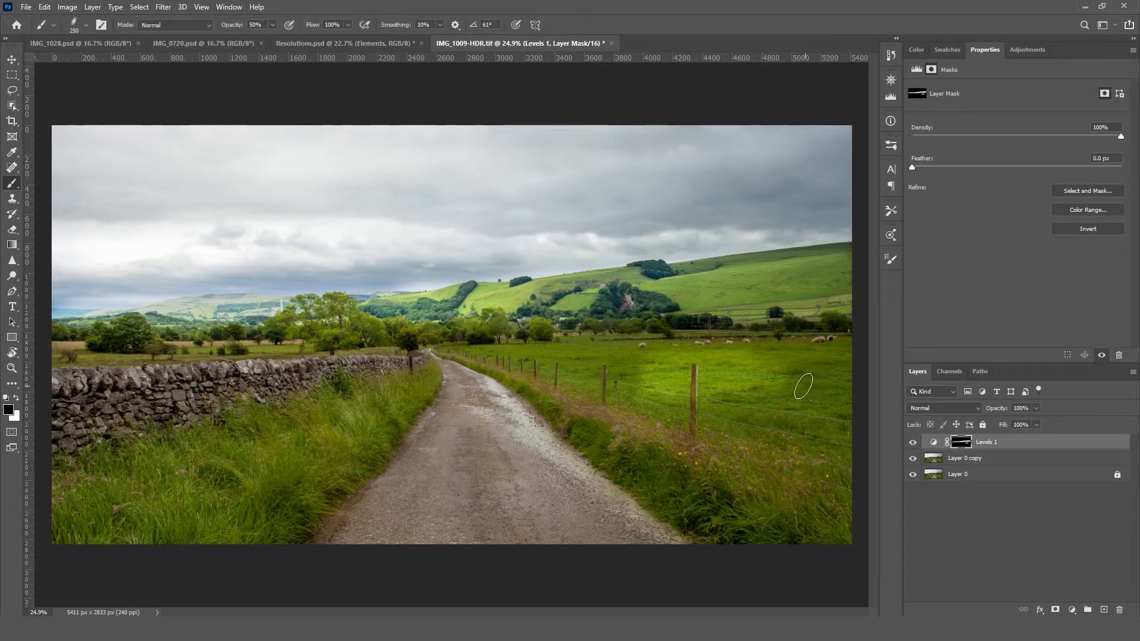
pyautogui.moveTo(804, 386)
pyautogui.mouseDown()
pyautogui.moveTo(610, 392)
pyautogui.moveTo(680, 369)
pyautogui.moveTo(758, 370)
pyautogui.mouseUp()
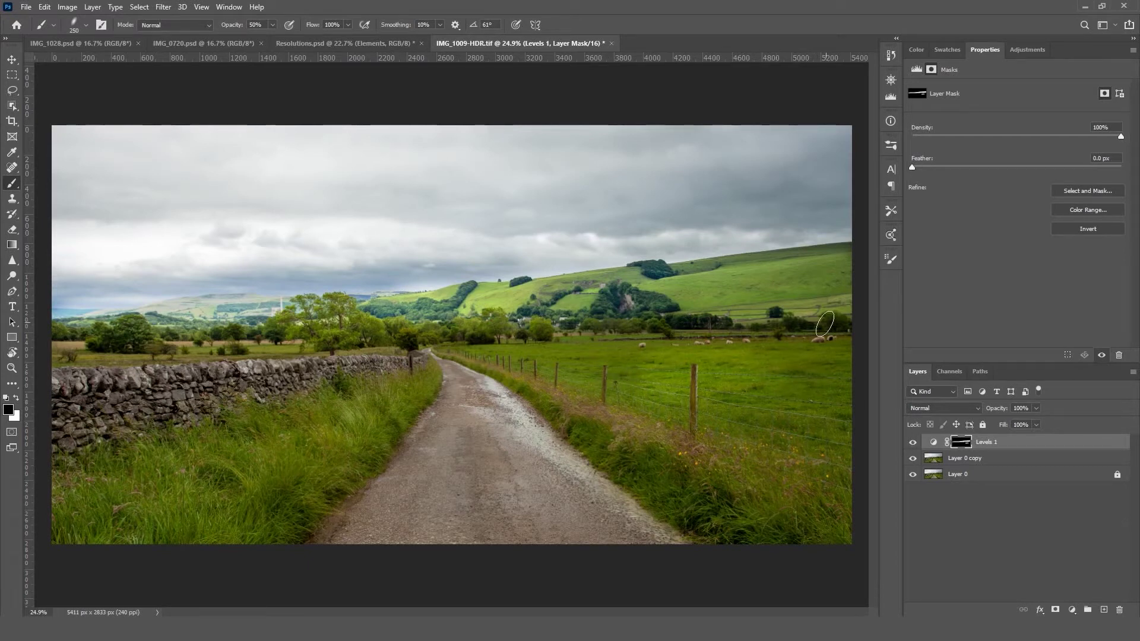
pyautogui.moveTo(834, 273)
pyautogui.mouseDown()
pyautogui.moveTo(775, 275)
pyautogui.moveTo(848, 265)
pyautogui.moveTo(808, 273)
pyautogui.mouseUp()
pyautogui.press('x')
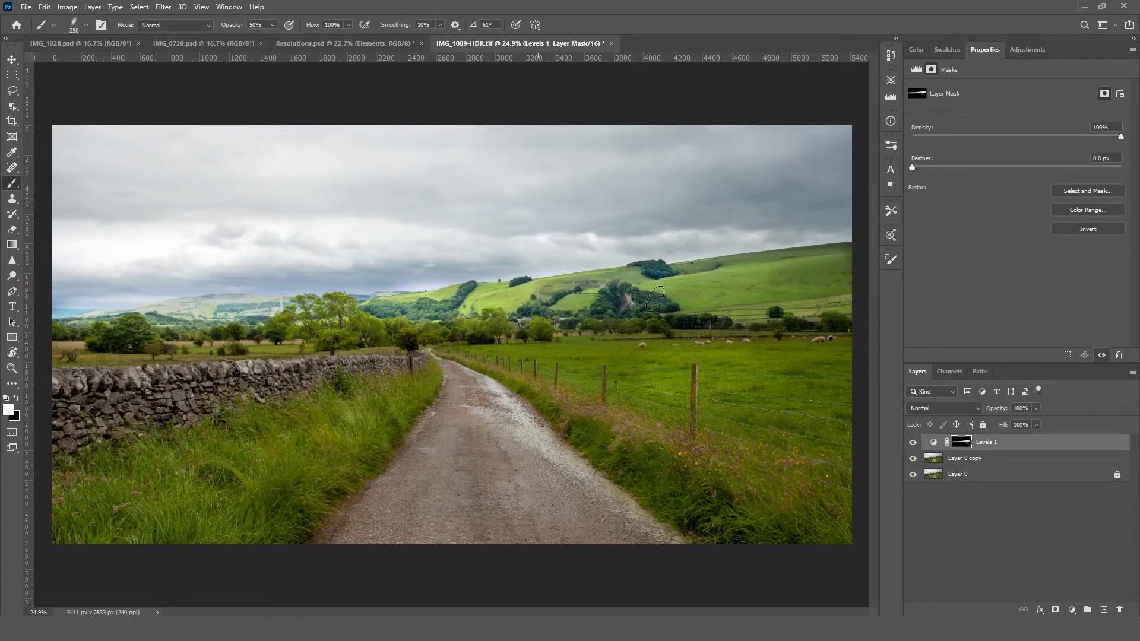
pyautogui.scroll(3, 485, 280)
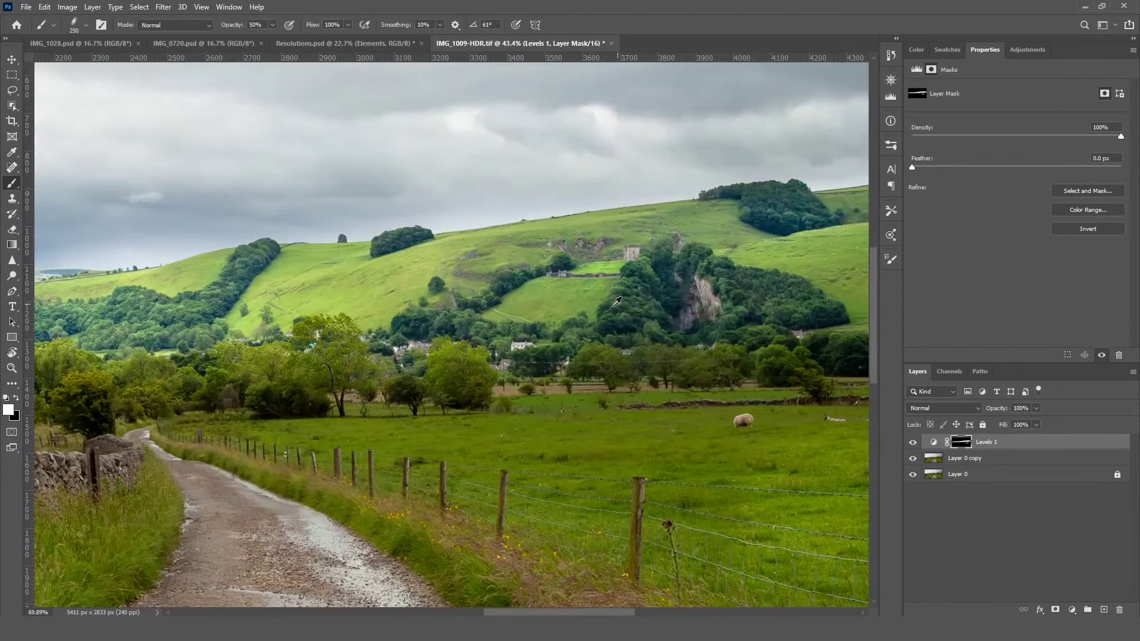
pyautogui.scroll(4, 617, 302)
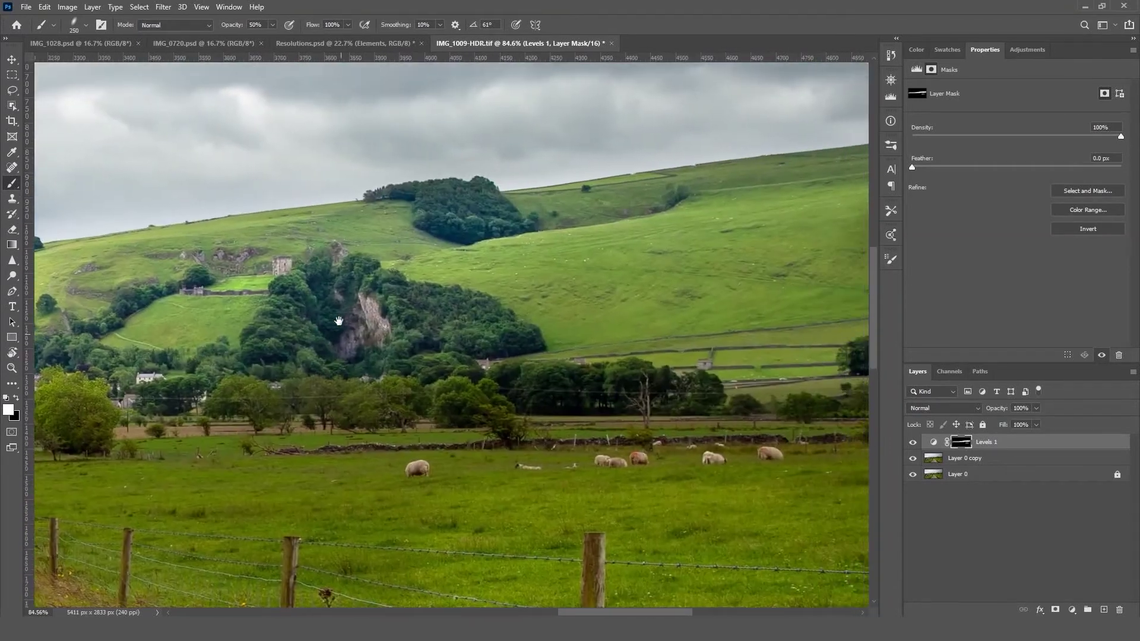
pyautogui.moveTo(305, 330); pyautogui.dragTo(29, 330)
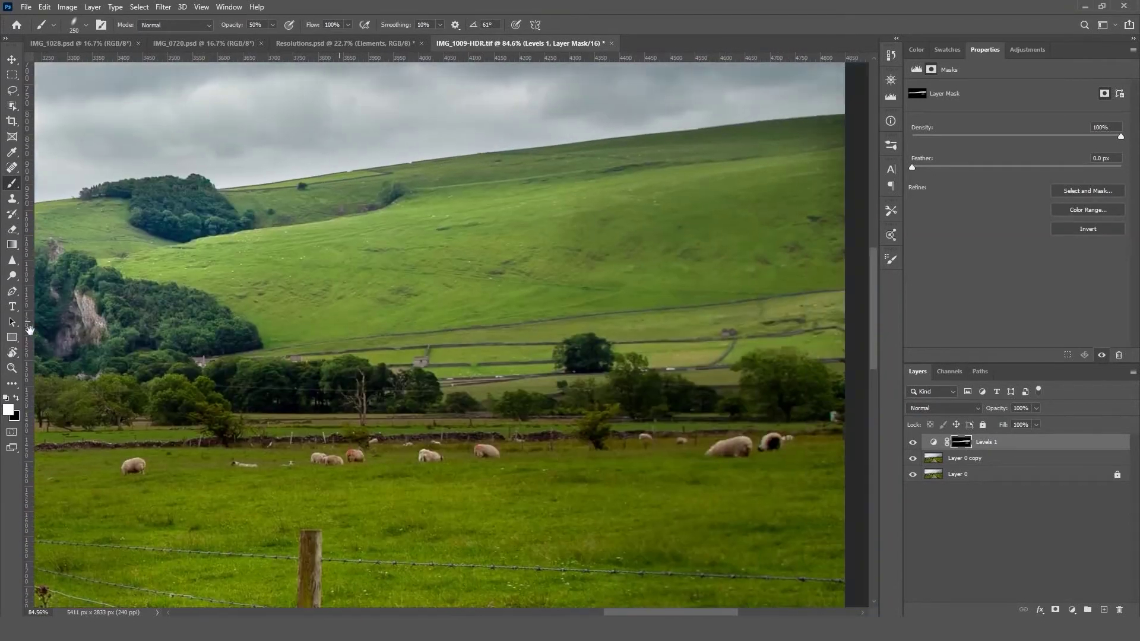
pyautogui.moveTo(603, 203); pyautogui.dragTo(596, 256)
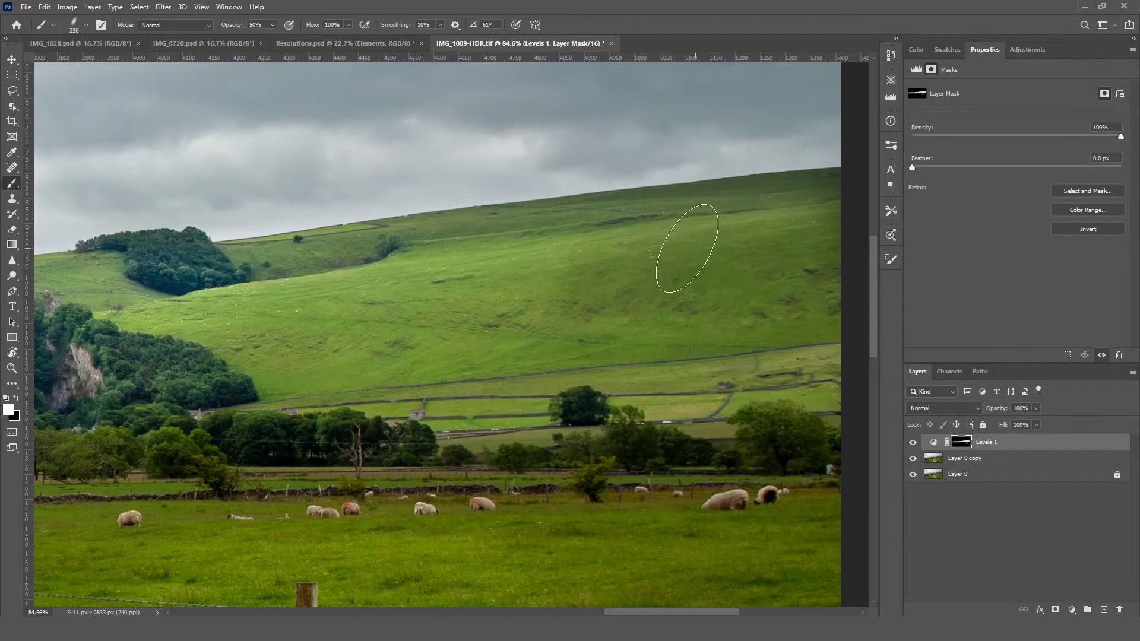
pyautogui.press('x')
pyautogui.moveTo(764, 254)
pyautogui.mouseDown()
pyautogui.moveTo(794, 260)
pyautogui.moveTo(570, 265)
pyautogui.moveTo(738, 224)
pyautogui.moveTo(735, 243)
pyautogui.moveTo(822, 223)
pyautogui.mouseUp()
pyautogui.press('x')
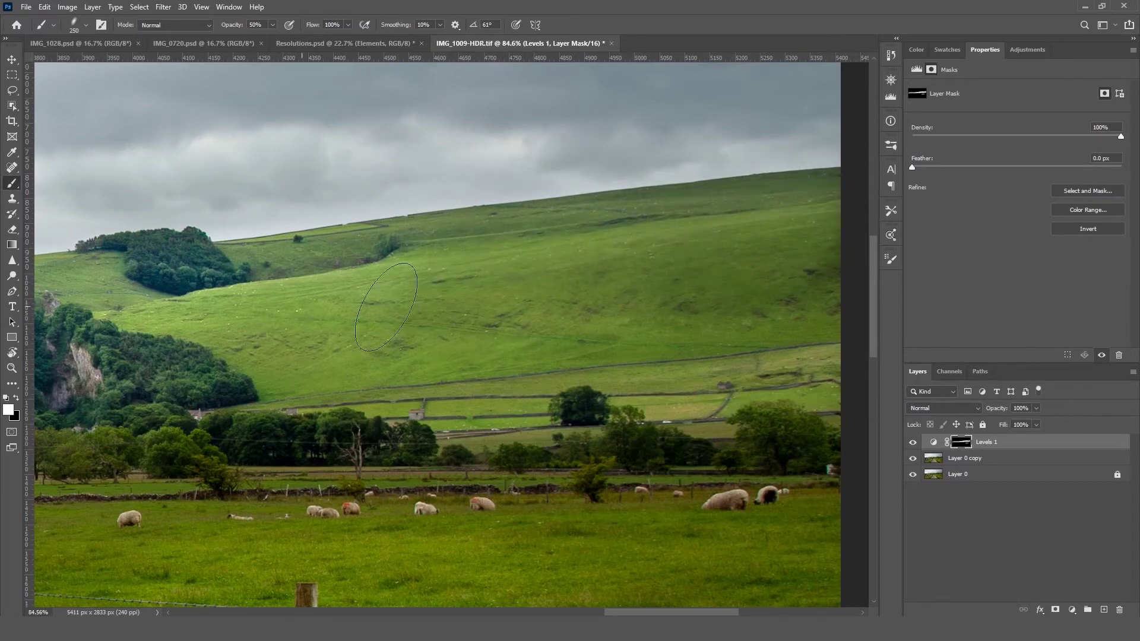
pyautogui.moveTo(479, 295)
pyautogui.mouseDown()
pyautogui.moveTo(871, 295)
pyautogui.moveTo(838, 297)
pyautogui.mouseUp()
pyautogui.moveTo(354, 329); pyautogui.dragTo(591, 316)
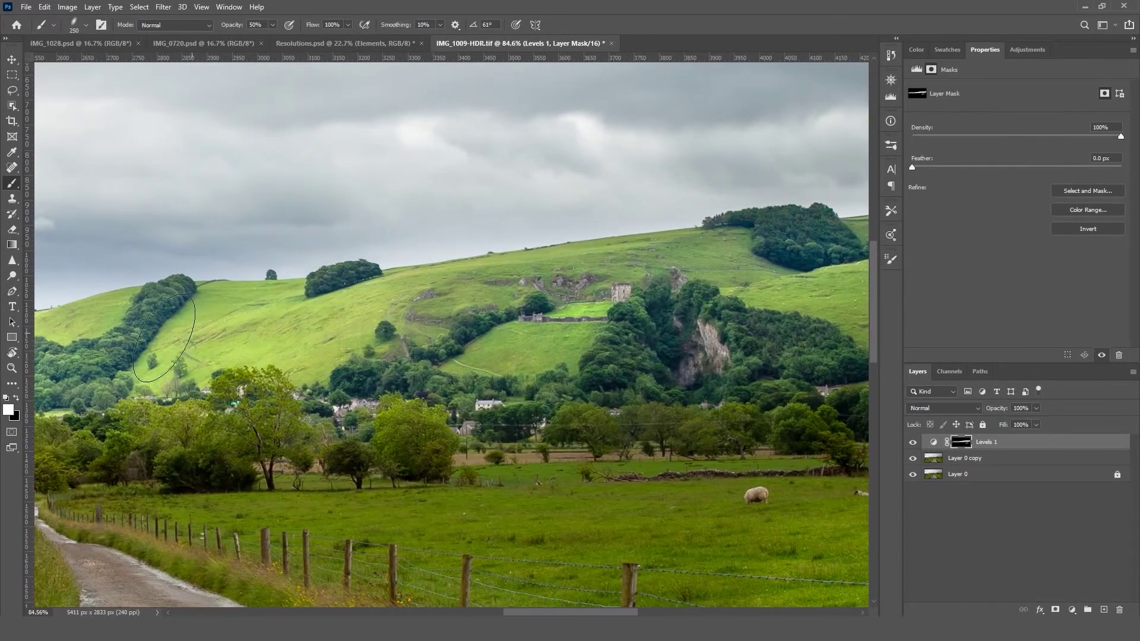
pyautogui.scroll(-5, 436, 323)
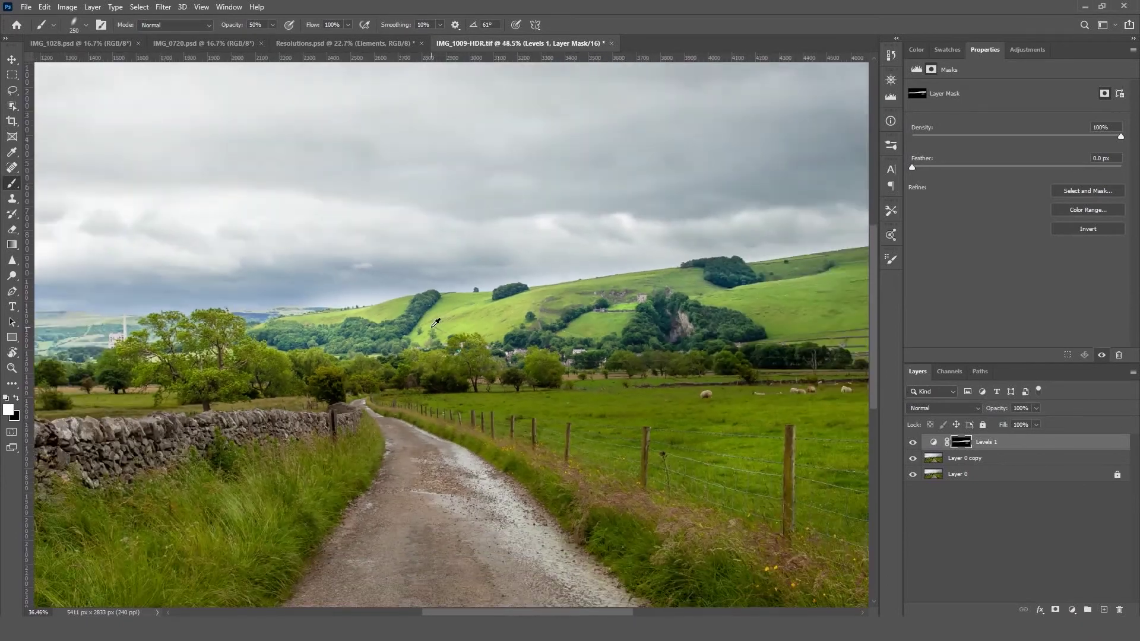
pyautogui.scroll(-3, 436, 322)
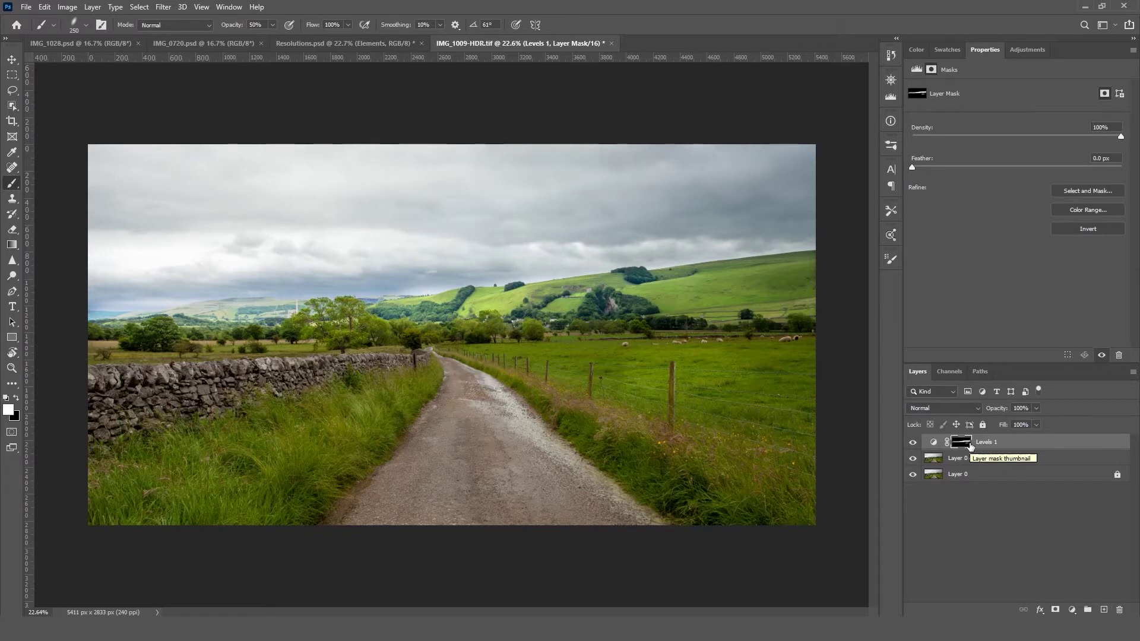
# Step: Fill the Levels 1 mask with the white foreground colour, then invert it to solid black
pyautogui.hotkey('shift', 'BackSpace')
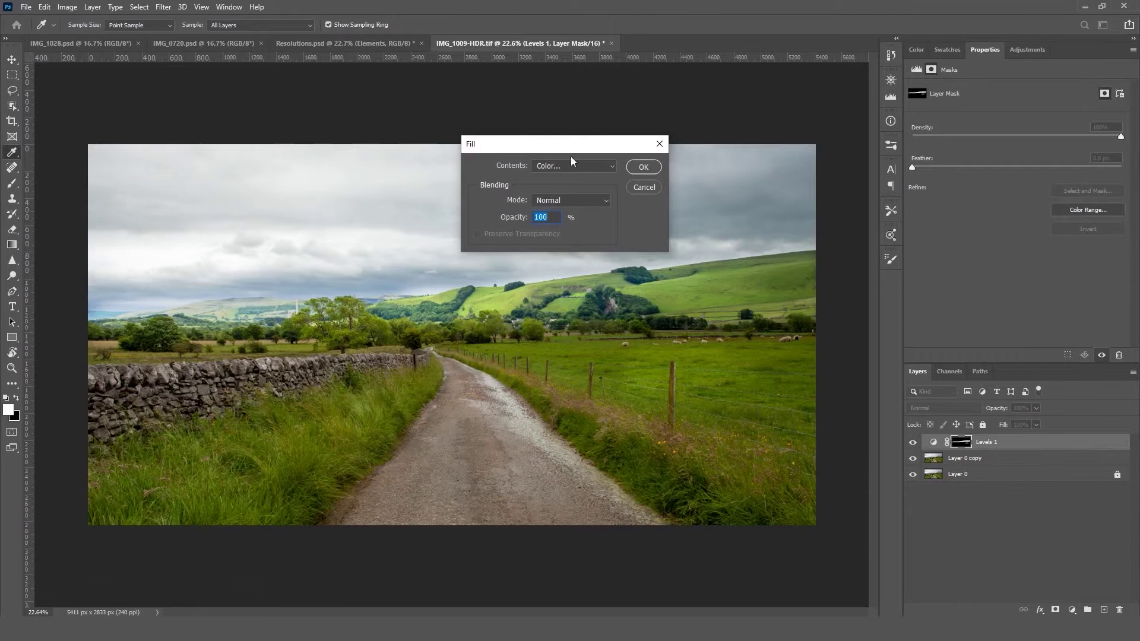
pyautogui.moveTo(563, 145); pyautogui.dragTo(464, 241)
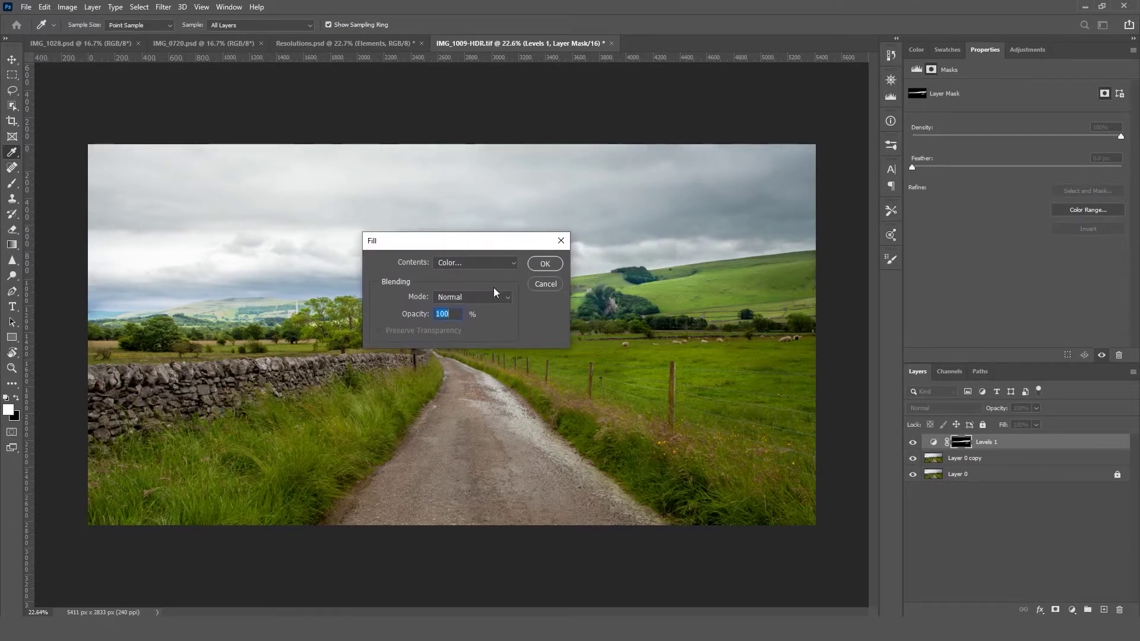
pyautogui.click(501, 262)
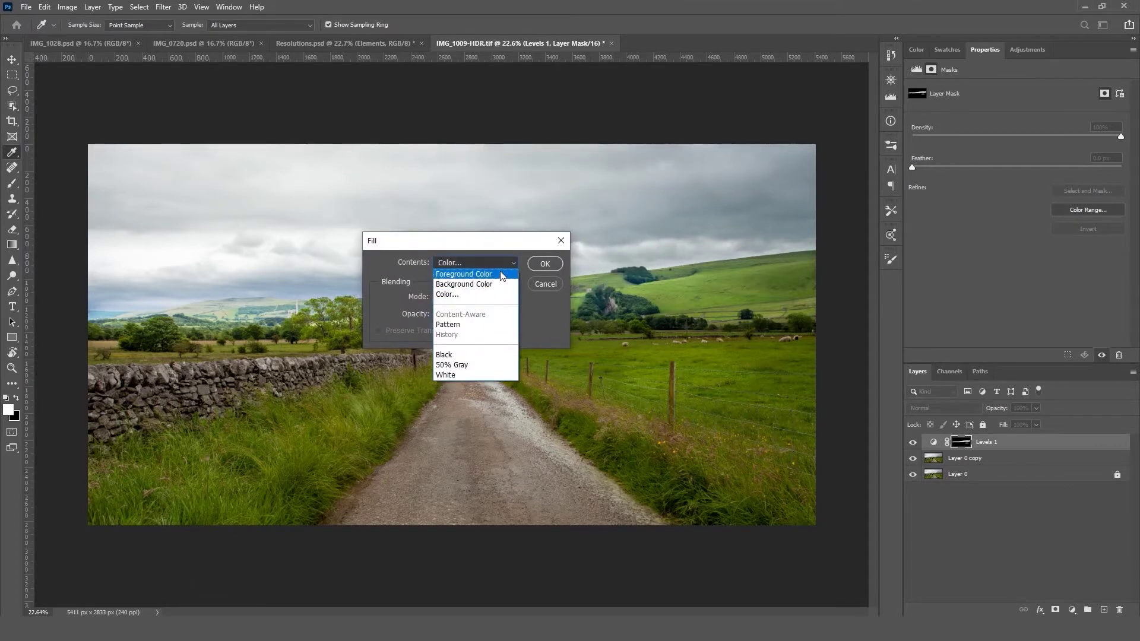
pyautogui.click(500, 274)
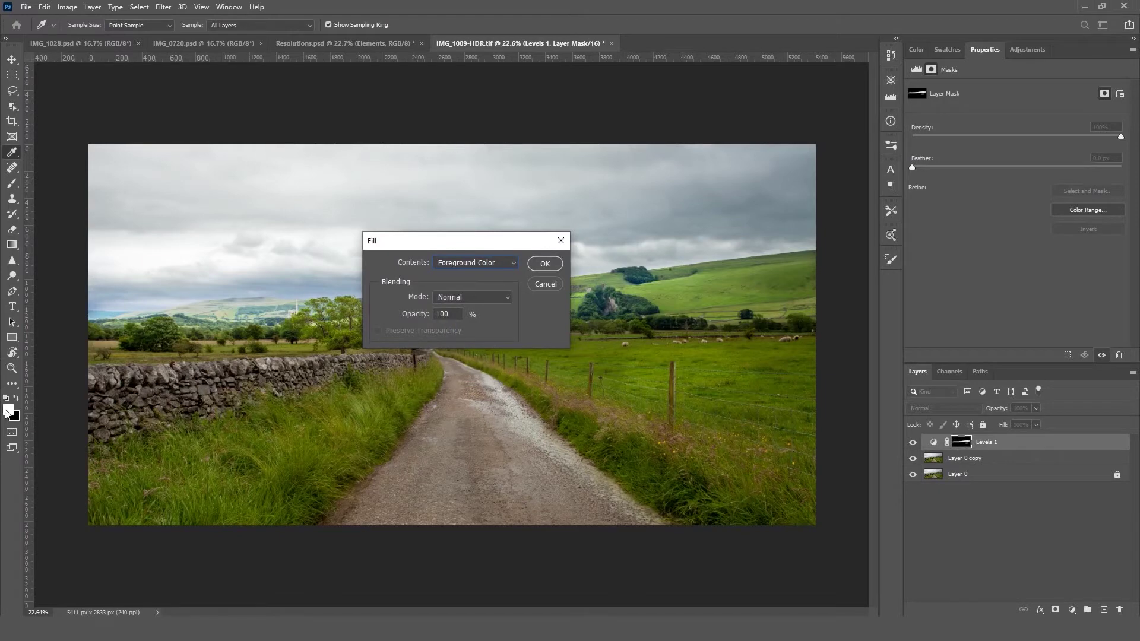
pyautogui.click(545, 265)
pyautogui.press('b')
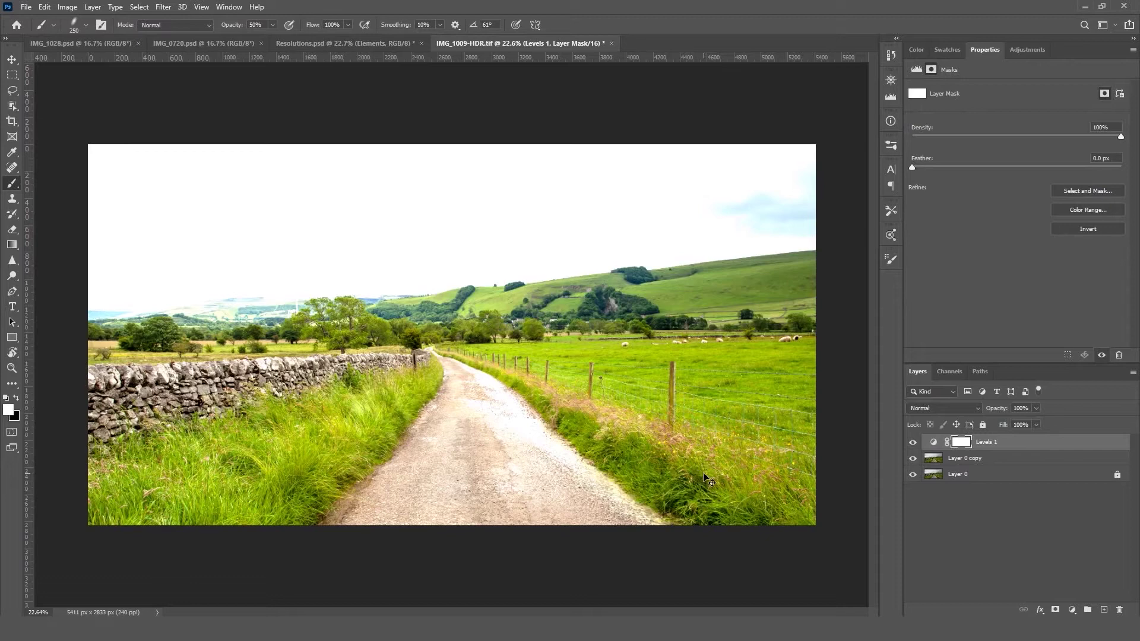
pyautogui.hotkey('ctrl', 'i')
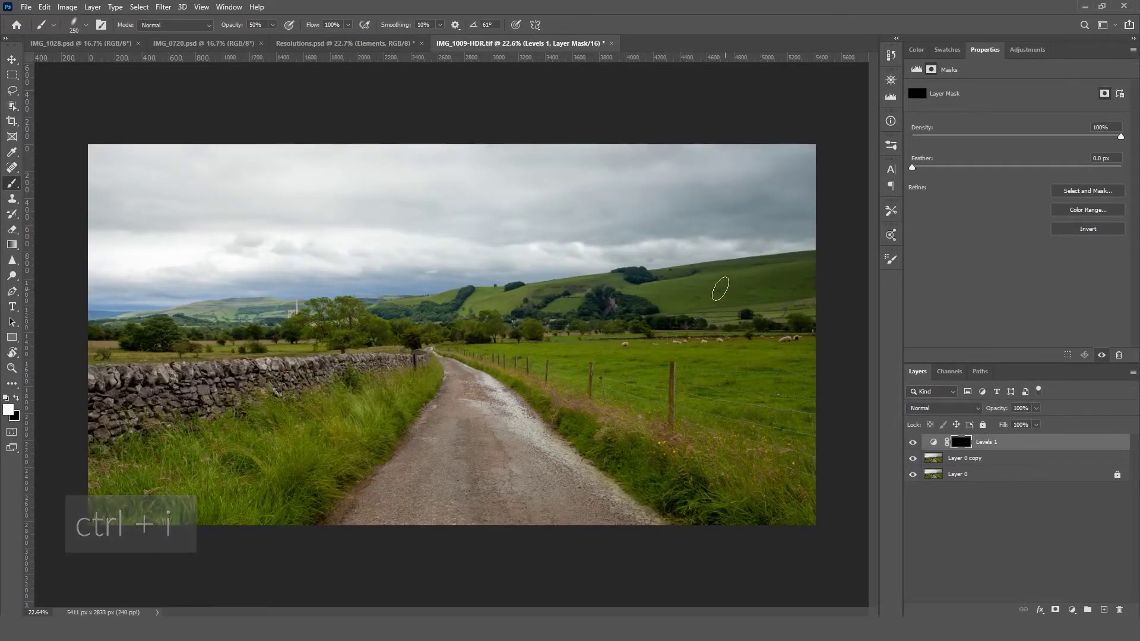
# Step: Zoom in and paint white across the central hillside band on the Levels 1 mask
pyautogui.scroll(1, 726, 279)
pyautogui.scroll(3, 726, 279)
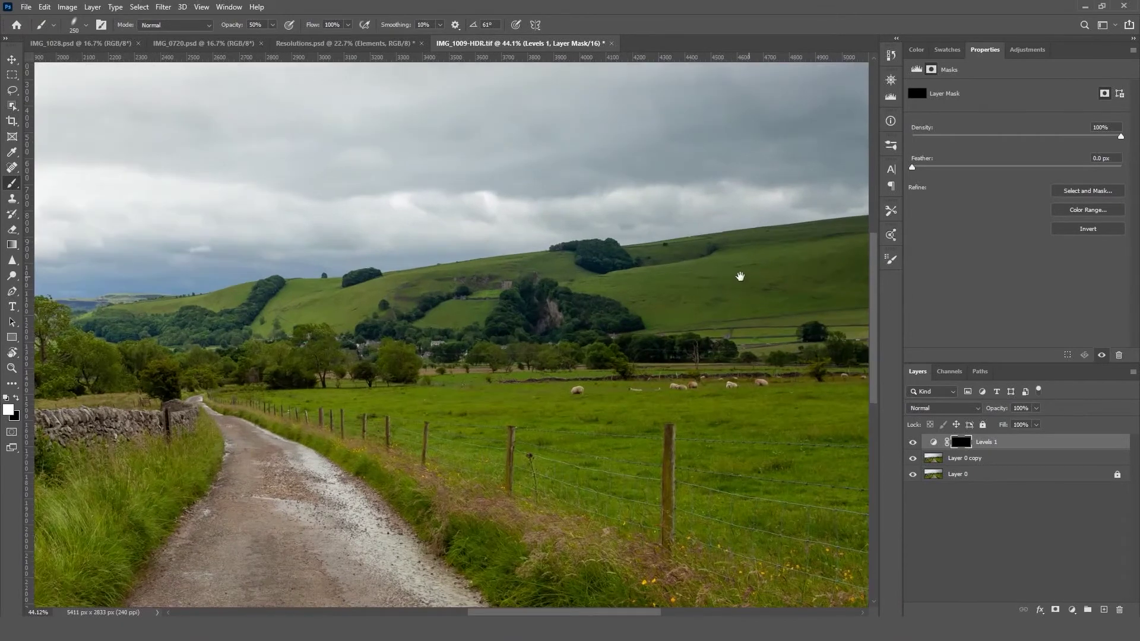
pyautogui.moveTo(738, 273); pyautogui.dragTo(550, 286)
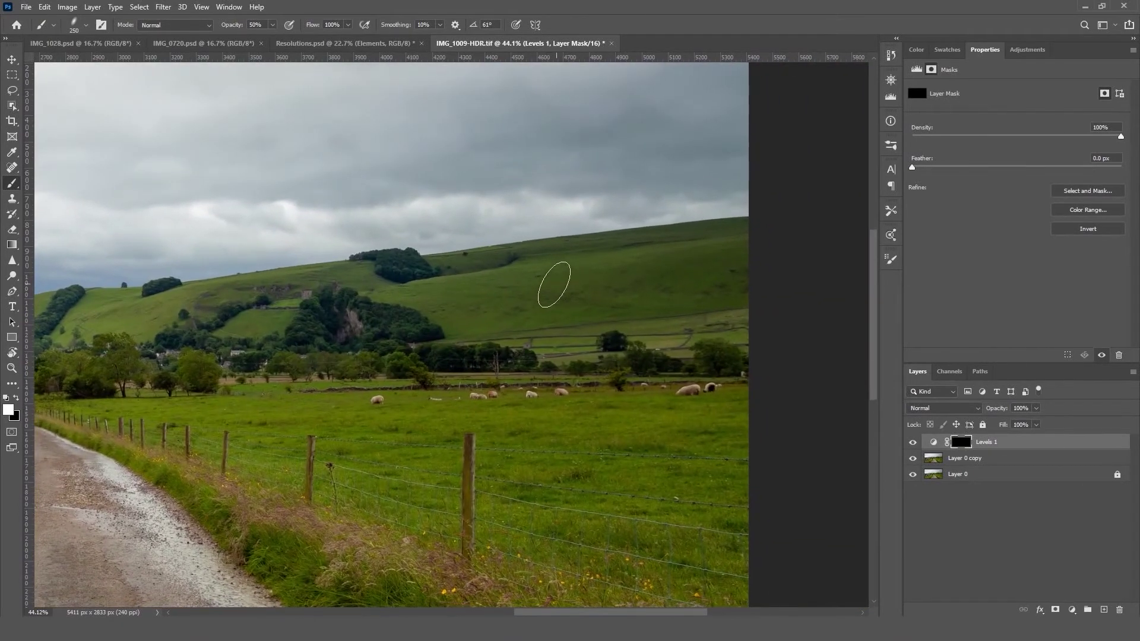
pyautogui.moveTo(423, 293)
pyautogui.mouseDown()
pyautogui.moveTo(641, 287)
pyautogui.moveTo(647, 279)
pyautogui.moveTo(605, 270)
pyautogui.moveTo(683, 268)
pyautogui.moveTo(737, 247)
pyautogui.moveTo(620, 273)
pyautogui.moveTo(506, 273)
pyautogui.mouseUp()
pyautogui.moveTo(639, 295)
pyautogui.mouseDown()
pyautogui.moveTo(738, 266)
pyautogui.moveTo(493, 287)
pyautogui.moveTo(336, 282)
pyautogui.mouseUp()
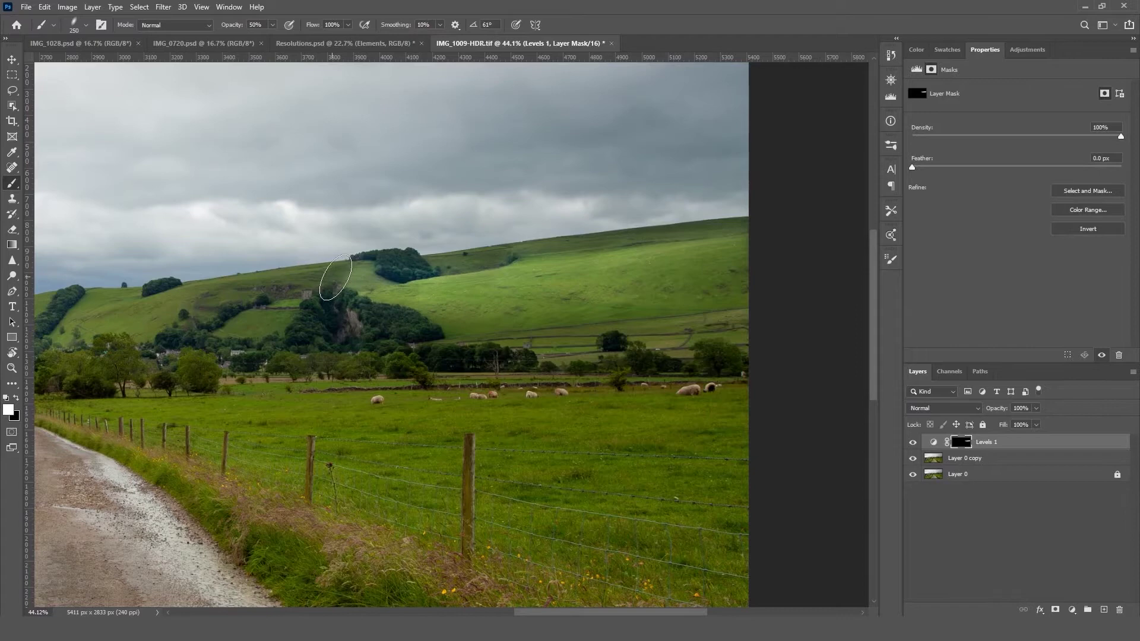
pyautogui.press('space')
pyautogui.moveTo(415, 294); pyautogui.dragTo(529, 293)
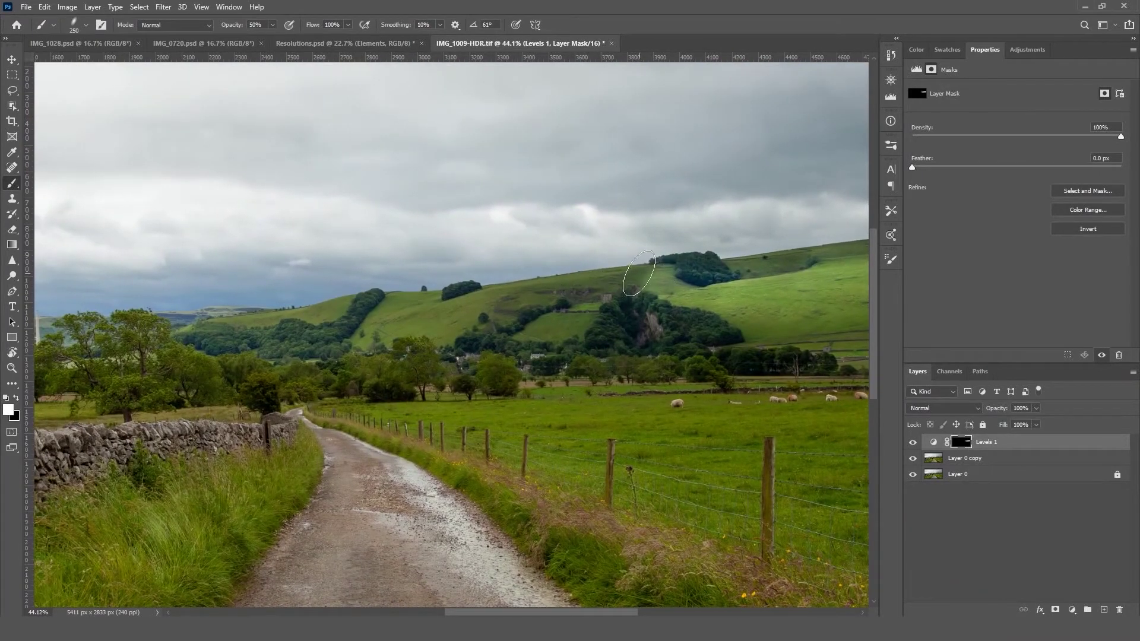
# Step: Shrink the brush and brighten the lower and left-hand hills with more soft strokes
pyautogui.press('[')
pyautogui.press('[')
pyautogui.press('[')
pyautogui.press('[')
pyautogui.press('[')
pyautogui.press('[')
pyautogui.moveTo(638, 274)
pyautogui.mouseDown()
pyautogui.moveTo(441, 307)
pyautogui.moveTo(397, 300)
pyautogui.moveTo(362, 342)
pyautogui.mouseUp()
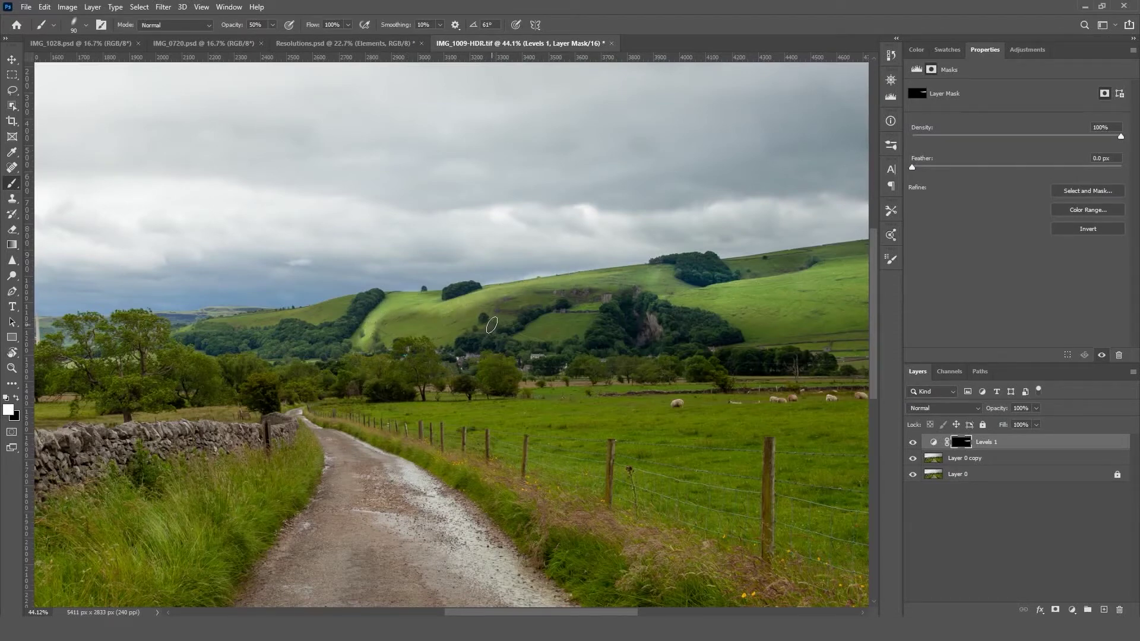
pyautogui.moveTo(553, 294)
pyautogui.mouseDown()
pyautogui.moveTo(430, 335)
pyautogui.moveTo(385, 332)
pyautogui.moveTo(380, 321)
pyautogui.moveTo(519, 300)
pyautogui.mouseUp()
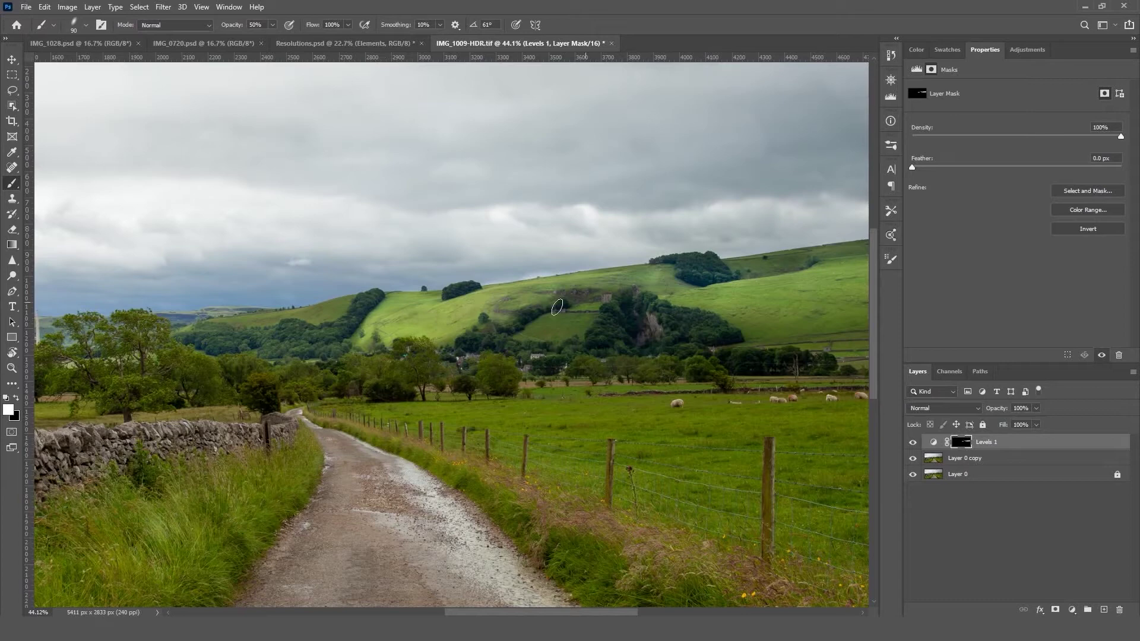
pyautogui.moveTo(582, 319)
pyautogui.mouseDown()
pyautogui.moveTo(537, 325)
pyautogui.moveTo(570, 326)
pyautogui.moveTo(587, 312)
pyautogui.moveTo(564, 334)
pyautogui.mouseUp()
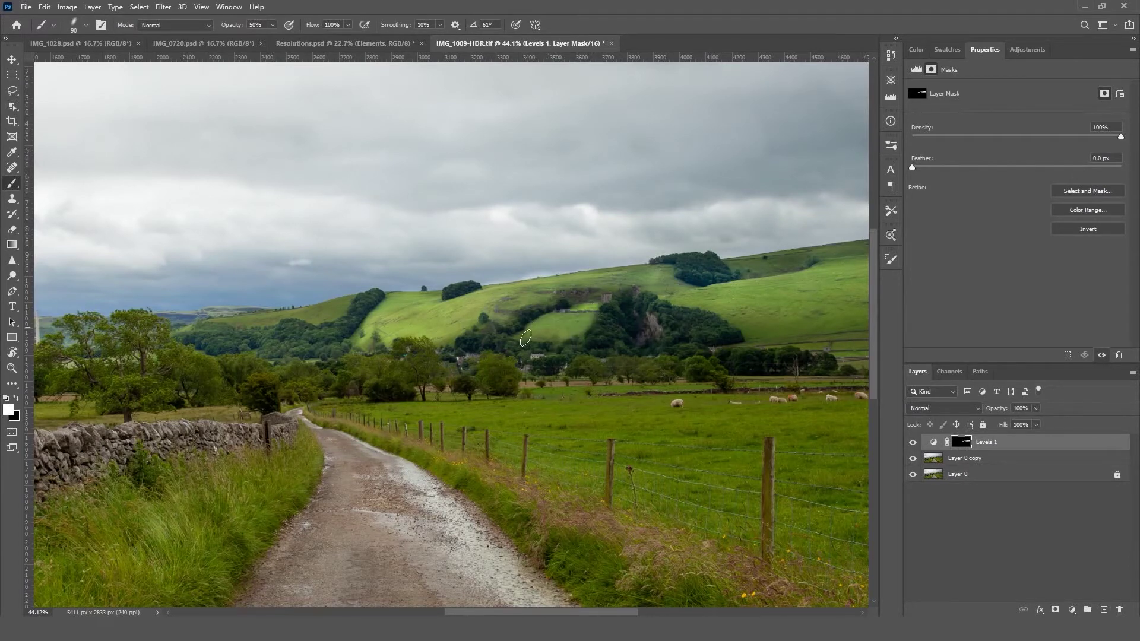
pyautogui.moveTo(677, 326); pyautogui.dragTo(731, 311)
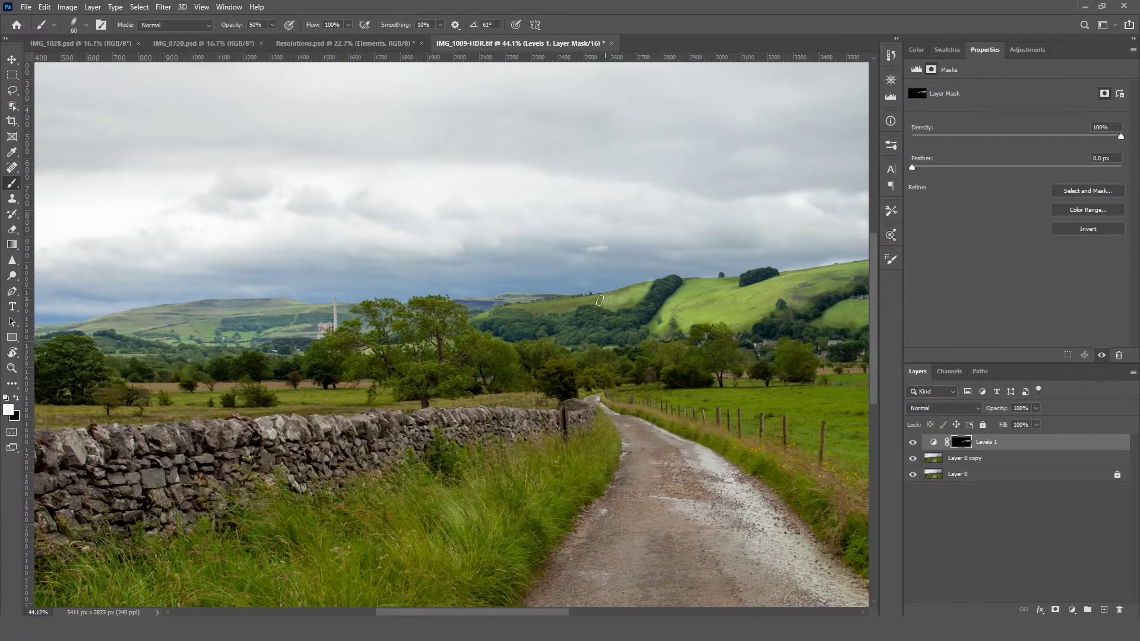
pyautogui.moveTo(588, 302)
pyautogui.mouseDown()
pyautogui.moveTo(528, 307)
pyautogui.moveTo(613, 298)
pyautogui.mouseUp()
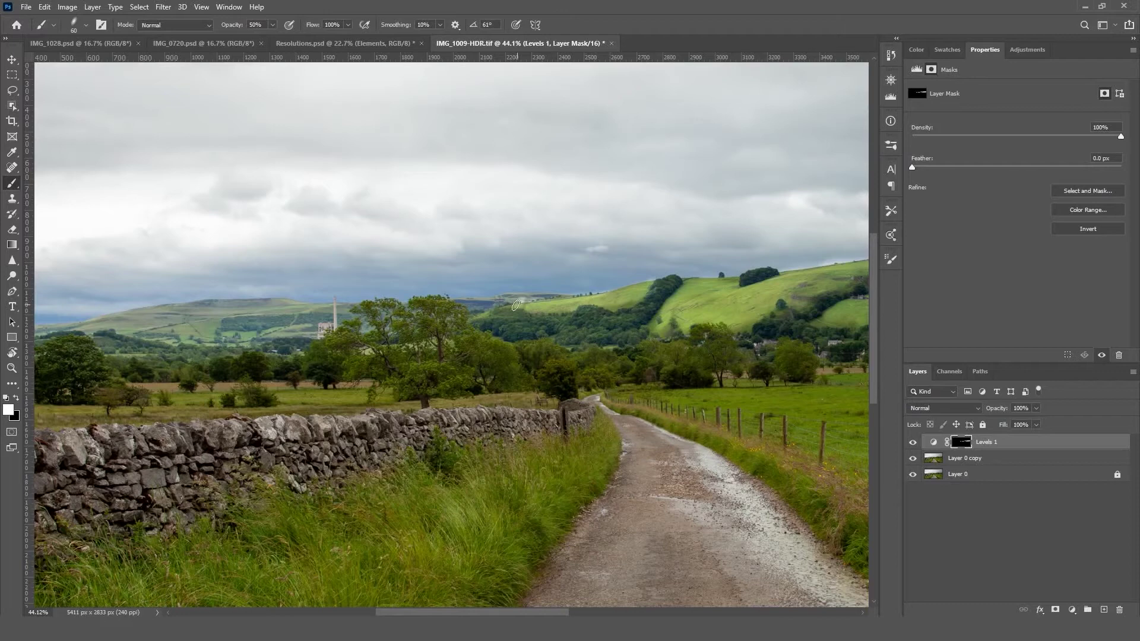
pyautogui.moveTo(534, 306)
pyautogui.mouseDown()
pyautogui.moveTo(597, 270)
pyautogui.moveTo(644, 267)
pyautogui.moveTo(653, 280)
pyautogui.moveTo(578, 296)
pyautogui.mouseUp()
pyautogui.press('x')
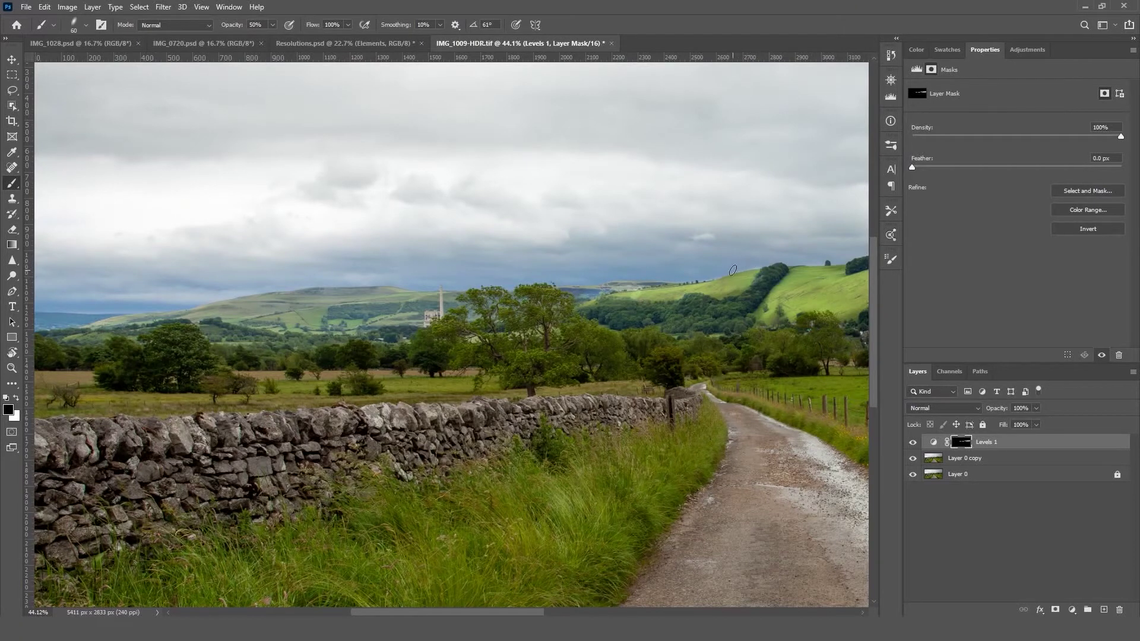
pyautogui.moveTo(734, 265); pyautogui.dragTo(523, 258)
# Step: Compare Levels 1 on and off, then raise its black input point to 19 with white at 107
pyautogui.hotkey('ctrl', '0')
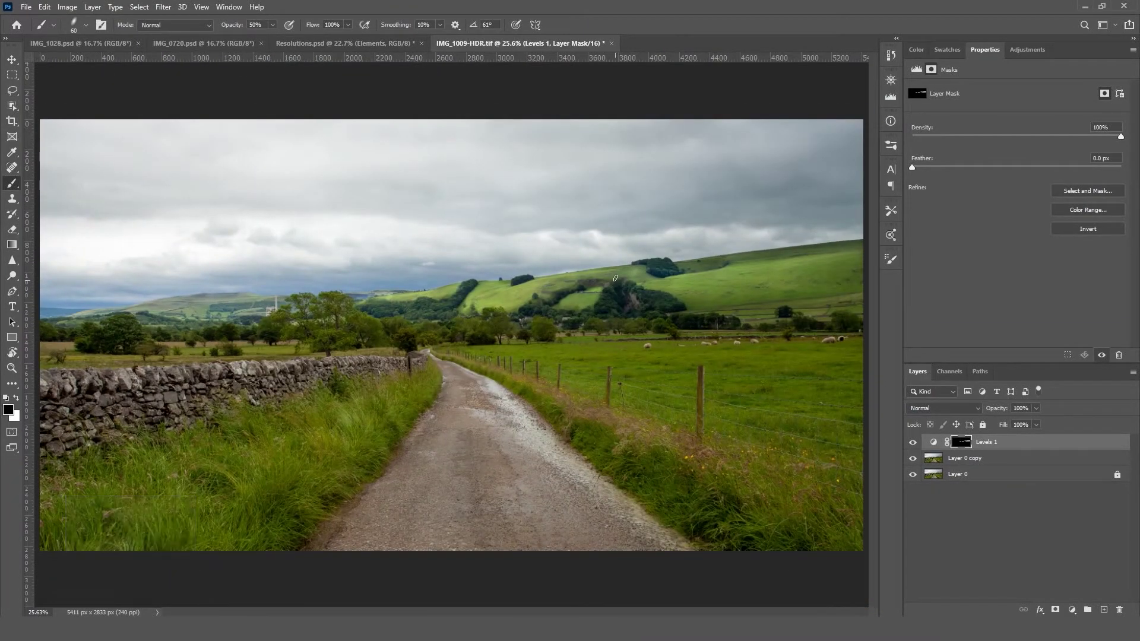
pyautogui.scroll(10, 600, 268)
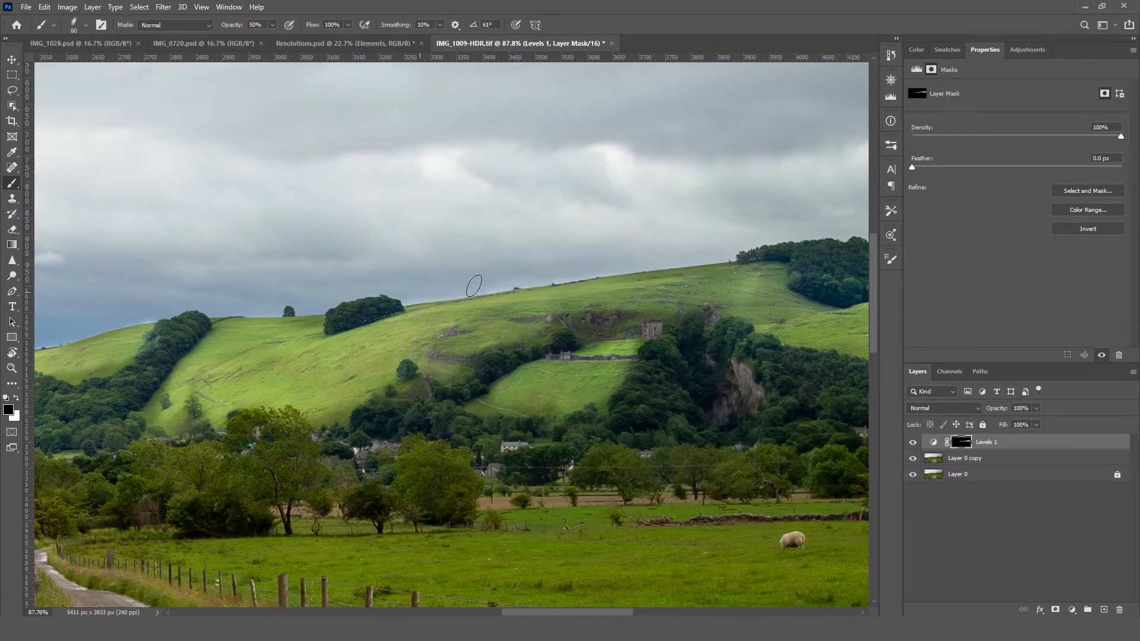
pyautogui.moveTo(739, 247)
pyautogui.mouseDown()
pyautogui.moveTo(539, 237)
pyautogui.moveTo(469, 243)
pyautogui.moveTo(647, 249)
pyautogui.moveTo(461, 262)
pyautogui.mouseUp()
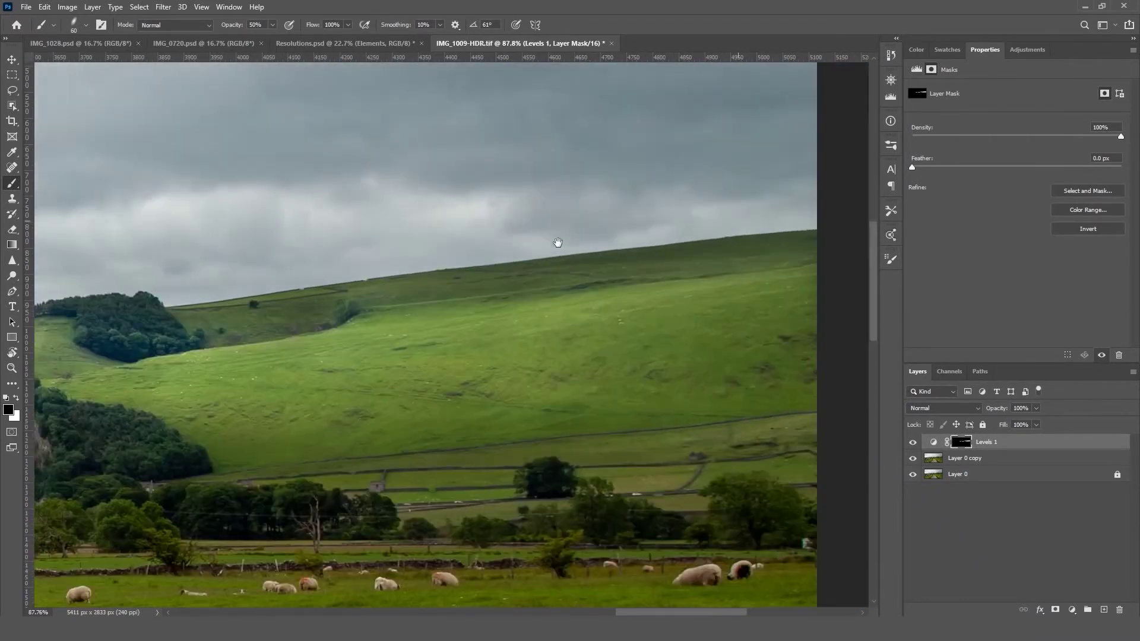
pyautogui.hotkey('ctrl', '0')
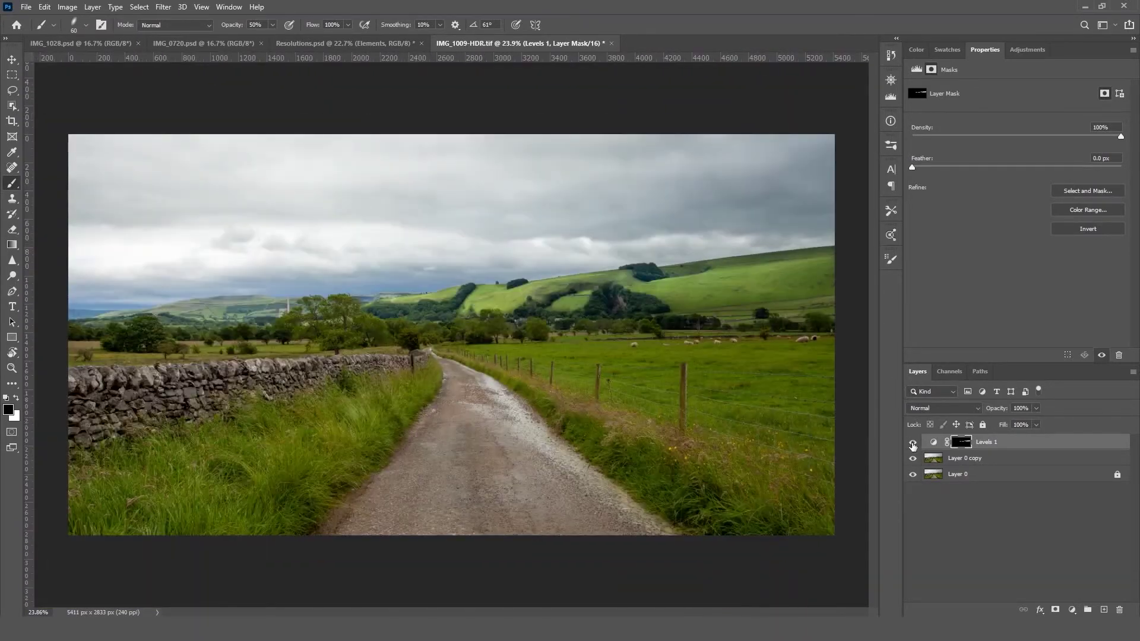
pyautogui.click(914, 443)
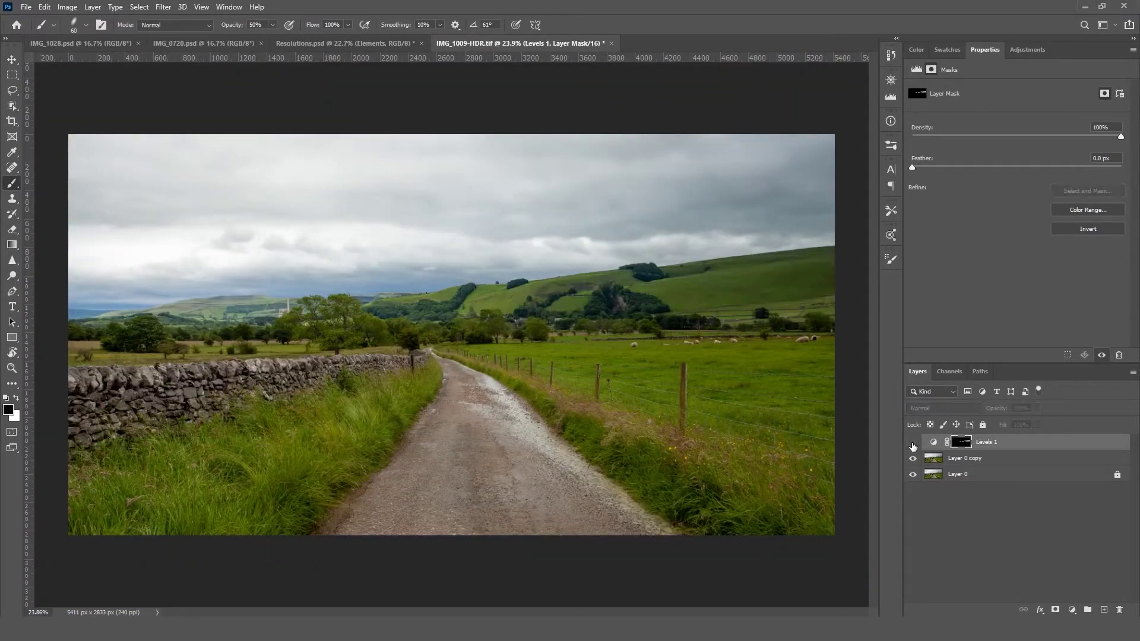
pyautogui.click(914, 443)
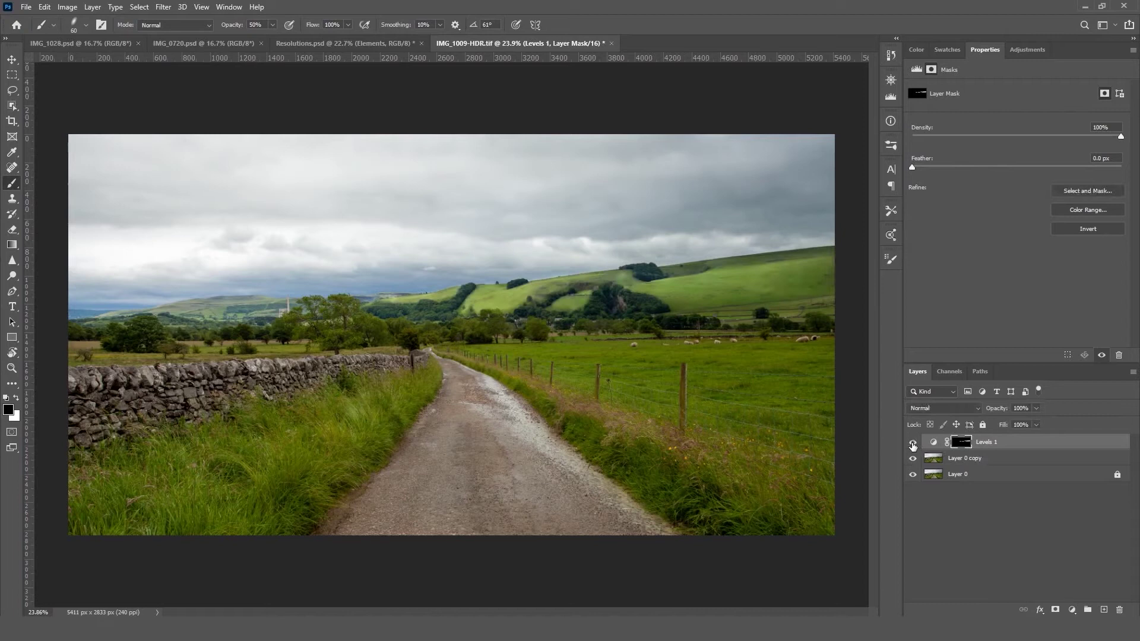
pyautogui.click(934, 442)
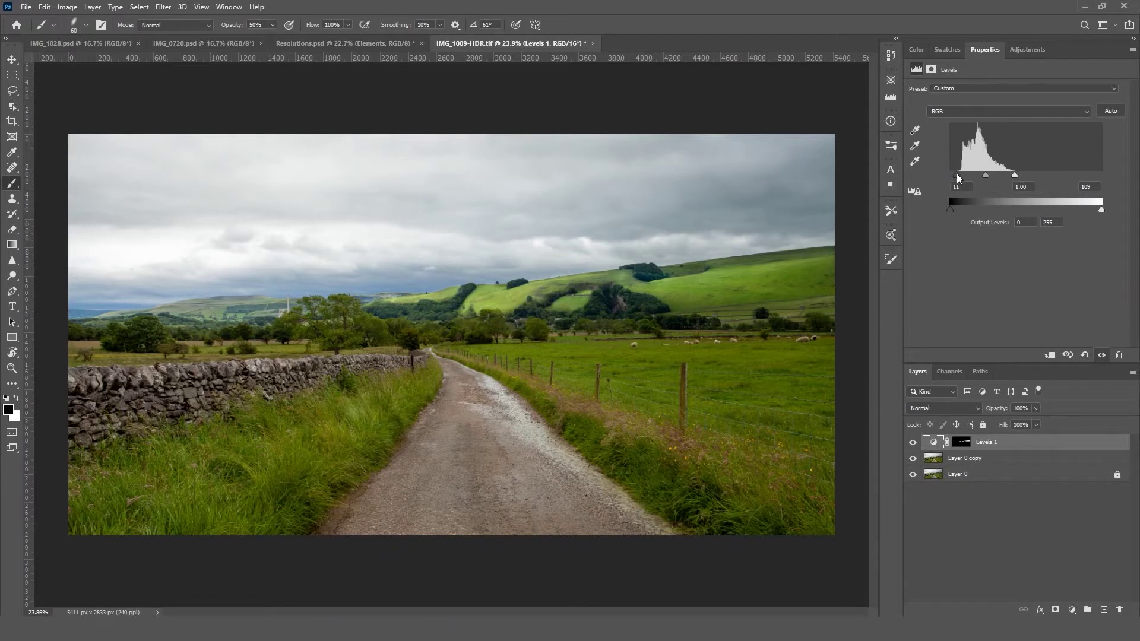
pyautogui.moveTo(957, 174); pyautogui.dragTo(961, 174)
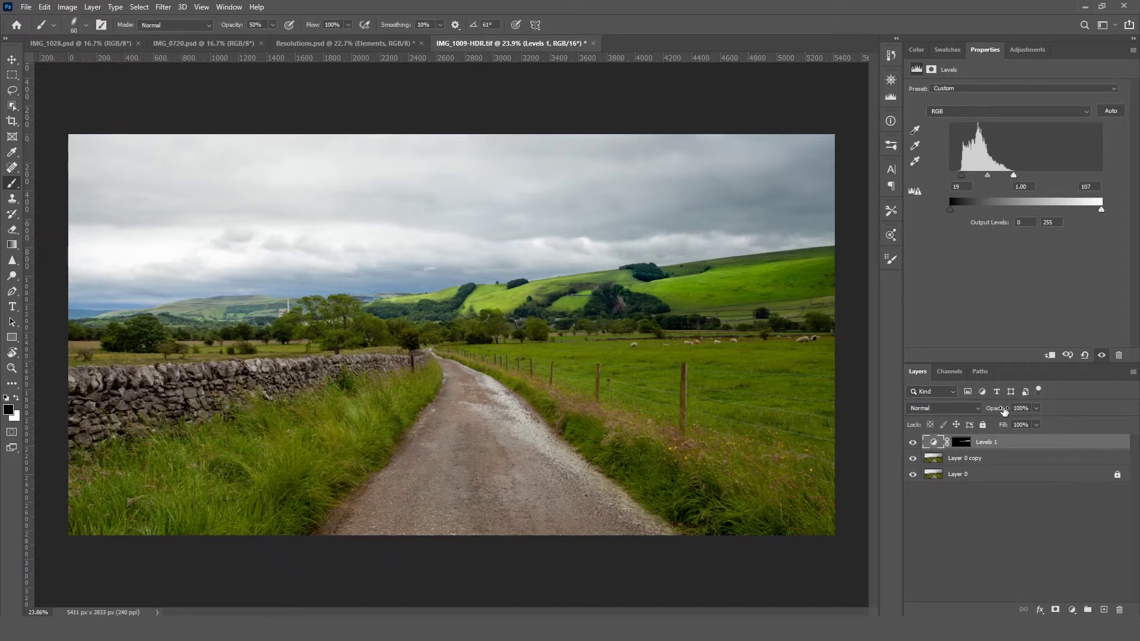
# Step: Set the Levels 1 layer opacity to 82%, toggling its visibility to compare before and after
pyautogui.moveTo(1005, 410); pyautogui.dragTo(981, 415)
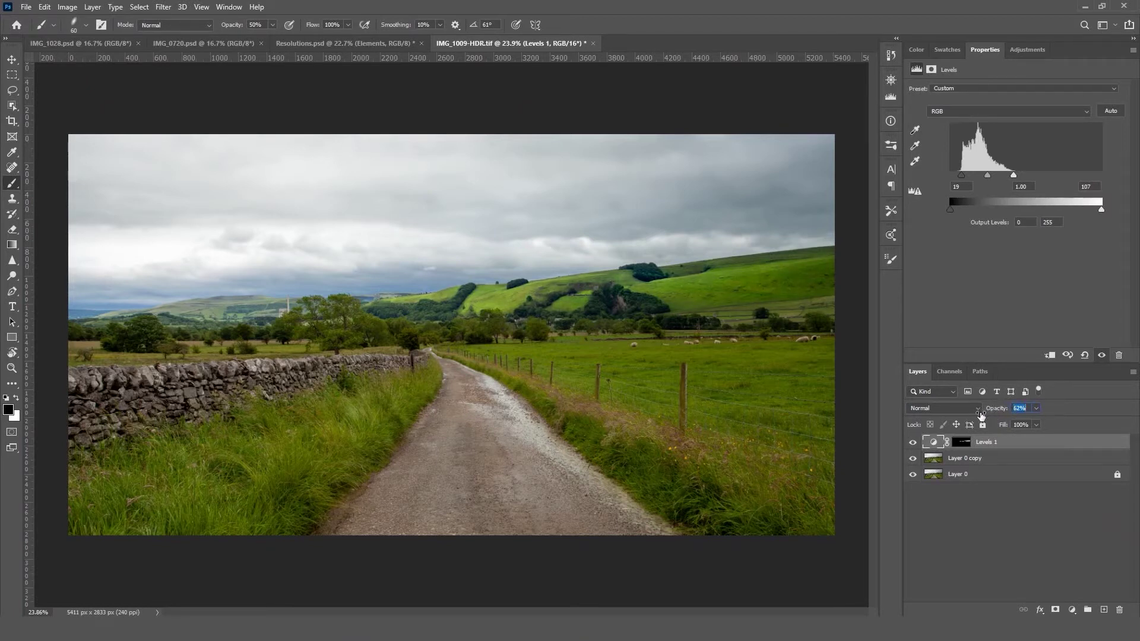
pyautogui.click(913, 443)
pyautogui.click(915, 446)
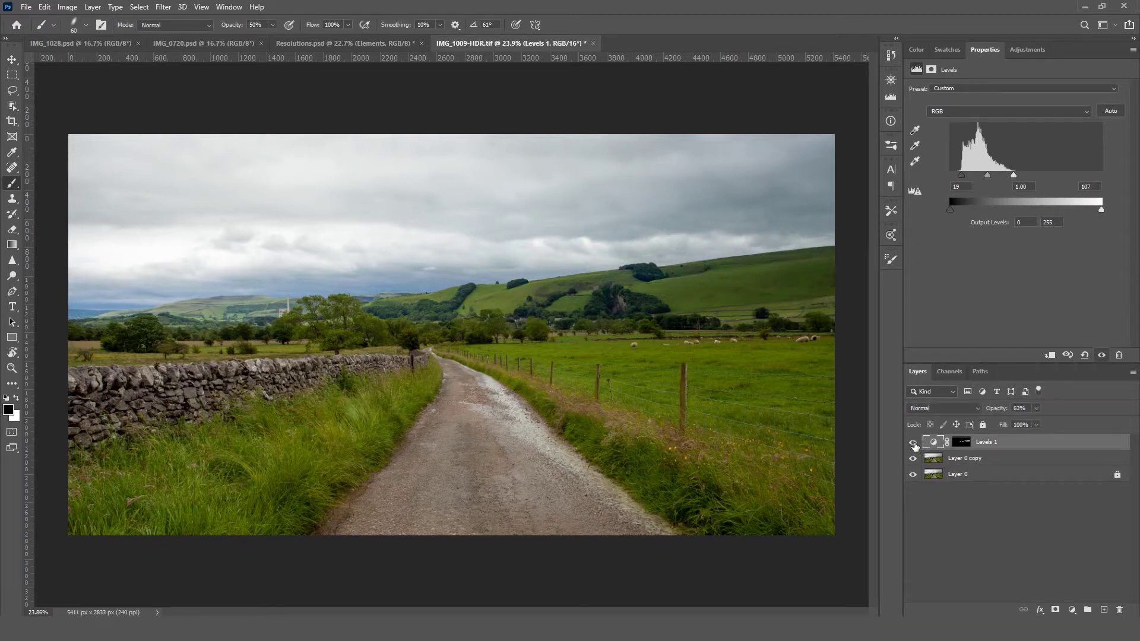
pyautogui.click(915, 446)
pyautogui.click(916, 446)
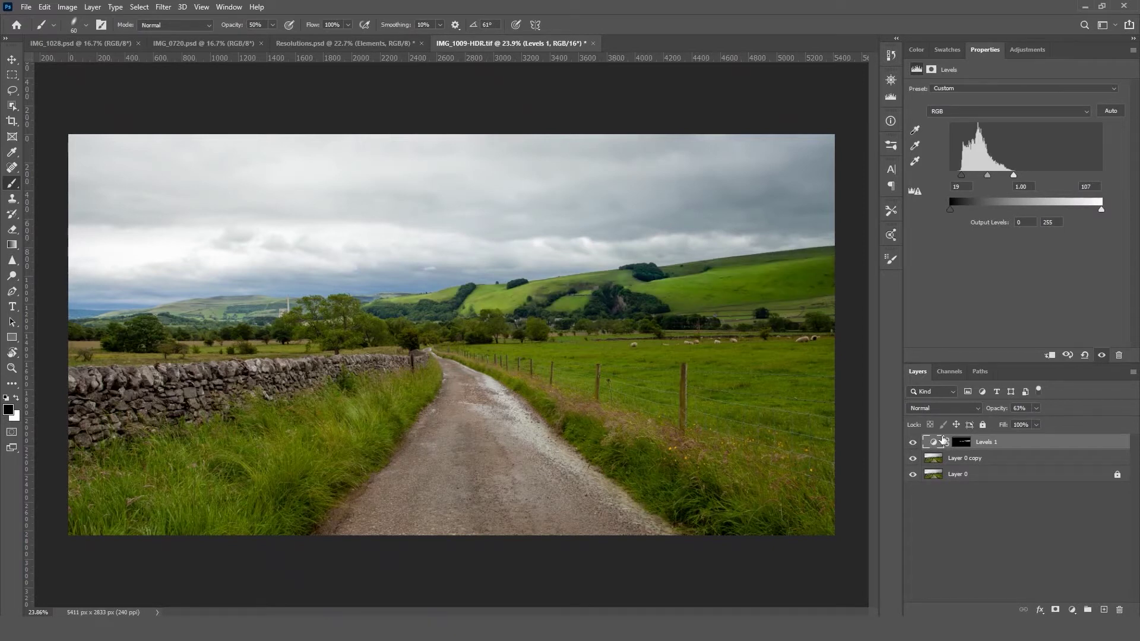
pyautogui.moveTo(993, 409); pyautogui.dragTo(996, 410)
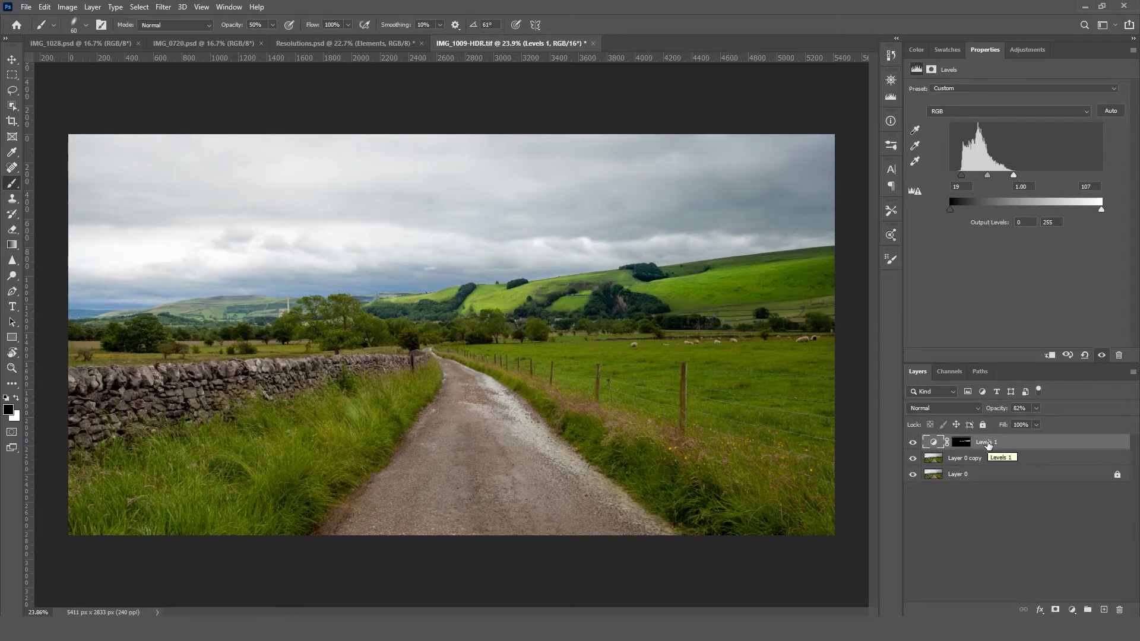
# Step: Hide the Levels 1 layer and add a Curves 1 adjustment layer on top
pyautogui.click(913, 443)
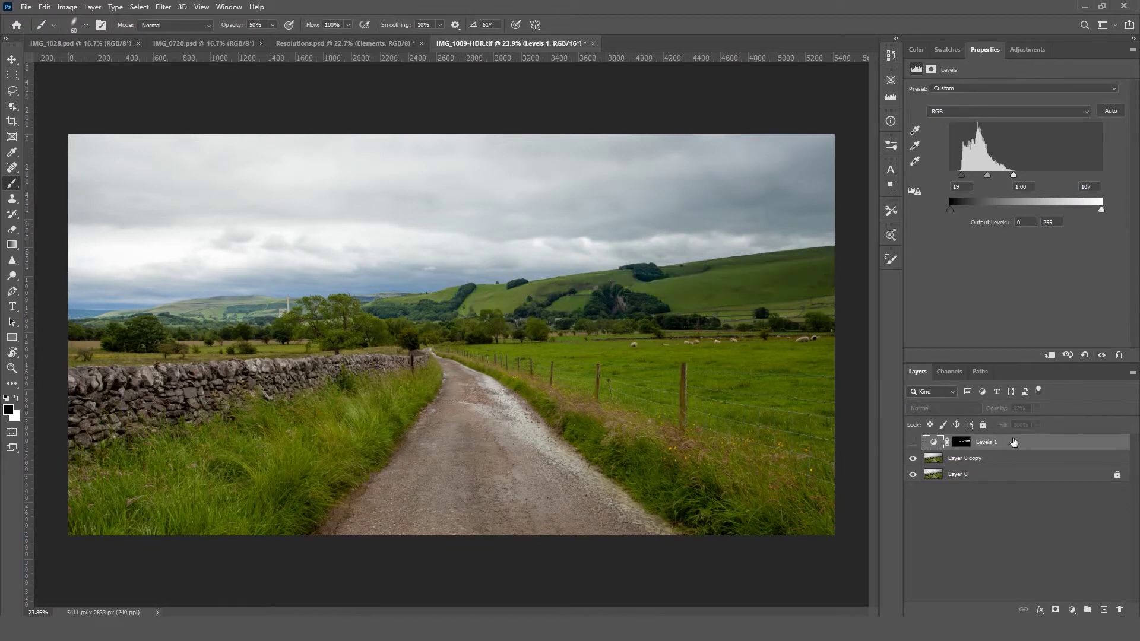
pyautogui.click(1031, 56)
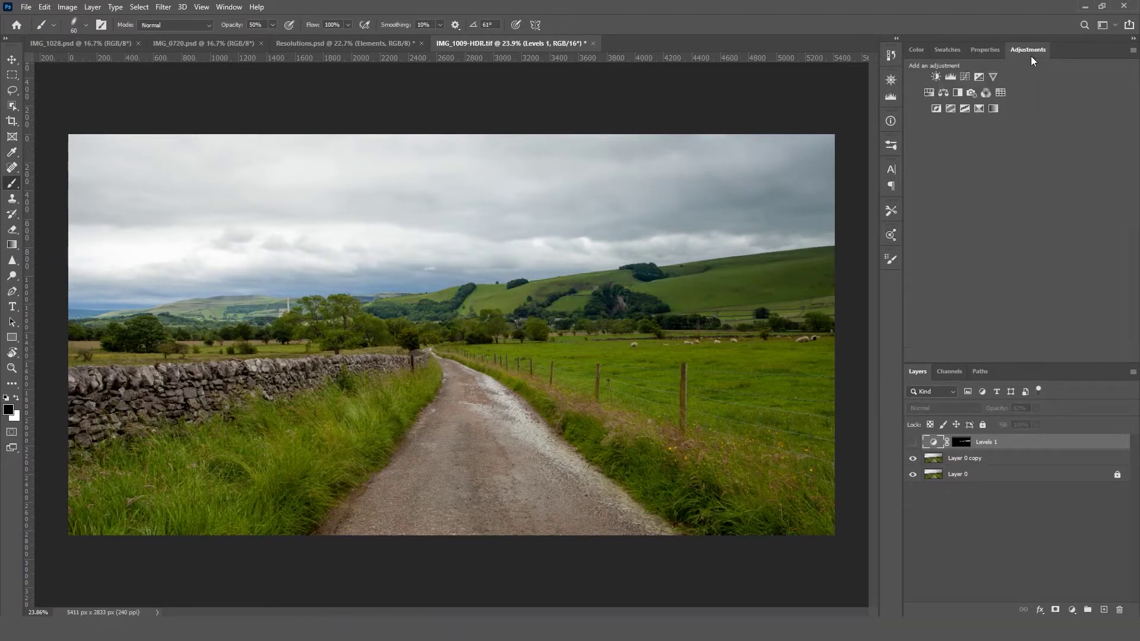
pyautogui.click(966, 81)
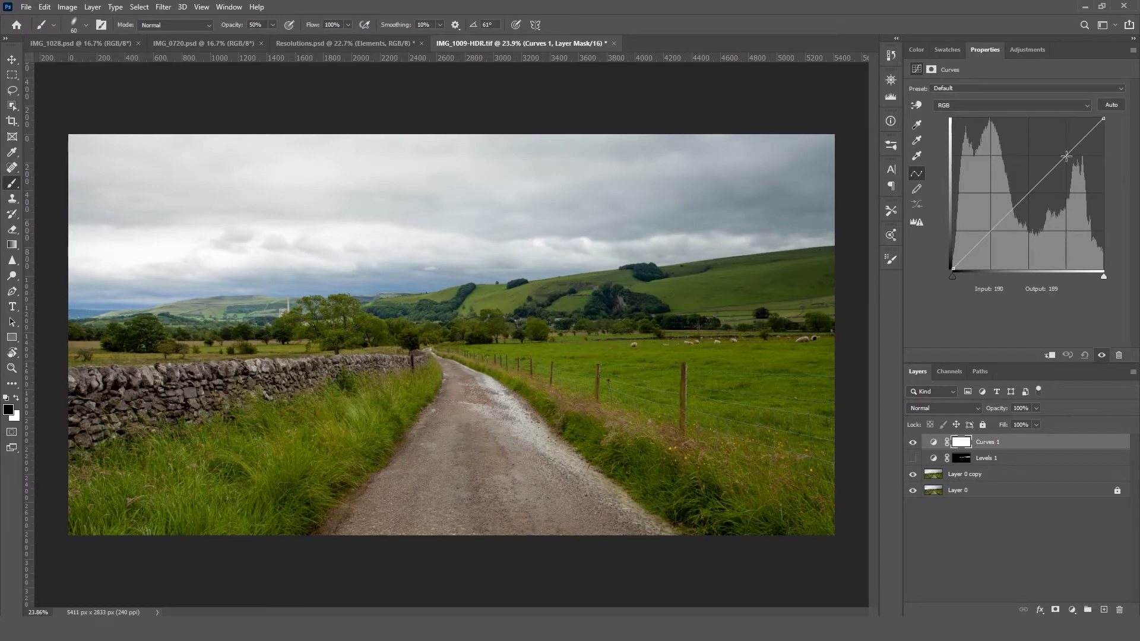
# Step: Bend Curves 1 into an S-curve: highlight point raised to 190→210, shadow point lowered
pyautogui.moveTo(1067, 157)
pyautogui.mouseDown()
pyautogui.moveTo(1057, 121)
pyautogui.moveTo(1046, 136)
pyautogui.moveTo(1074, 184)
pyautogui.moveTo(1074, 162)
pyautogui.mouseUp()
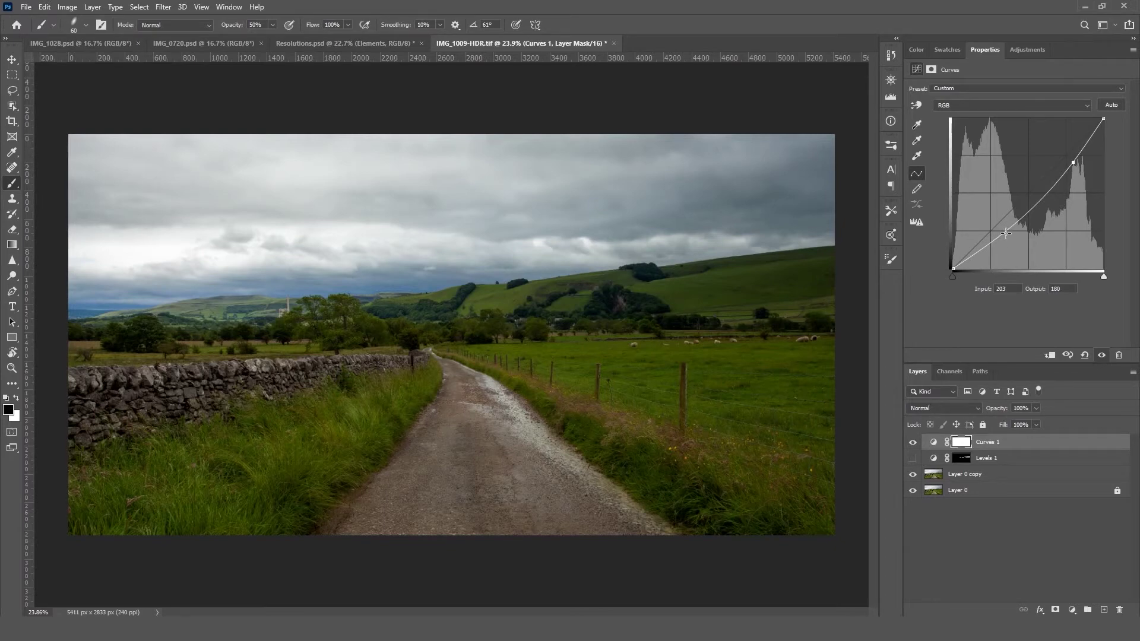
pyautogui.moveTo(1000, 237)
pyautogui.mouseDown()
pyautogui.moveTo(982, 204)
pyautogui.moveTo(997, 238)
pyautogui.mouseUp()
pyautogui.moveTo(1072, 167); pyautogui.dragTo(1067, 154)
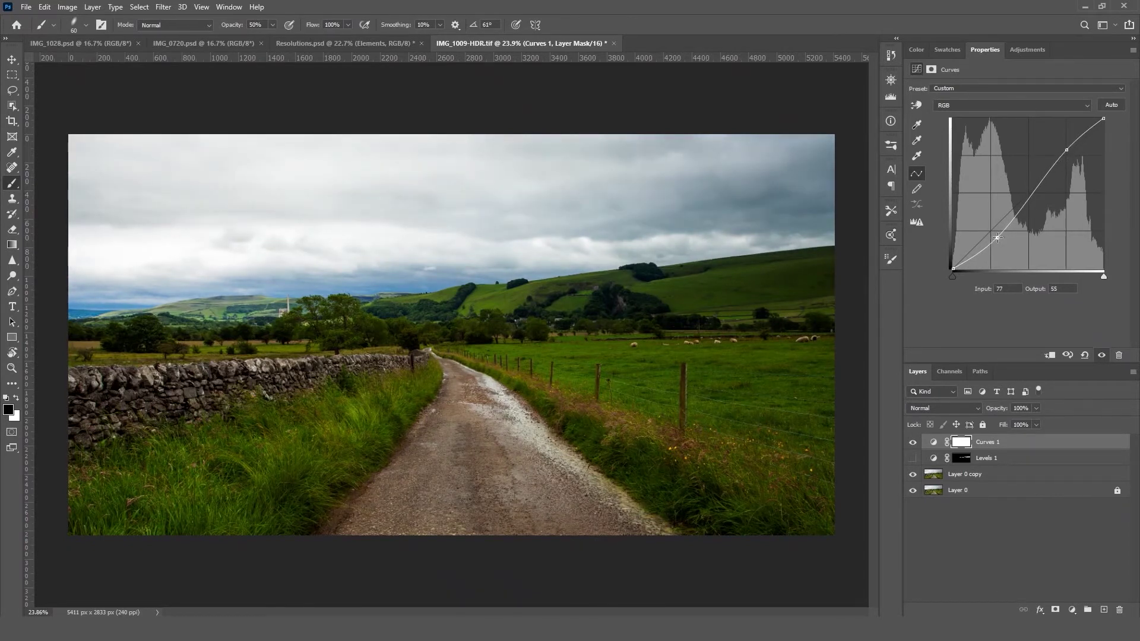
pyautogui.moveTo(997, 238); pyautogui.dragTo(989, 242)
pyautogui.moveTo(1067, 150); pyautogui.dragTo(1066, 149)
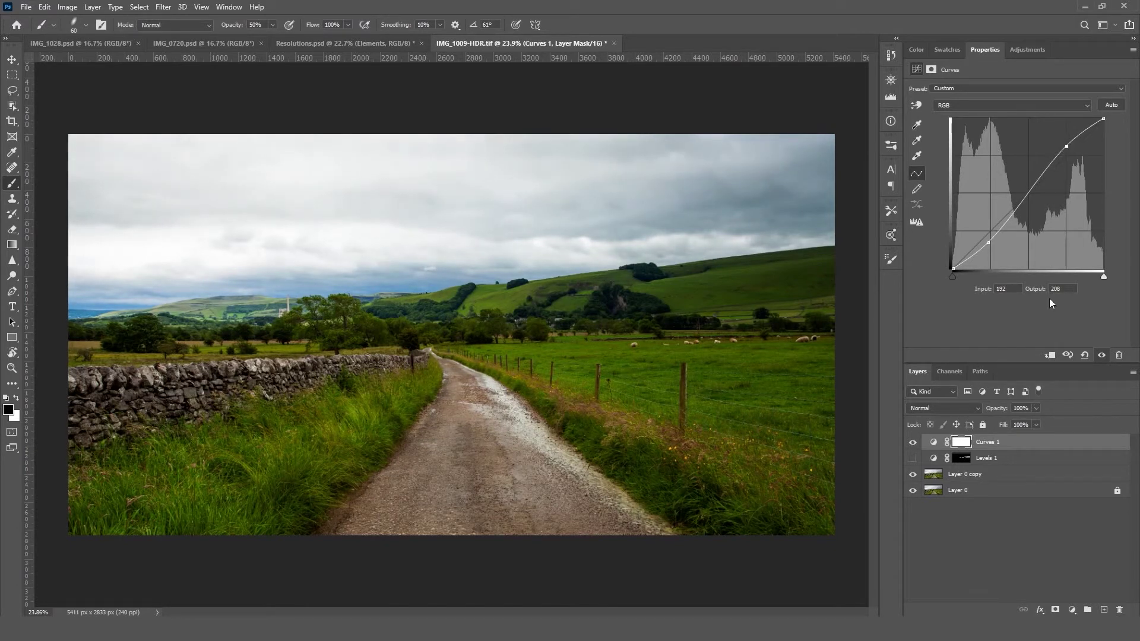
pyautogui.click(963, 447)
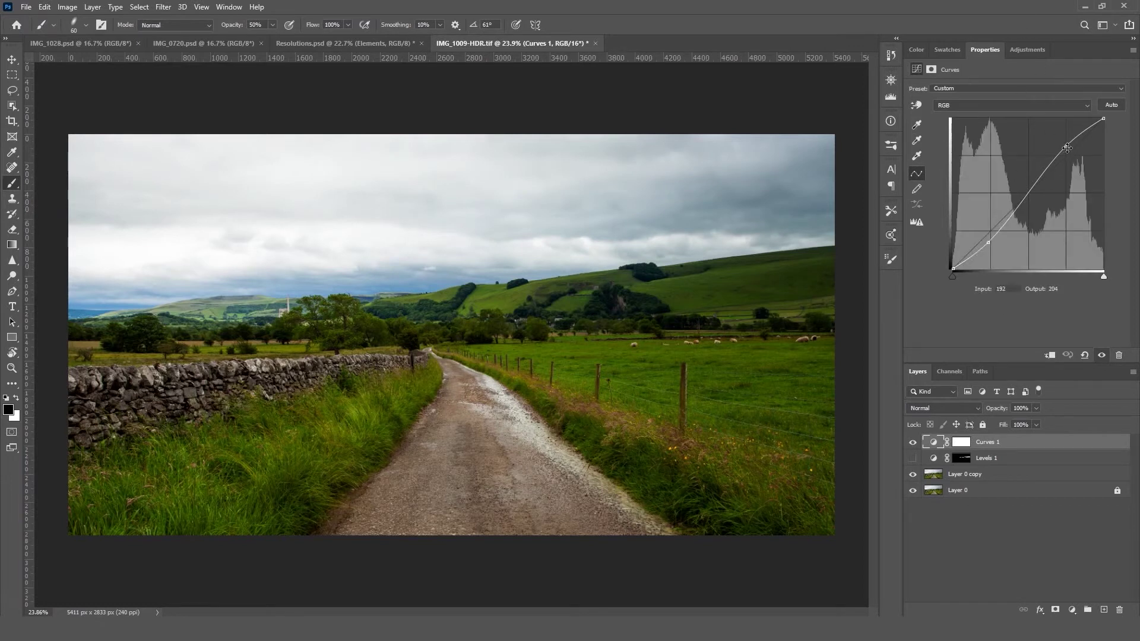
pyautogui.moveTo(1067, 146); pyautogui.dragTo(1066, 145)
# Step: Prepare a 900 px, 100% opacity brush on the Curves 1 mask, then show Levels 1 again
pyautogui.click(963, 443)
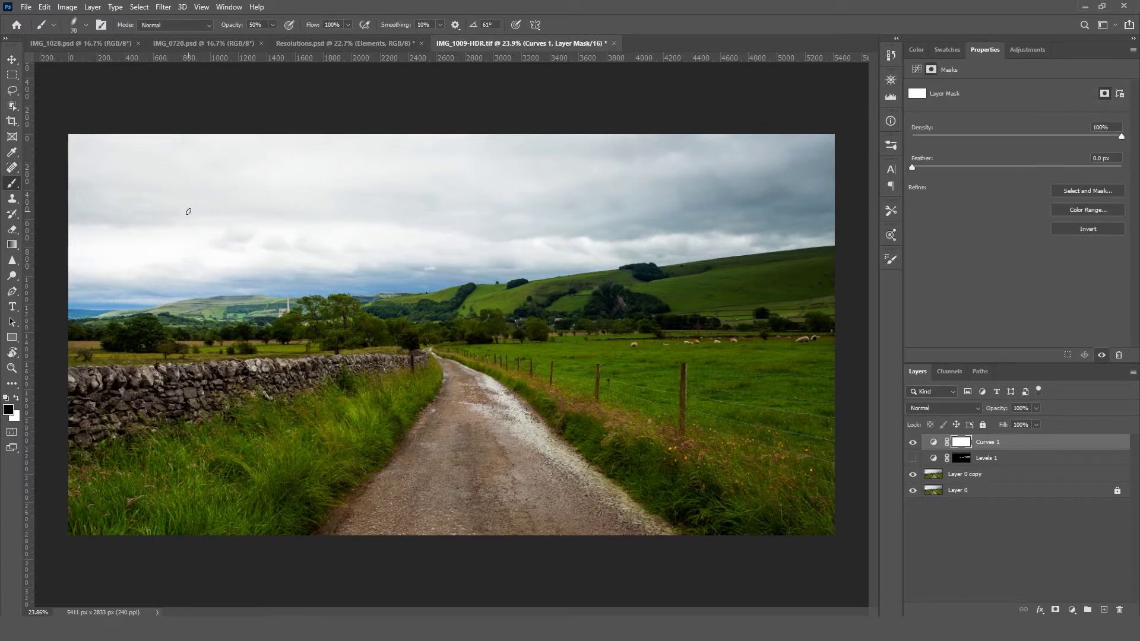
pyautogui.press(']')
pyautogui.press(']')
pyautogui.press(']')
pyautogui.press(']')
pyautogui.press(']')
pyautogui.press(']')
pyautogui.press(']')
pyautogui.press(']')
pyautogui.press(']')
pyautogui.press(']')
pyautogui.press(']')
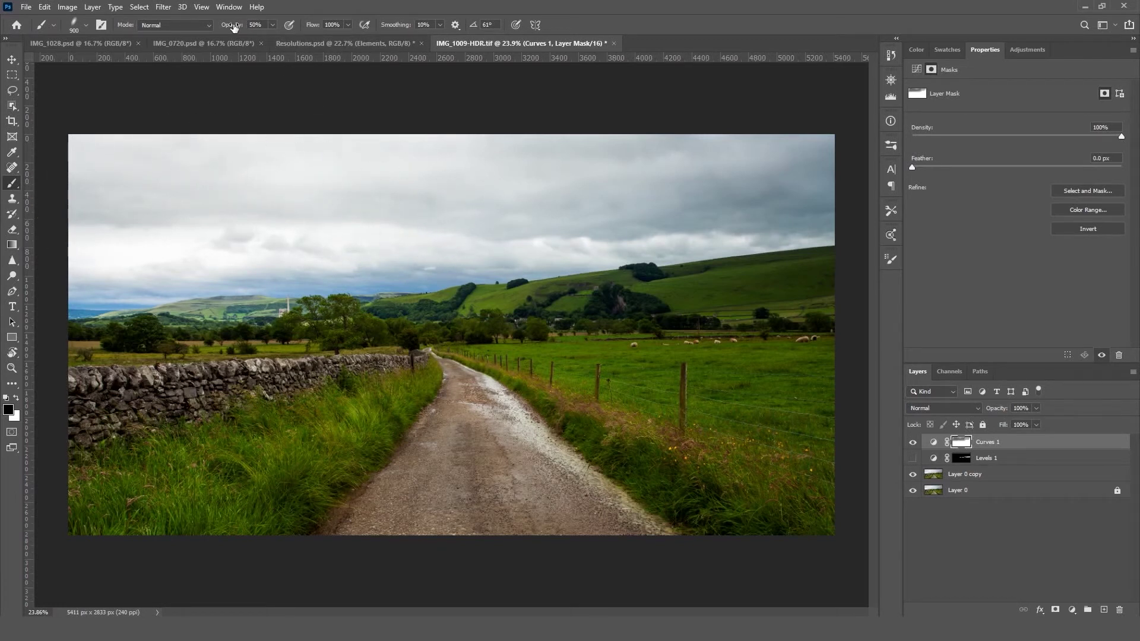
pyautogui.moveTo(232, 28); pyautogui.dragTo(311, 33)
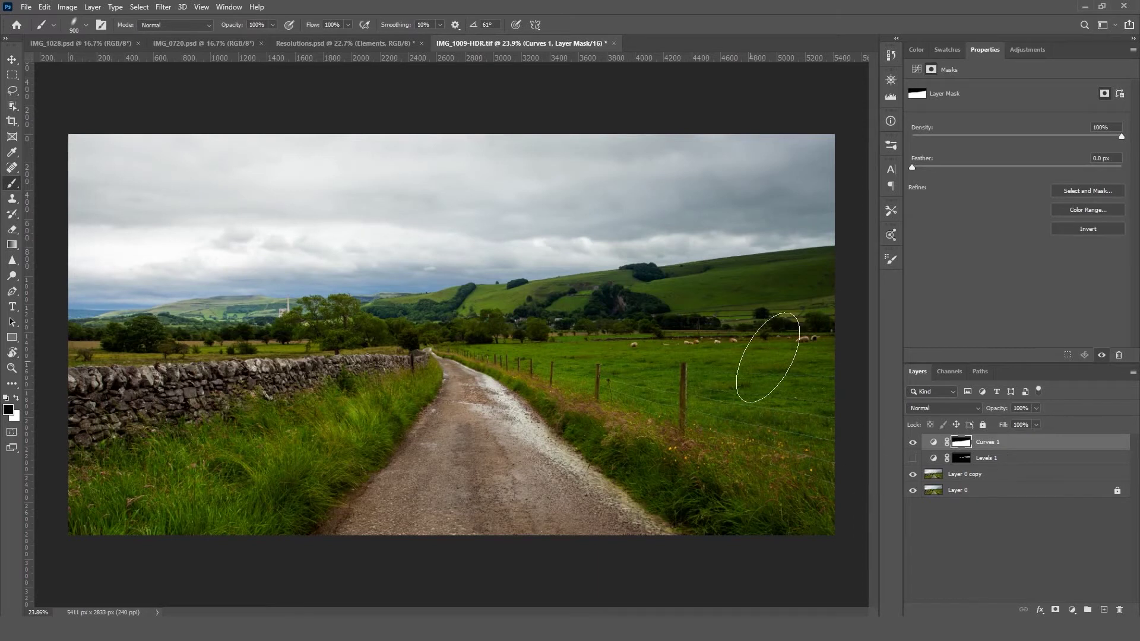
pyautogui.click(913, 459)
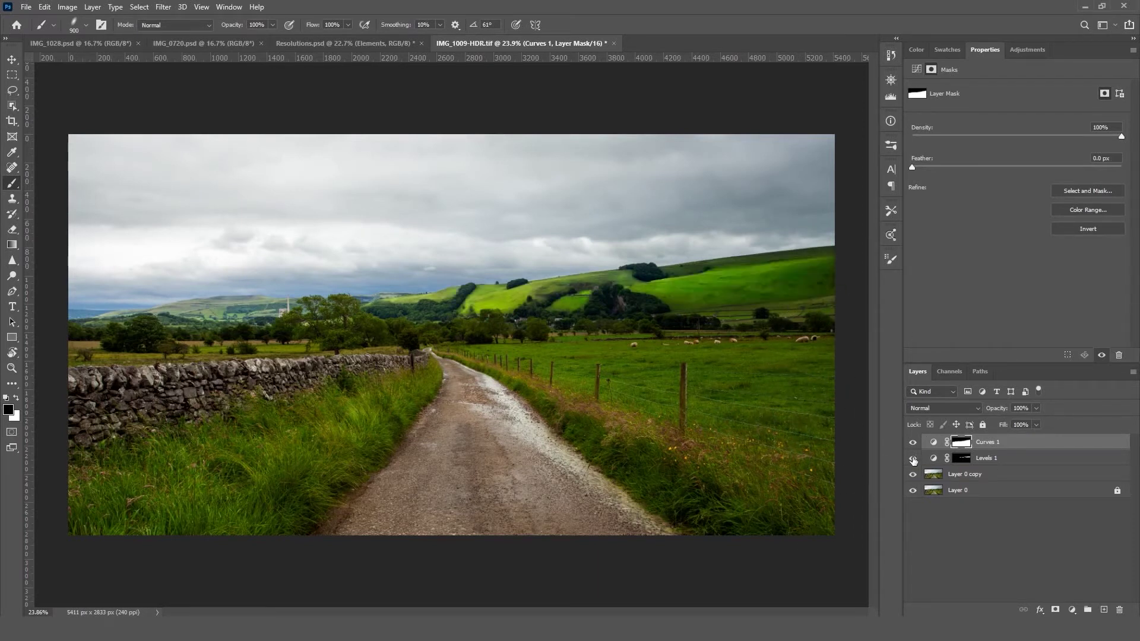
# Step: Toggle the adjustments off and on to compare, then view the sunlit hillside at actual pixels
pyautogui.keyDown('alt'); pyautogui.click(913, 492); pyautogui.keyUp('alt')
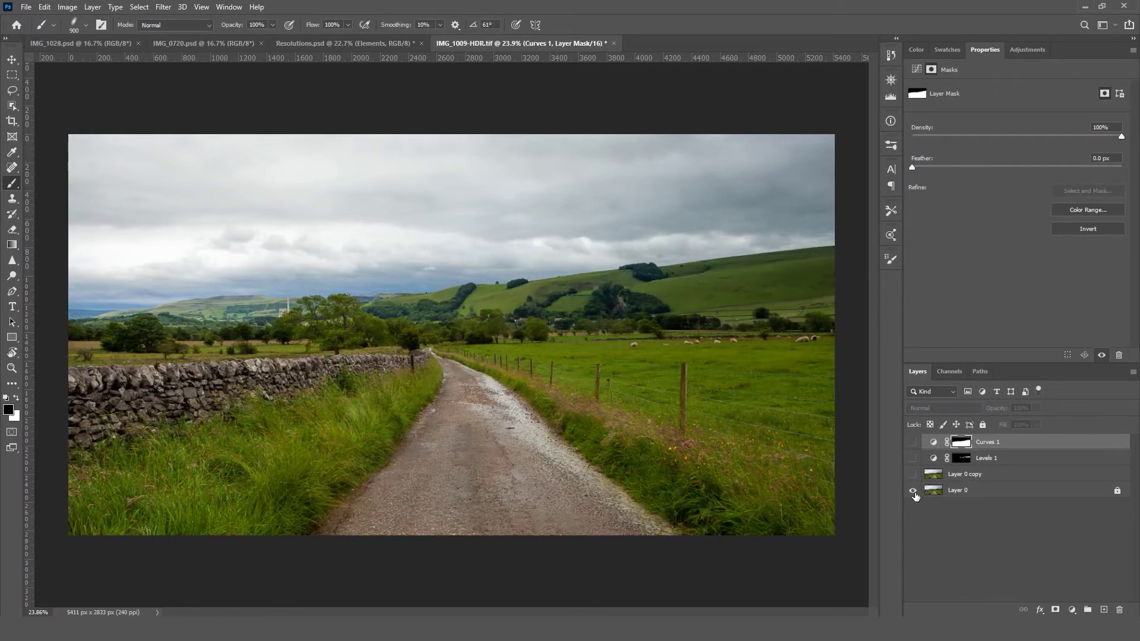
pyautogui.keyDown('alt'); pyautogui.click(913, 491); pyautogui.keyUp('alt')
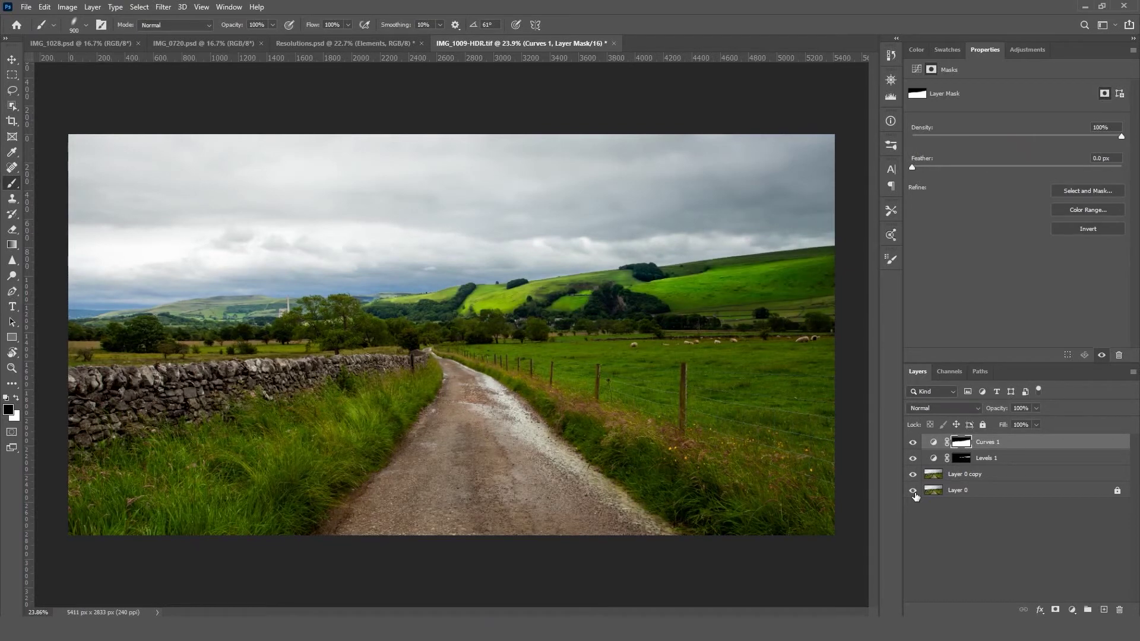
pyautogui.hotkey('ctrl', '1')
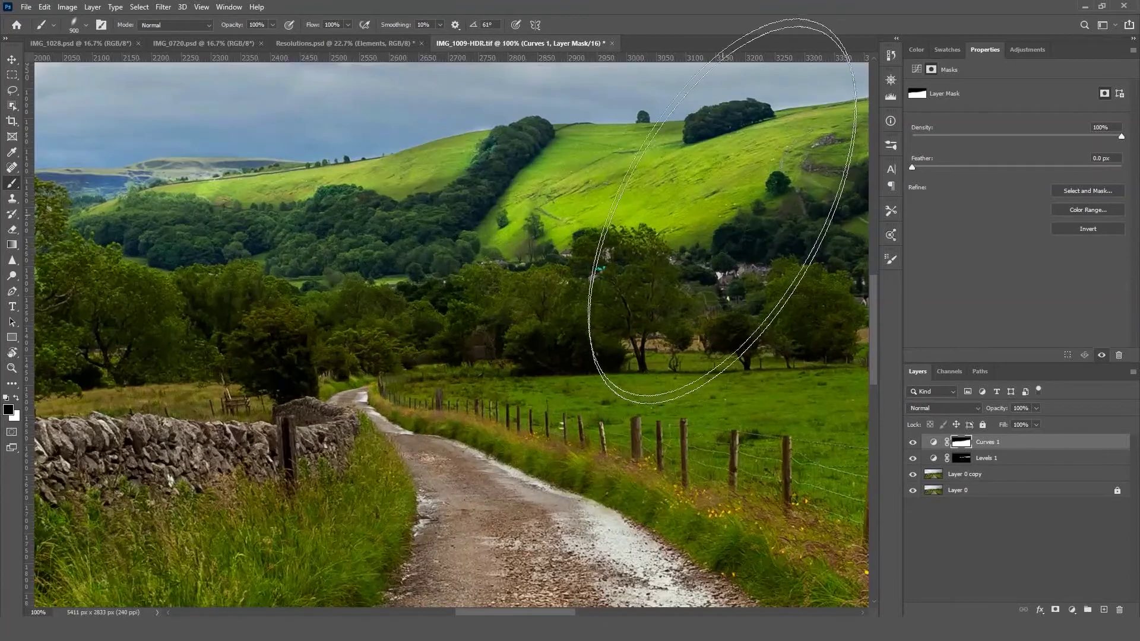
pyautogui.moveTo(651, 297); pyautogui.dragTo(98, 404)
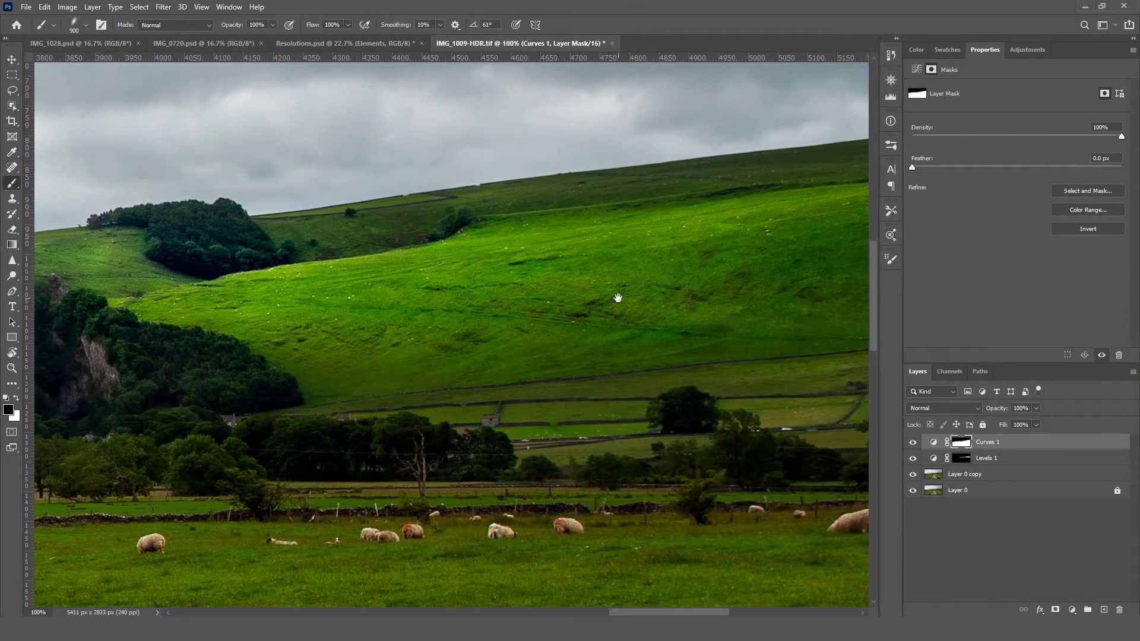
# Step: Zoom out and shrink the soft brush from 900 px to 136 px
pyautogui.moveTo(618, 298)
pyautogui.mouseDown()
pyautogui.moveTo(588, 331)
pyautogui.moveTo(479, 352)
pyautogui.moveTo(670, 339)
pyautogui.moveTo(655, 358)
pyautogui.mouseUp()
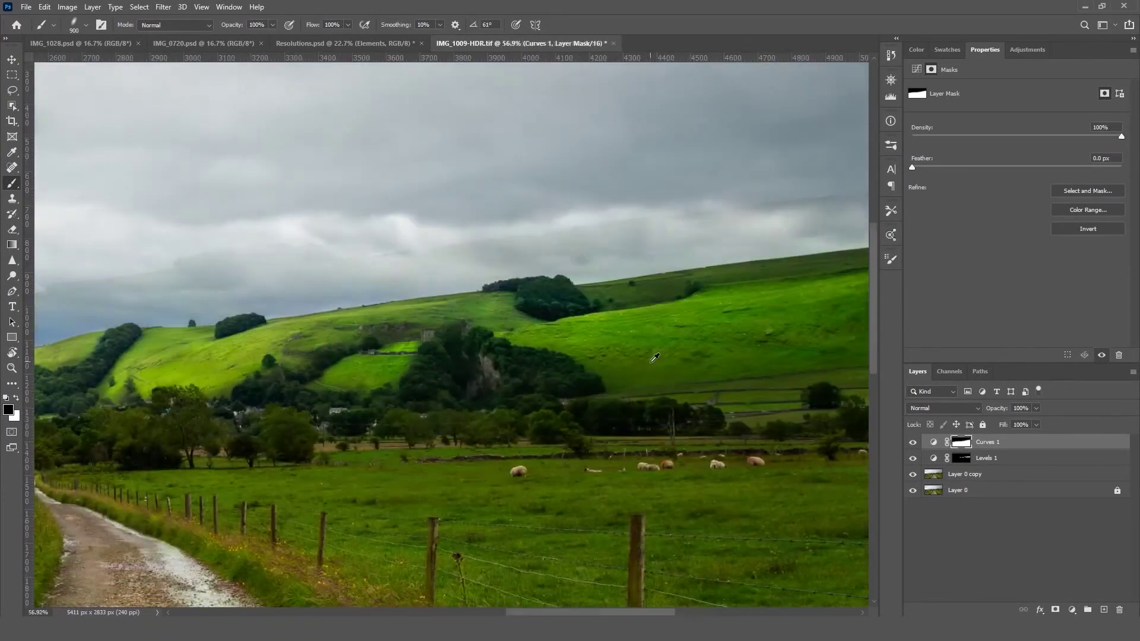
pyautogui.scroll(-2, 655, 357)
pyautogui.rightClick(658, 325)
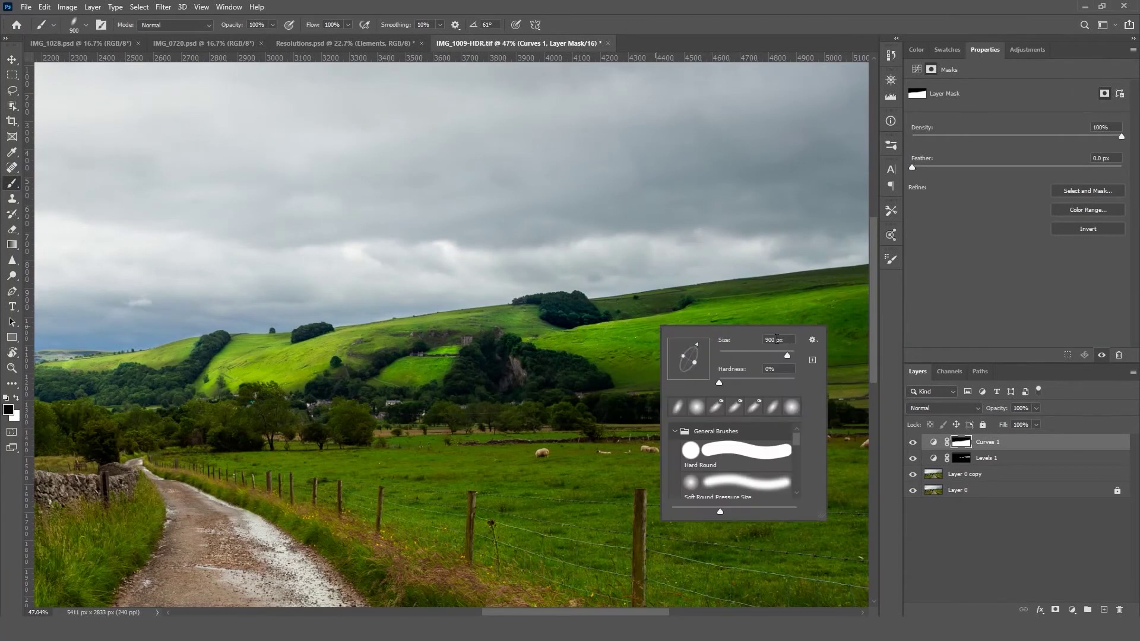
pyautogui.moveTo(770, 357); pyautogui.dragTo(764, 356)
# Step: Lower the Levels 1 layer's opacity to 47%
pyautogui.click(988, 460)
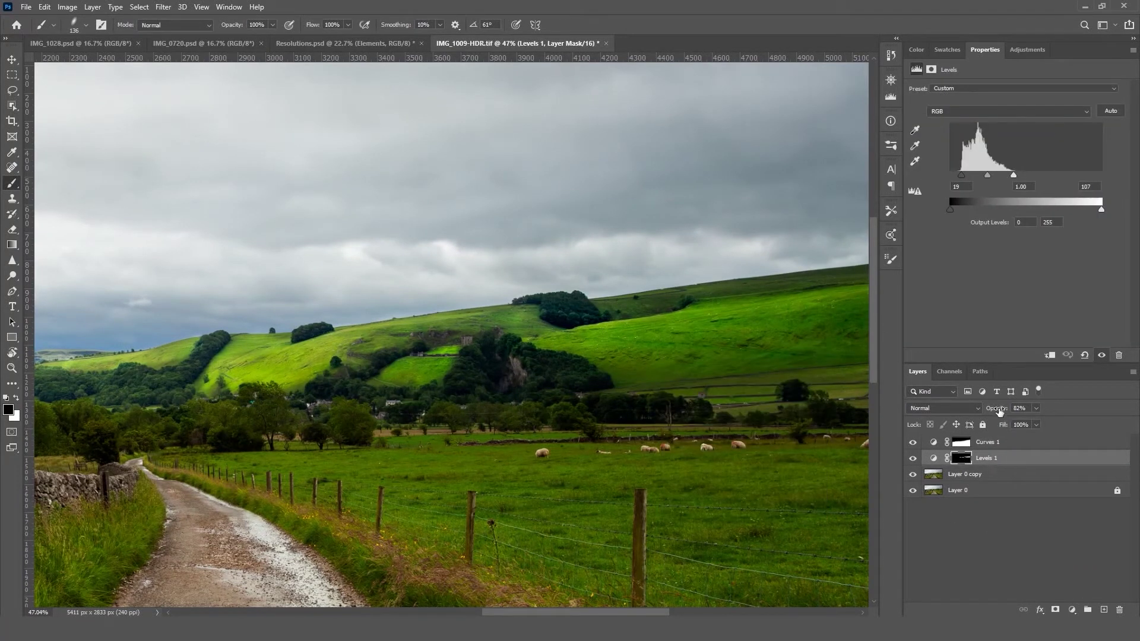
pyautogui.moveTo(998, 411); pyautogui.dragTo(989, 411)
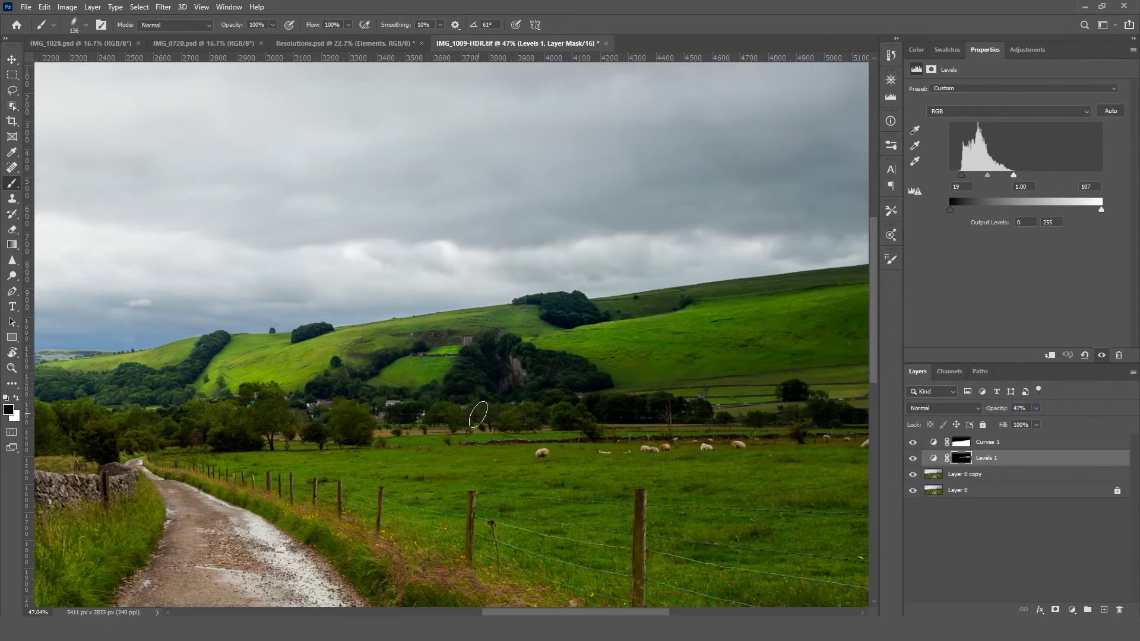
pyautogui.scroll(-5, 478, 414)
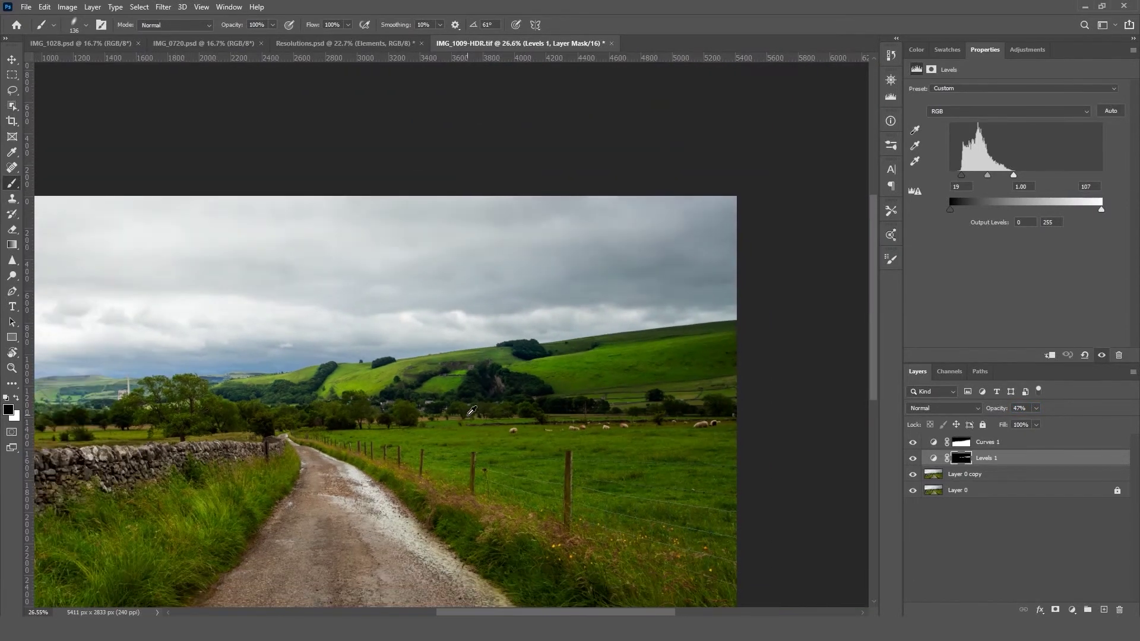
pyautogui.moveTo(370, 406); pyautogui.dragTo(525, 392)
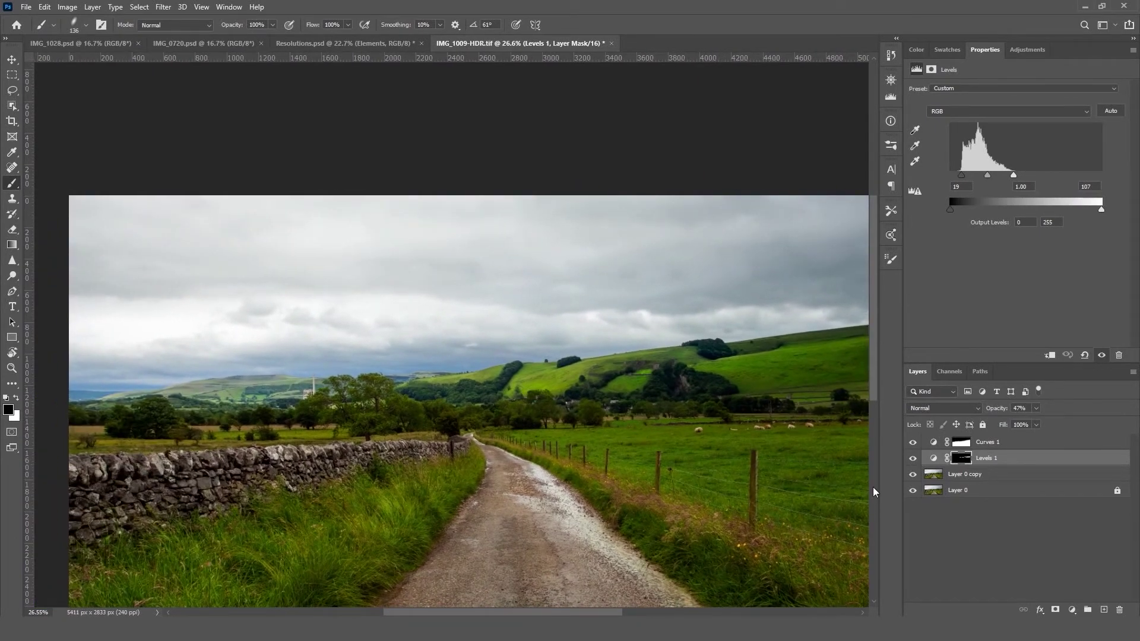
# Step: Toggle the edits to compare with the original, then view the stone wall and chimney
pyautogui.keyDown('alt'); pyautogui.click(913, 492); pyautogui.keyUp('alt')
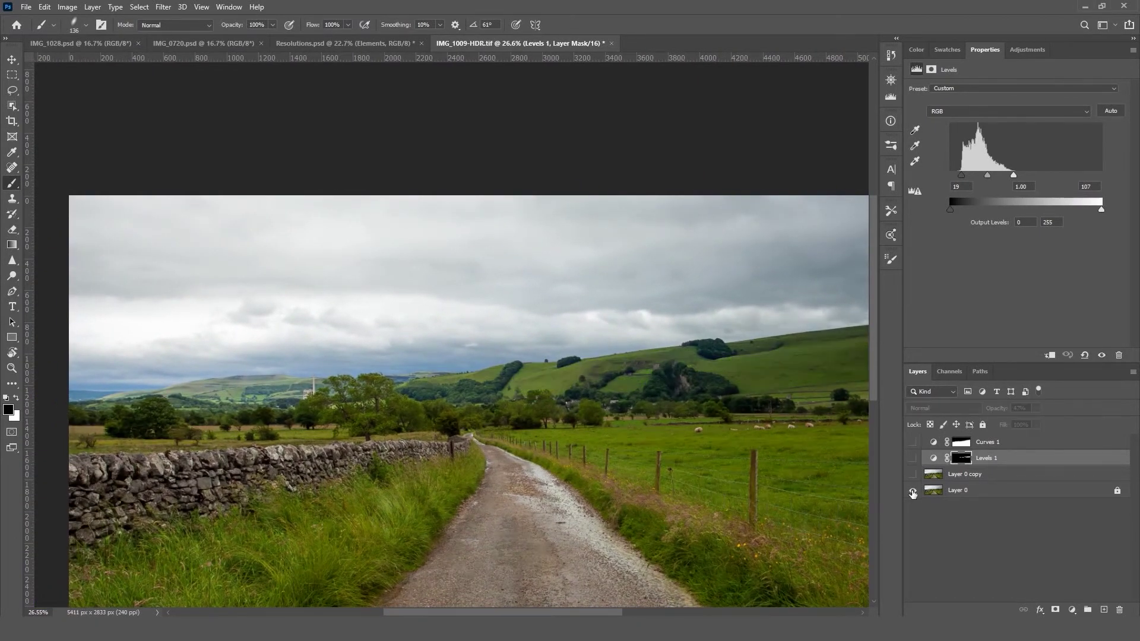
pyautogui.keyDown('alt'); pyautogui.click(913, 492); pyautogui.keyUp('alt')
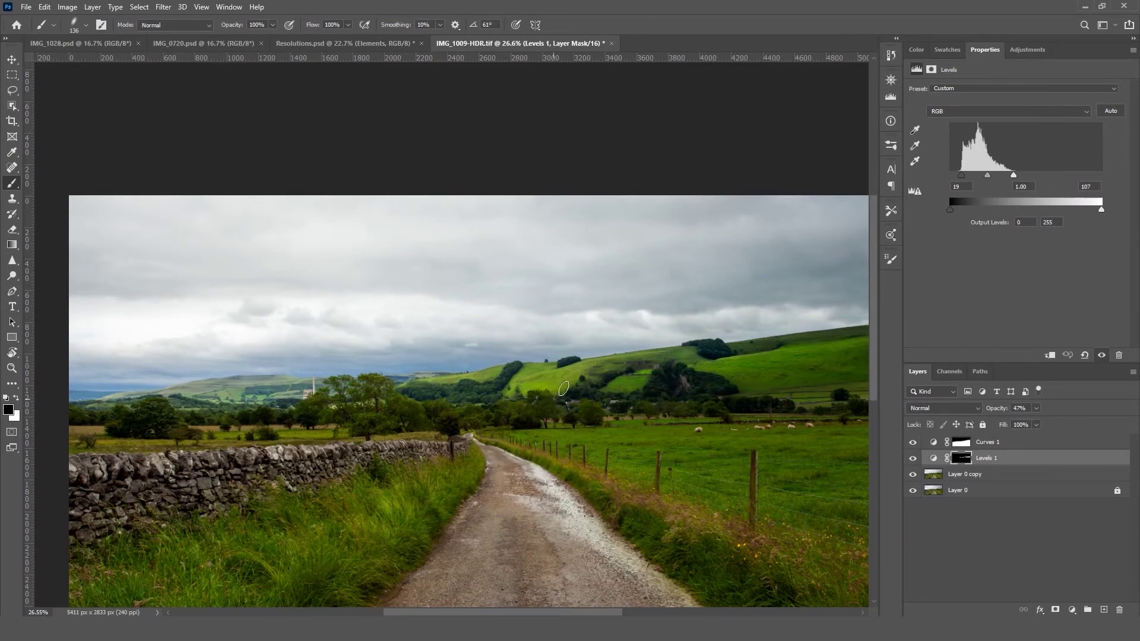
pyautogui.scroll(5, 564, 389)
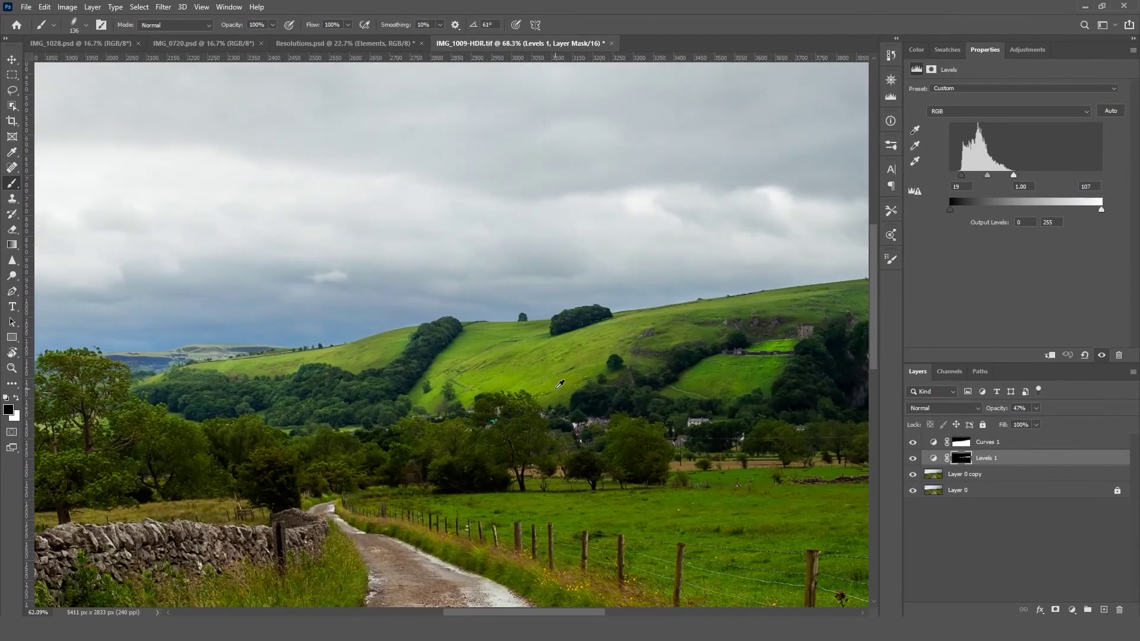
pyautogui.scroll(-5, 560, 385)
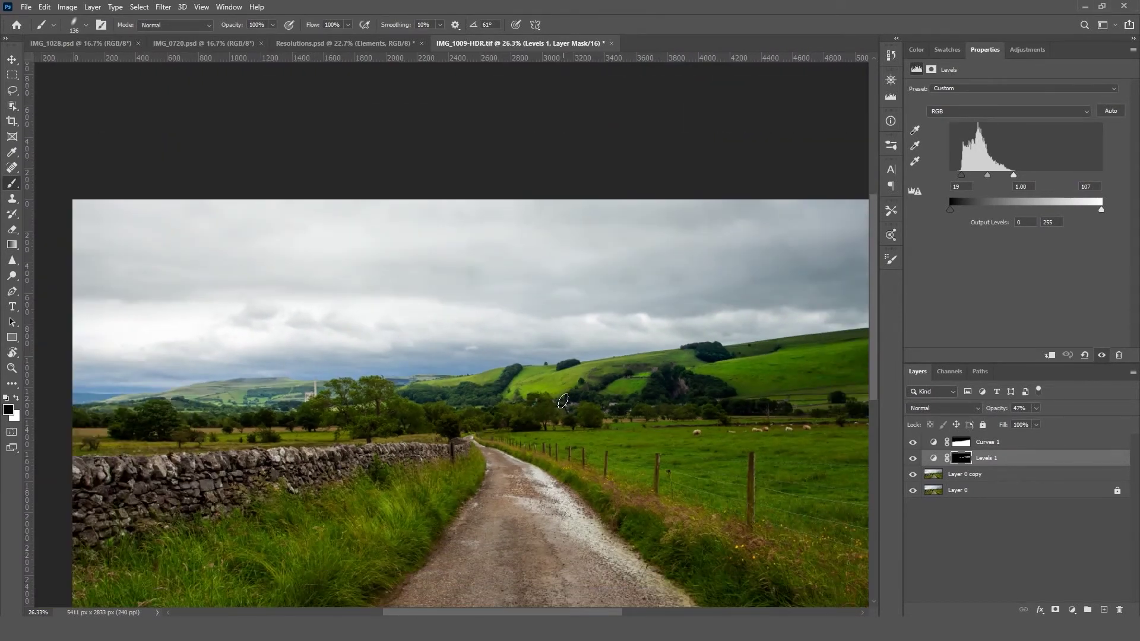
pyautogui.scroll(3, 437, 398)
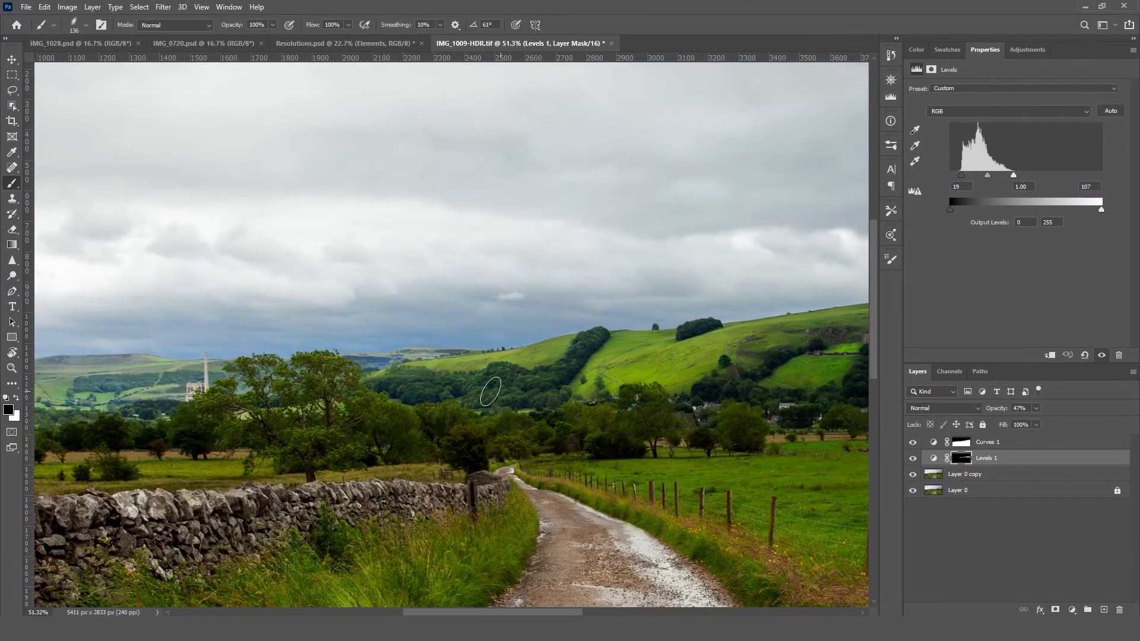
pyautogui.scroll(-3, 428, 399)
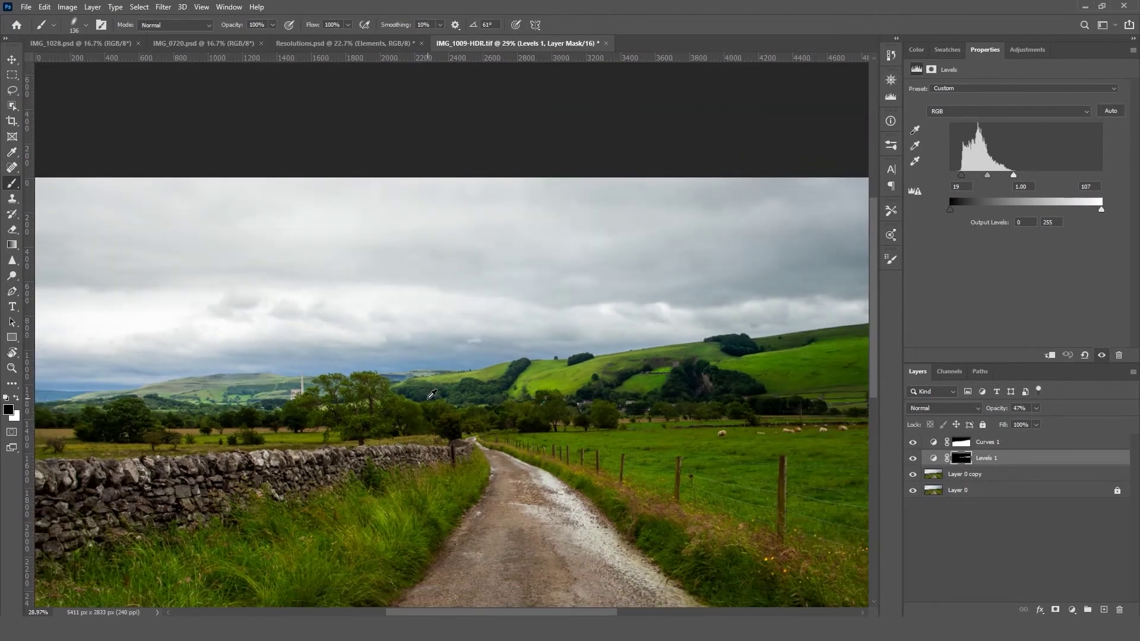
pyautogui.scroll(-1, 430, 397)
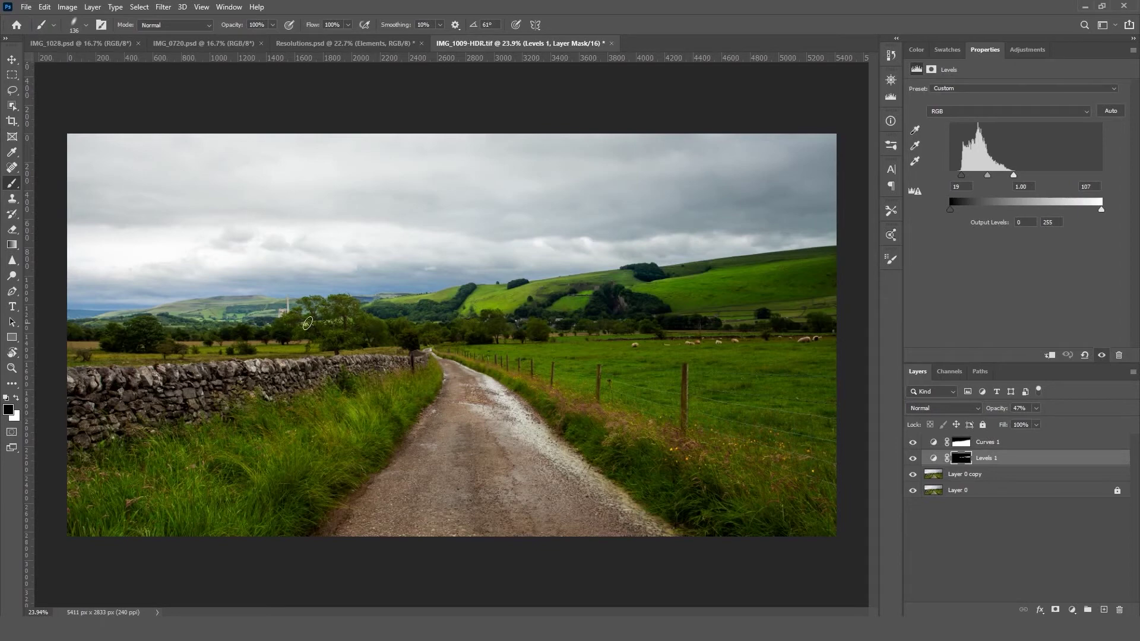
pyautogui.scroll(5, 408, 311)
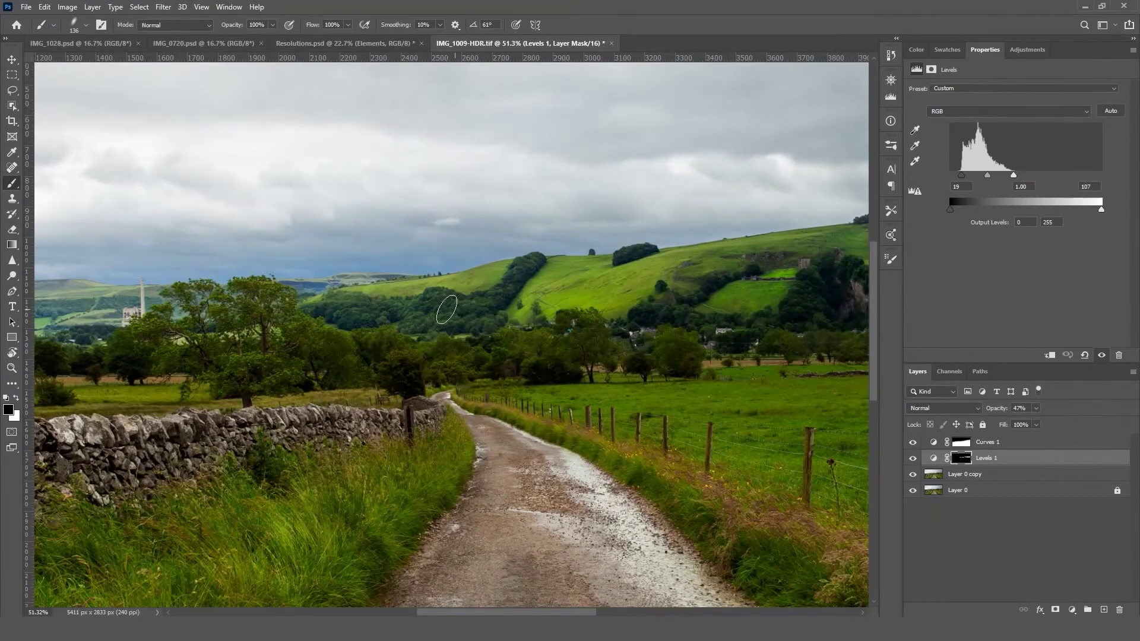
pyautogui.moveTo(410, 319); pyautogui.dragTo(599, 315)
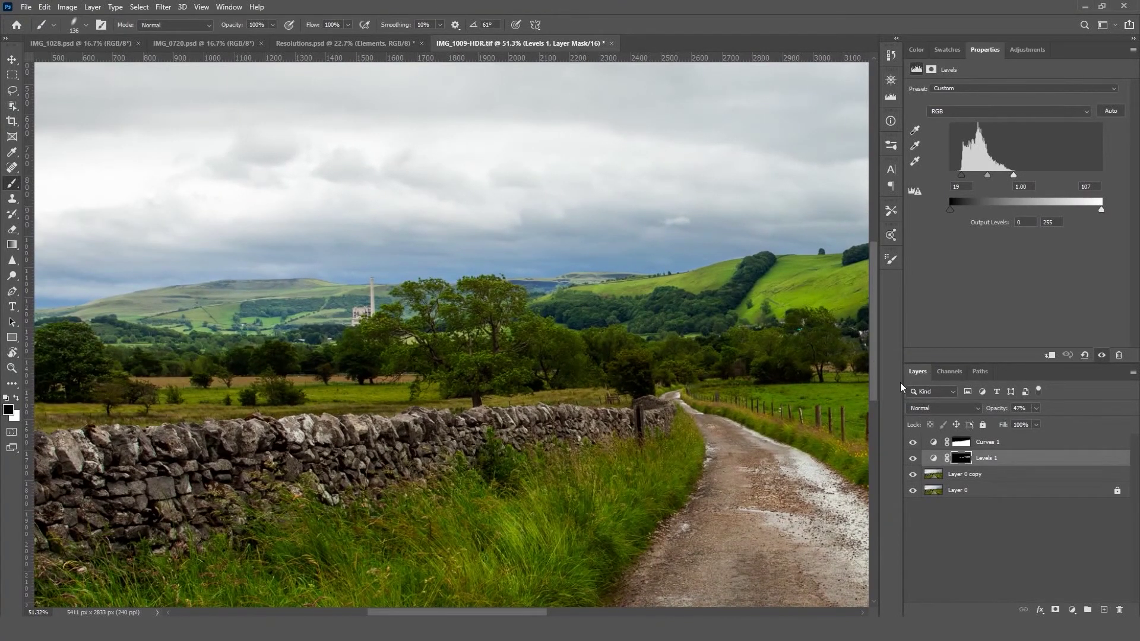
# Step: On Layer 0 copy, switch to the Burn Tool at Shadows, 12% exposure, with a smaller brush
pyautogui.click(968, 474)
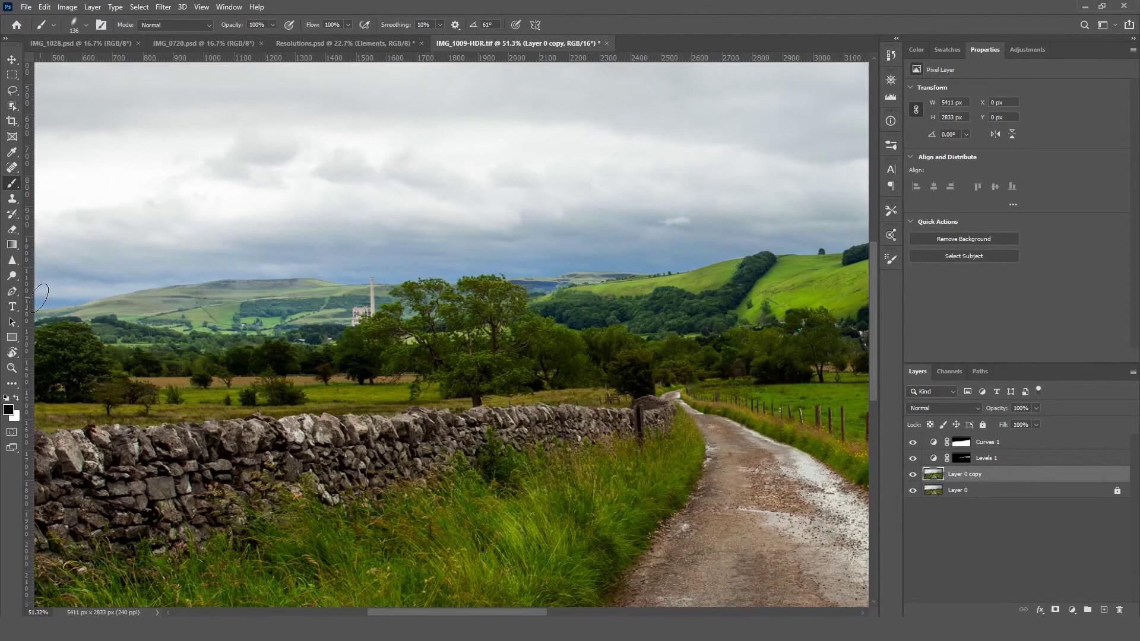
pyautogui.click(13, 275)
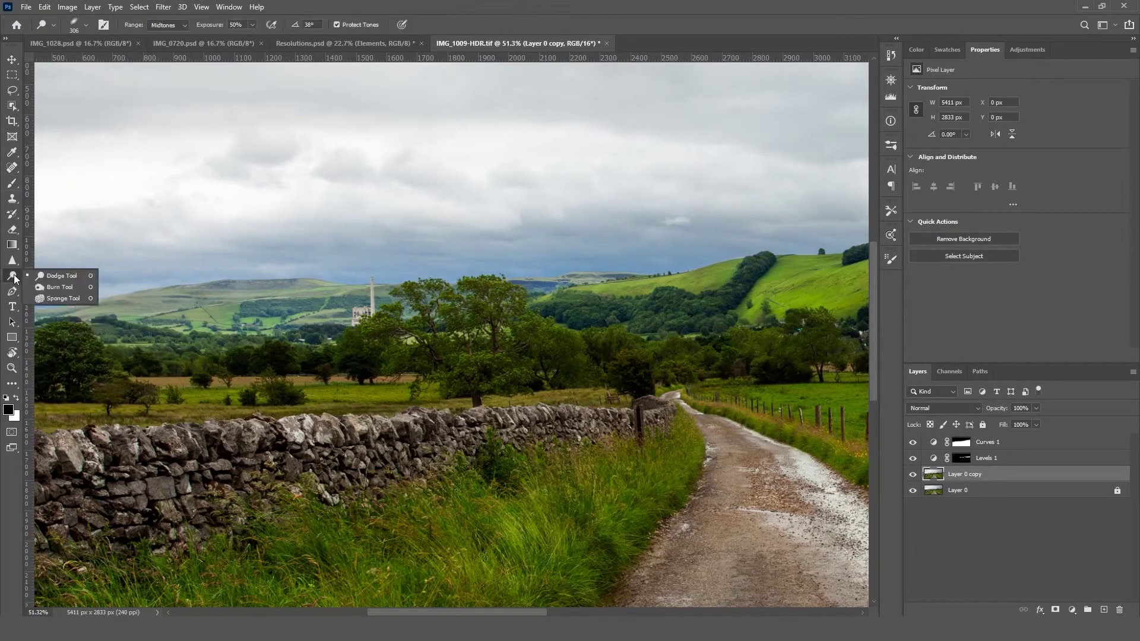
pyautogui.click(62, 288)
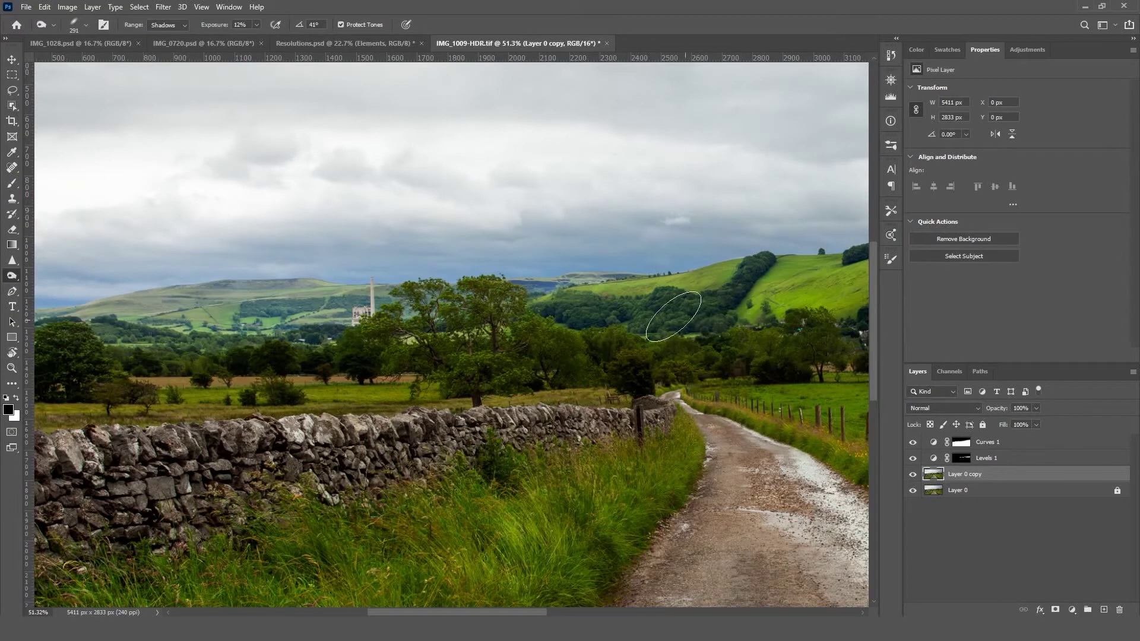
pyautogui.scroll(4, 674, 311)
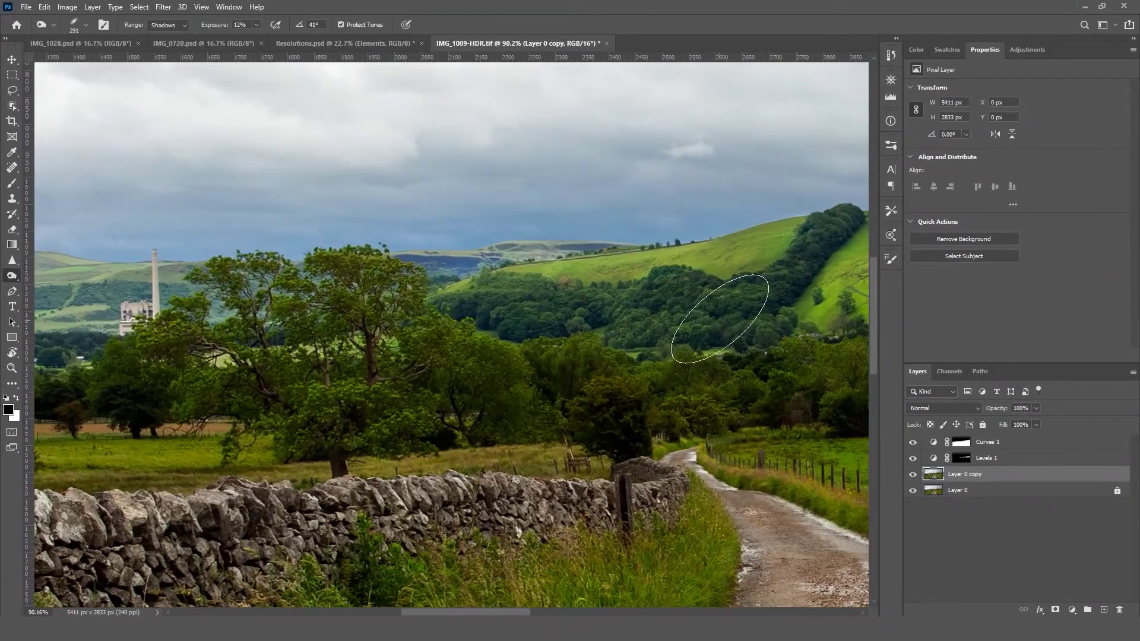
pyautogui.press('[')
pyautogui.press('[')
pyautogui.press('[')
pyautogui.press('[')
pyautogui.press('[')
# Step: Burn the far hillside's tree line, undo one stroke, and shrink the brush to 50 px
pyautogui.moveTo(756, 305); pyautogui.dragTo(571, 326)
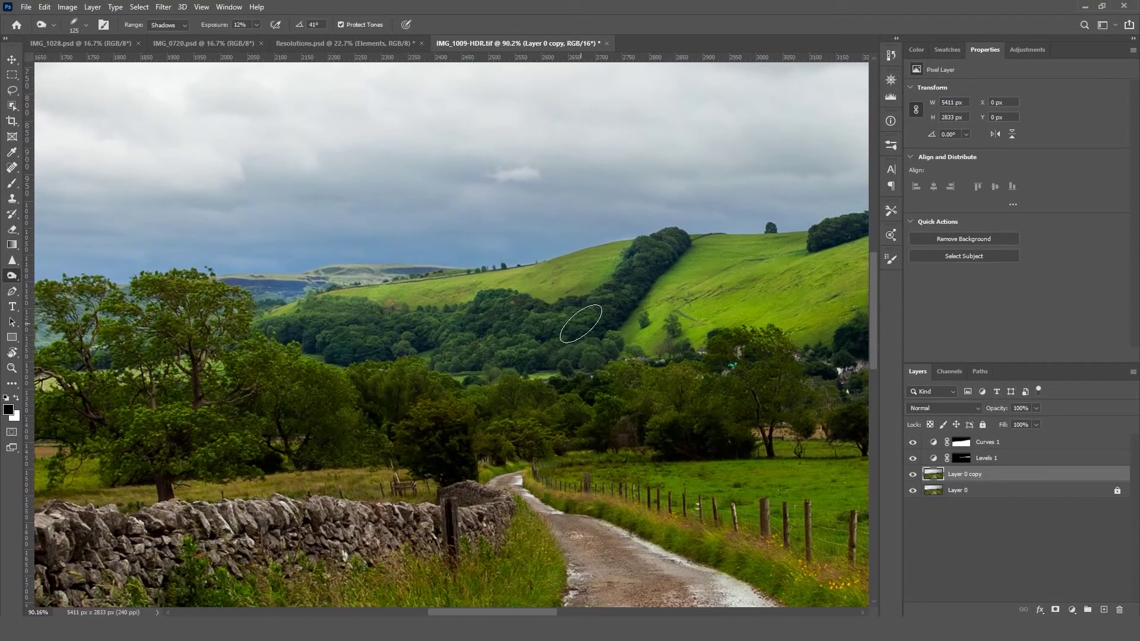
pyautogui.moveTo(581, 323)
pyautogui.mouseDown()
pyautogui.moveTo(606, 273)
pyautogui.moveTo(657, 245)
pyautogui.moveTo(607, 301)
pyautogui.moveTo(652, 264)
pyautogui.moveTo(566, 335)
pyautogui.moveTo(504, 329)
pyautogui.moveTo(533, 323)
pyautogui.moveTo(480, 310)
pyautogui.moveTo(427, 328)
pyautogui.moveTo(291, 324)
pyautogui.moveTo(411, 357)
pyautogui.moveTo(487, 361)
pyautogui.moveTo(530, 359)
pyautogui.moveTo(439, 344)
pyautogui.moveTo(595, 353)
pyautogui.moveTo(590, 323)
pyautogui.moveTo(585, 374)
pyautogui.moveTo(611, 354)
pyautogui.moveTo(675, 255)
pyautogui.moveTo(638, 308)
pyautogui.moveTo(658, 242)
pyautogui.moveTo(566, 332)
pyautogui.moveTo(543, 309)
pyautogui.moveTo(588, 273)
pyautogui.moveTo(511, 297)
pyautogui.moveTo(644, 268)
pyautogui.moveTo(382, 326)
pyautogui.mouseUp()
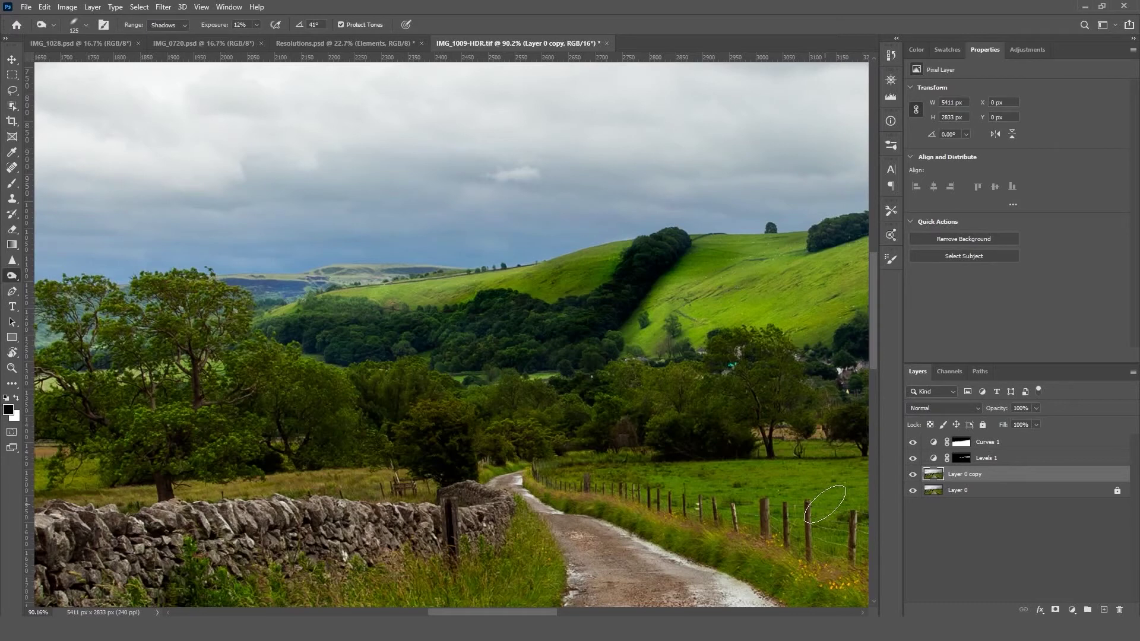
pyautogui.hotkey('ctrl', 'z')
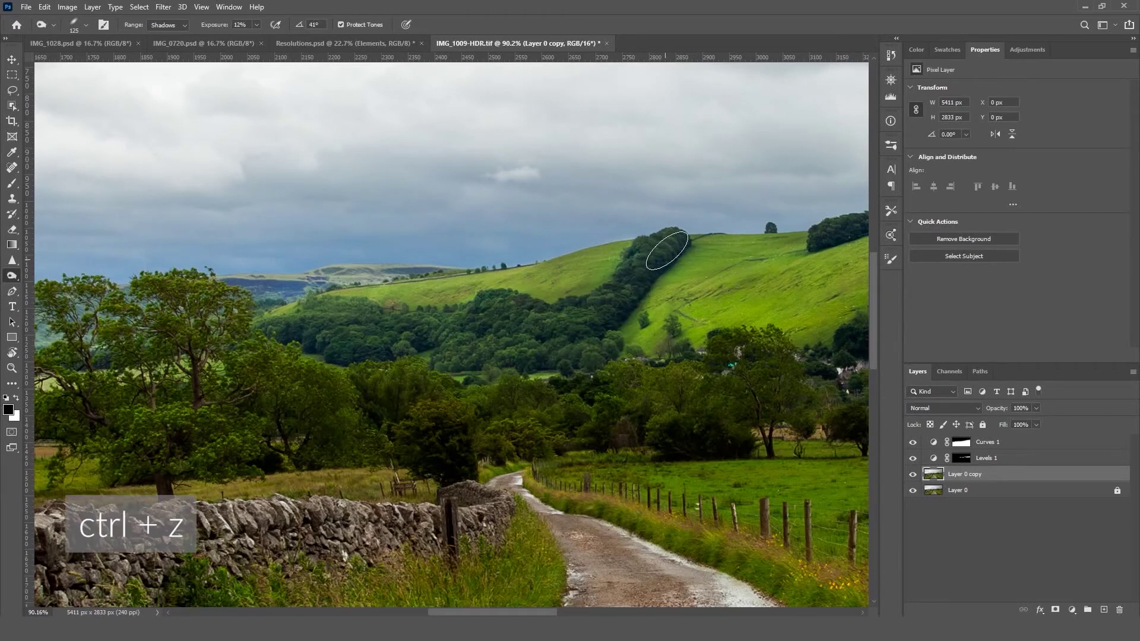
pyautogui.press('[')
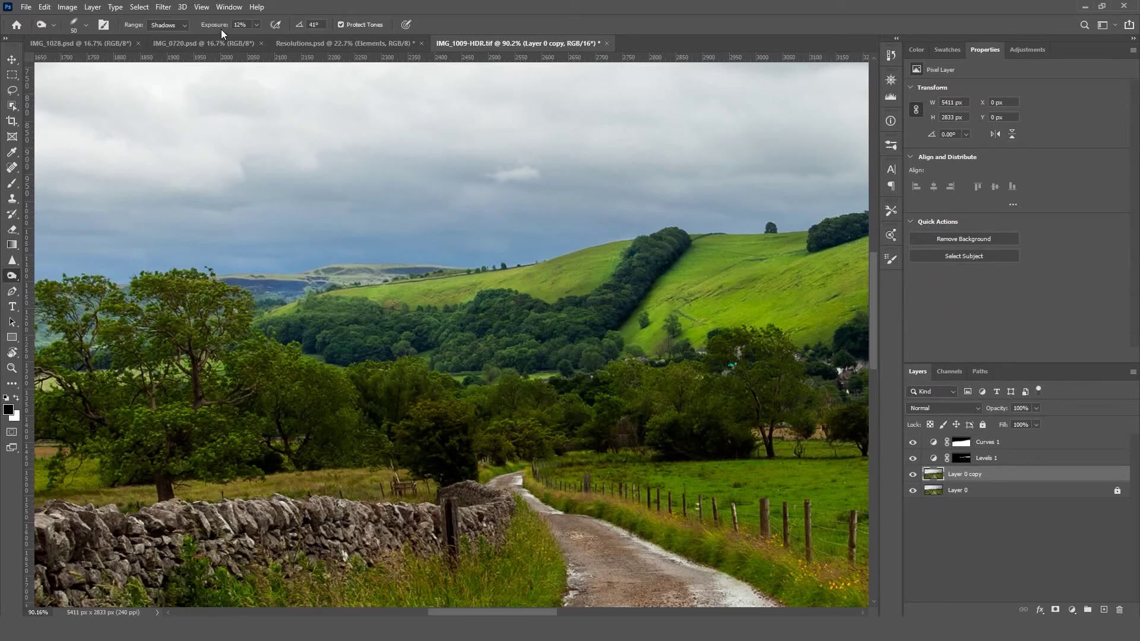
# Step: Set the Burn tool's range to Midtones, keeping 12% exposure
pyautogui.click(180, 26)
pyautogui.click(177, 43)
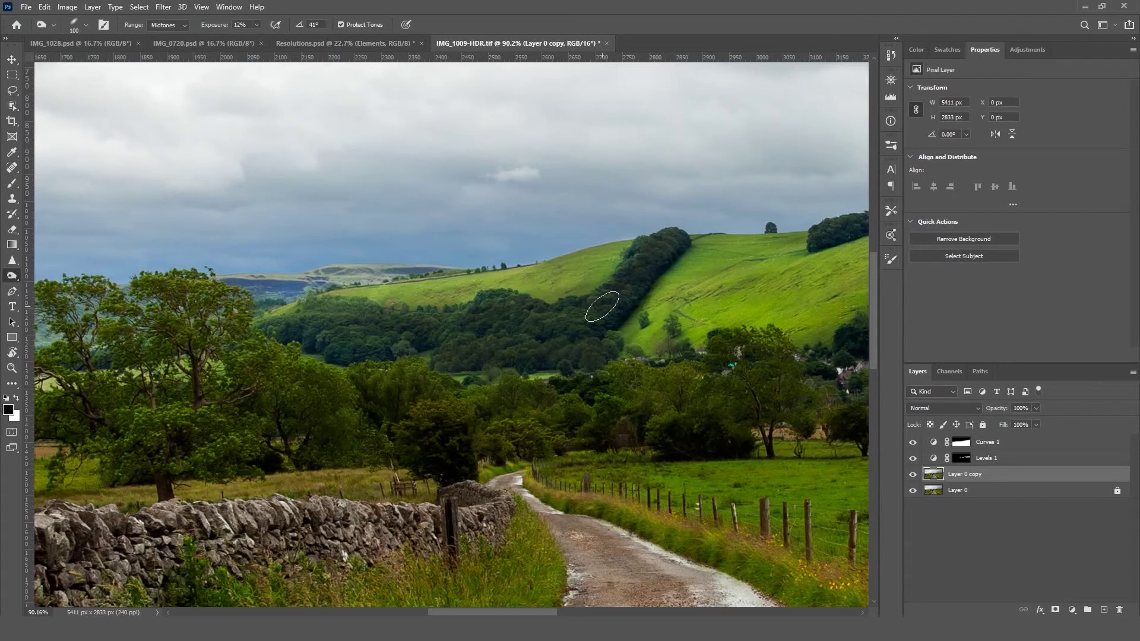
pyautogui.scroll(-5, 602, 307)
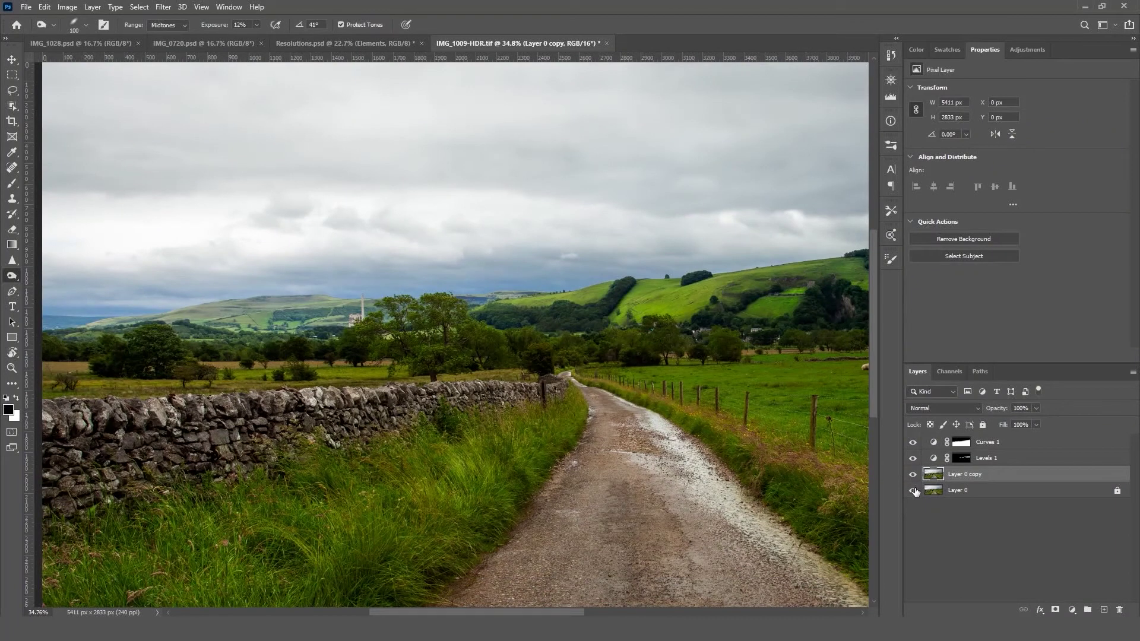
# Step: Compare the edits against the original photo, then recentre the whole landscape
pyautogui.keyDown('alt'); pyautogui.click(913, 492); pyautogui.keyUp('alt')
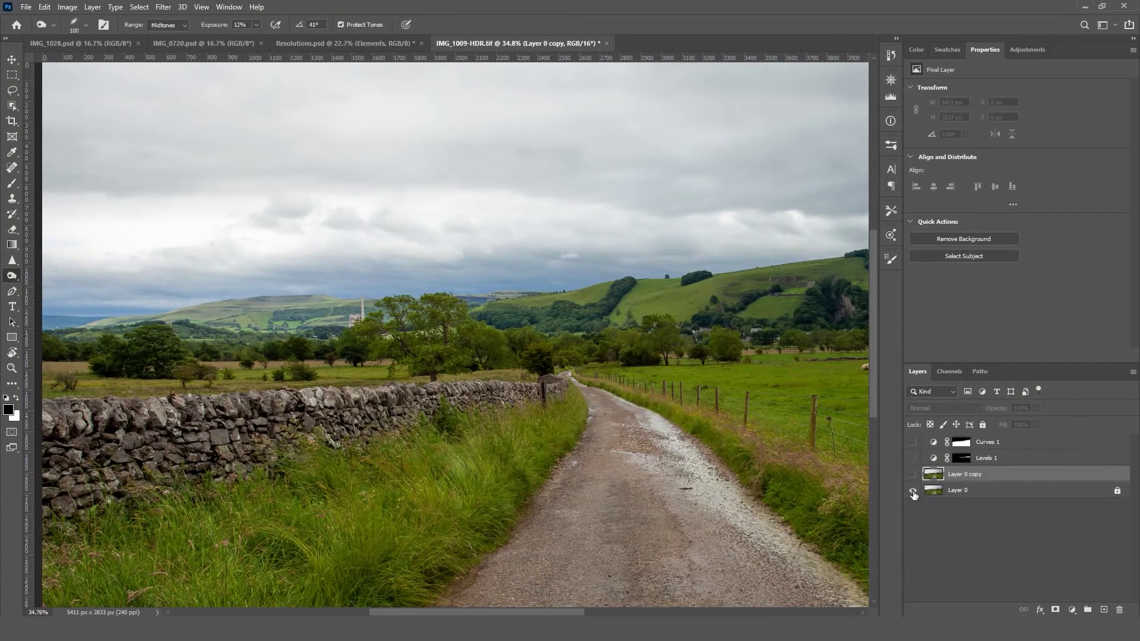
pyautogui.keyDown('alt'); pyautogui.click(913, 491); pyautogui.keyUp('alt')
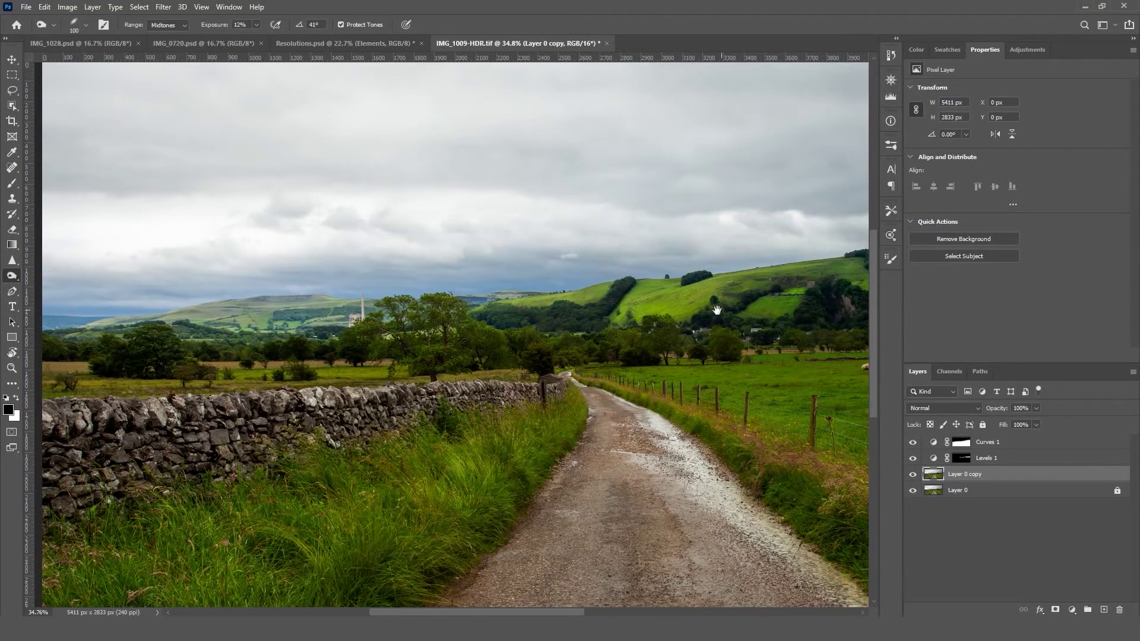
pyautogui.moveTo(717, 309); pyautogui.dragTo(726, 352)
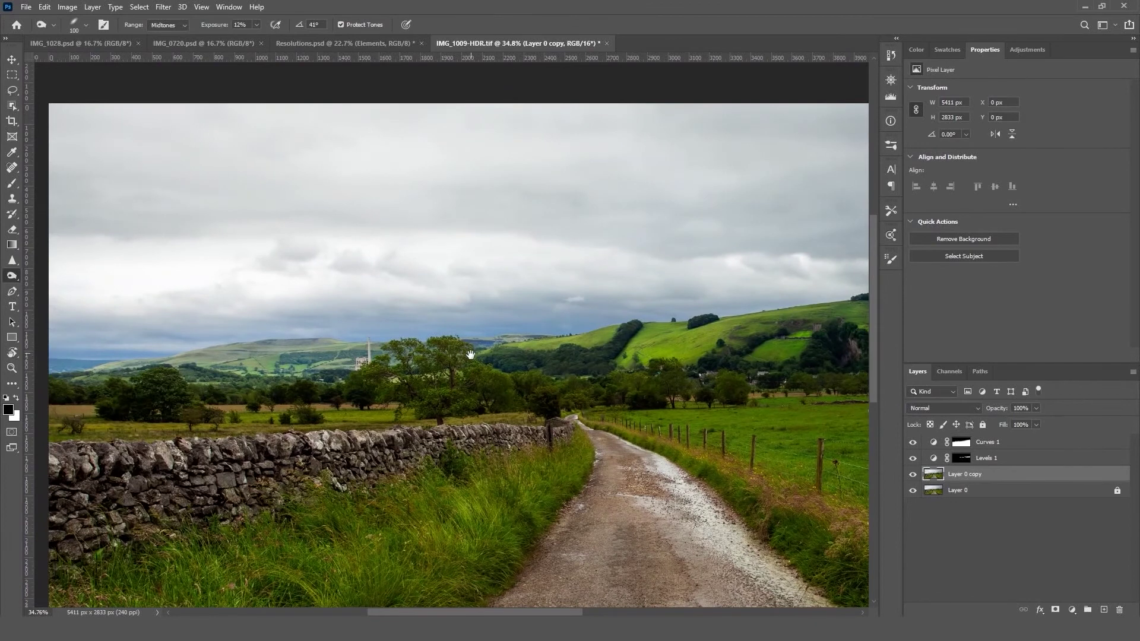
pyautogui.moveTo(444, 363); pyautogui.dragTo(539, 363)
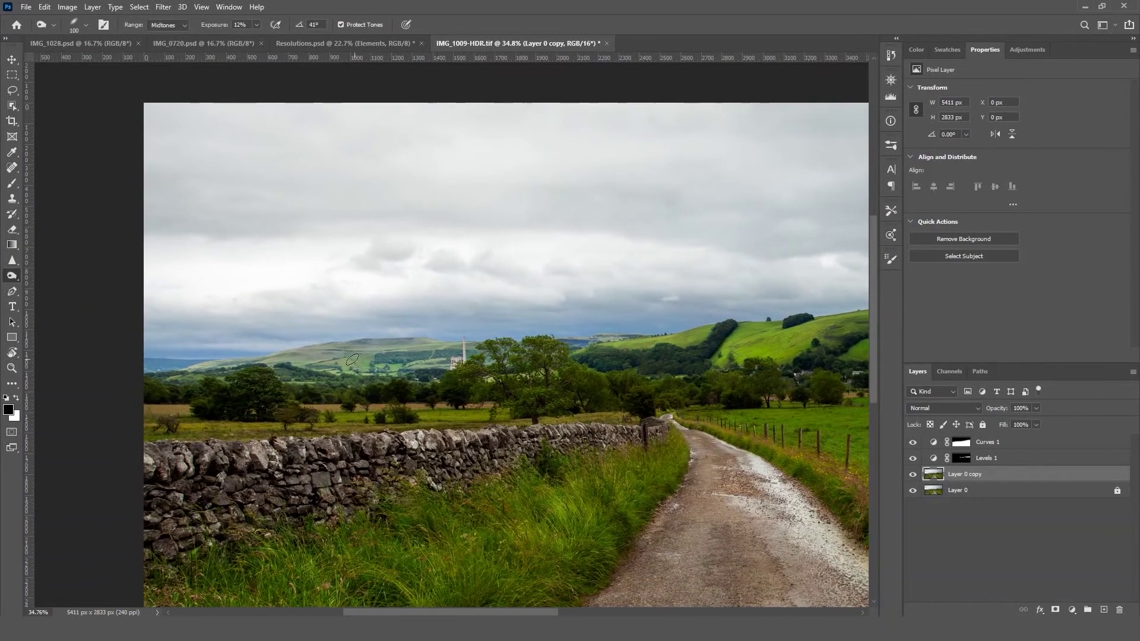
# Step: With a 45 px burn brush, darken the middle treeline and the hedge line across the fields
pyautogui.scroll(5, 352, 359)
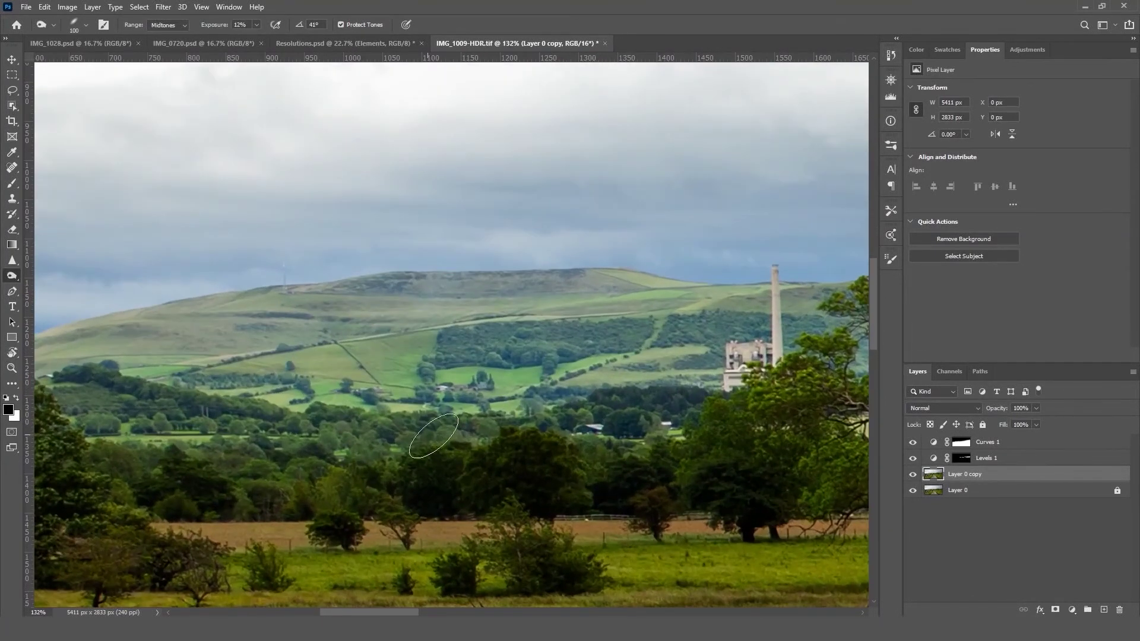
pyautogui.moveTo(522, 445); pyautogui.dragTo(634, 415)
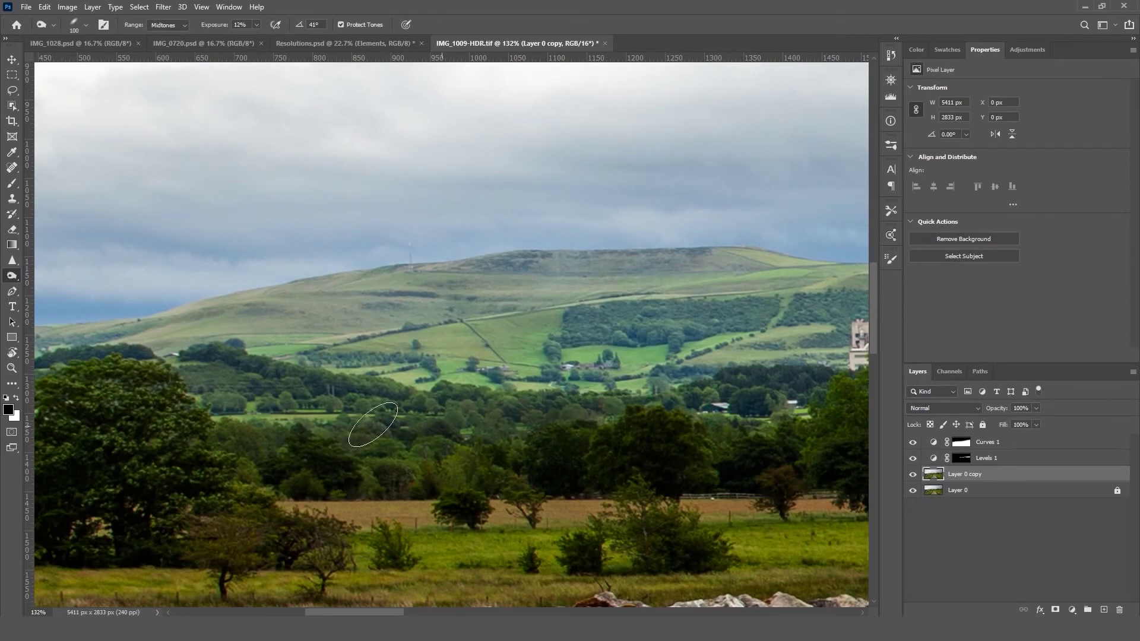
pyautogui.moveTo(674, 420); pyautogui.dragTo(446, 437)
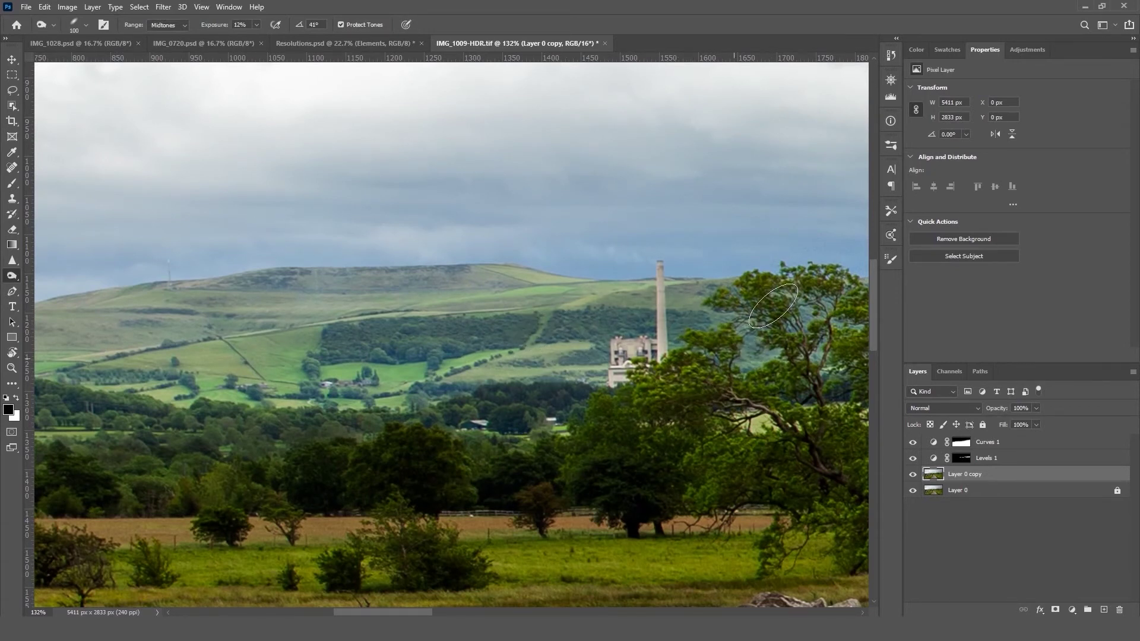
pyautogui.hscroll(5, 631, 415)
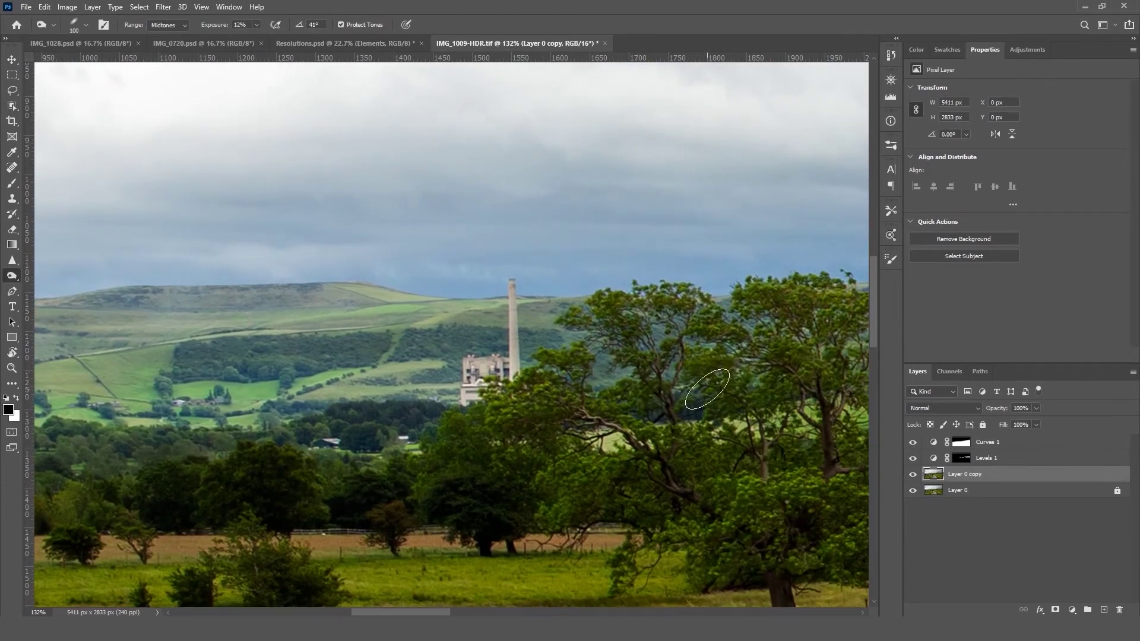
pyautogui.scroll(-3, 706, 386)
pyautogui.scroll(5, 345, 338)
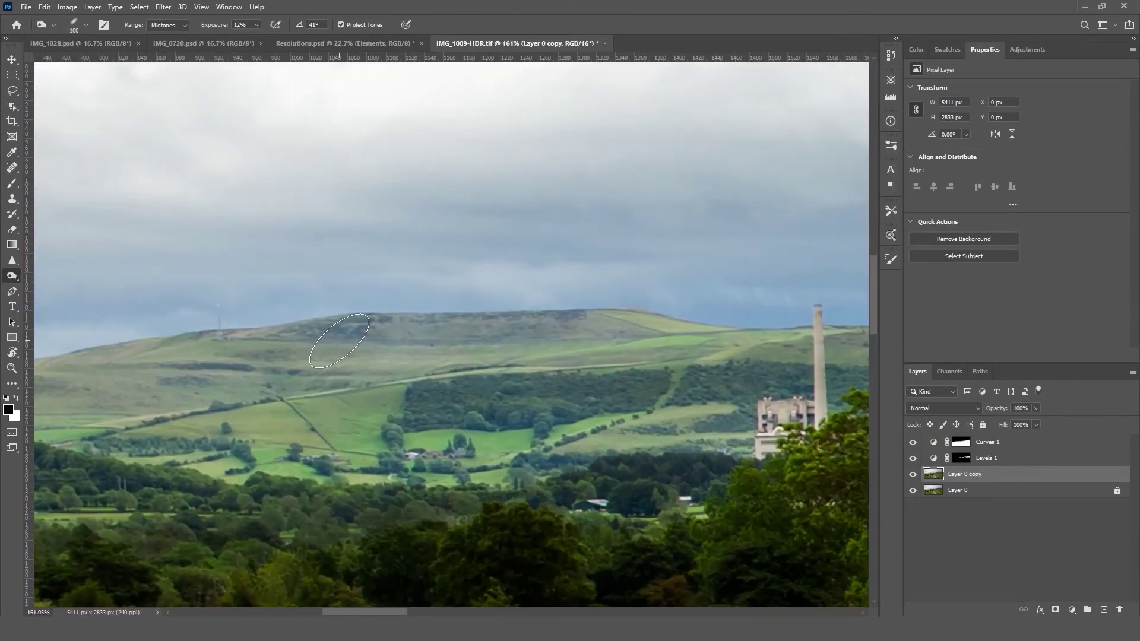
pyautogui.hscroll(-5, 451, 427)
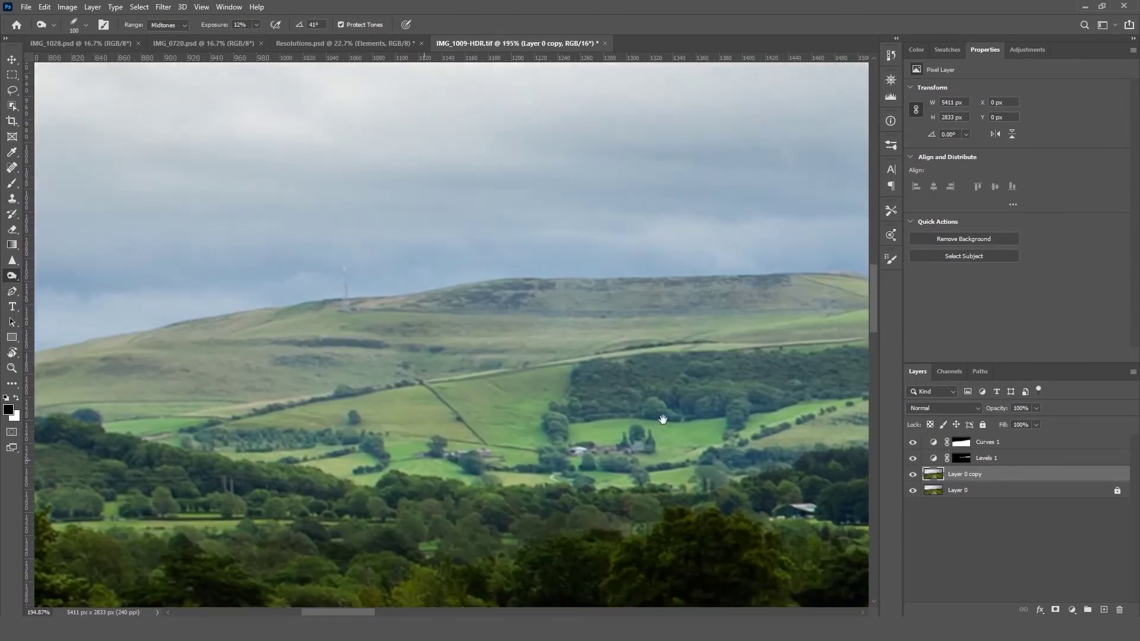
pyautogui.press('[')
pyautogui.press('[')
pyautogui.press('[')
pyautogui.press('[')
pyautogui.press('[')
pyautogui.press('[')
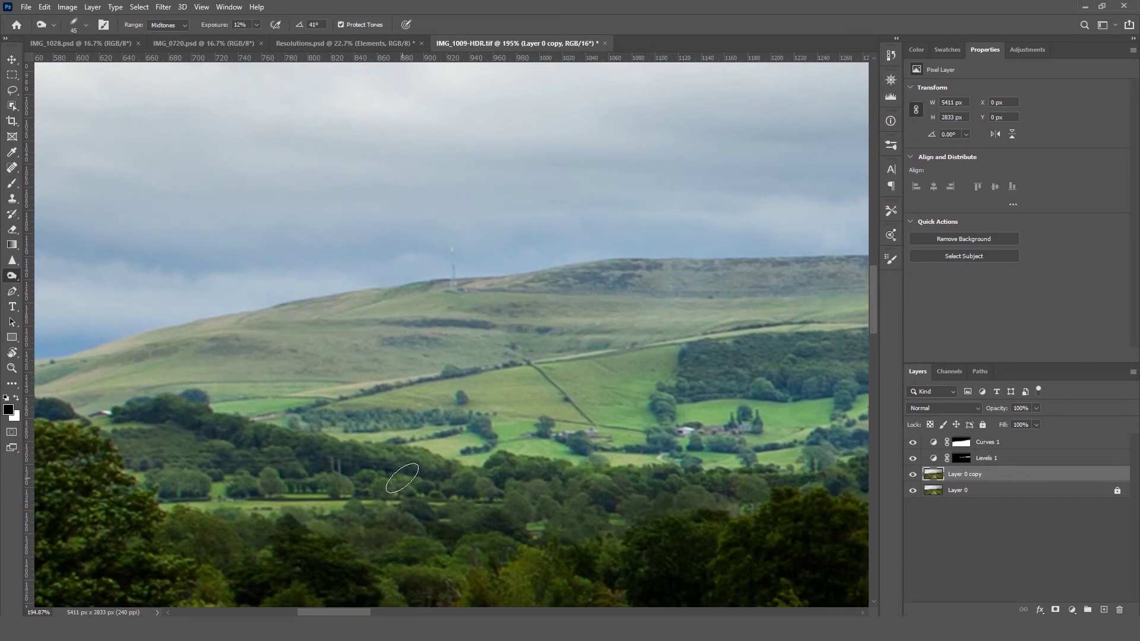
pyautogui.moveTo(317, 414); pyautogui.dragTo(434, 425)
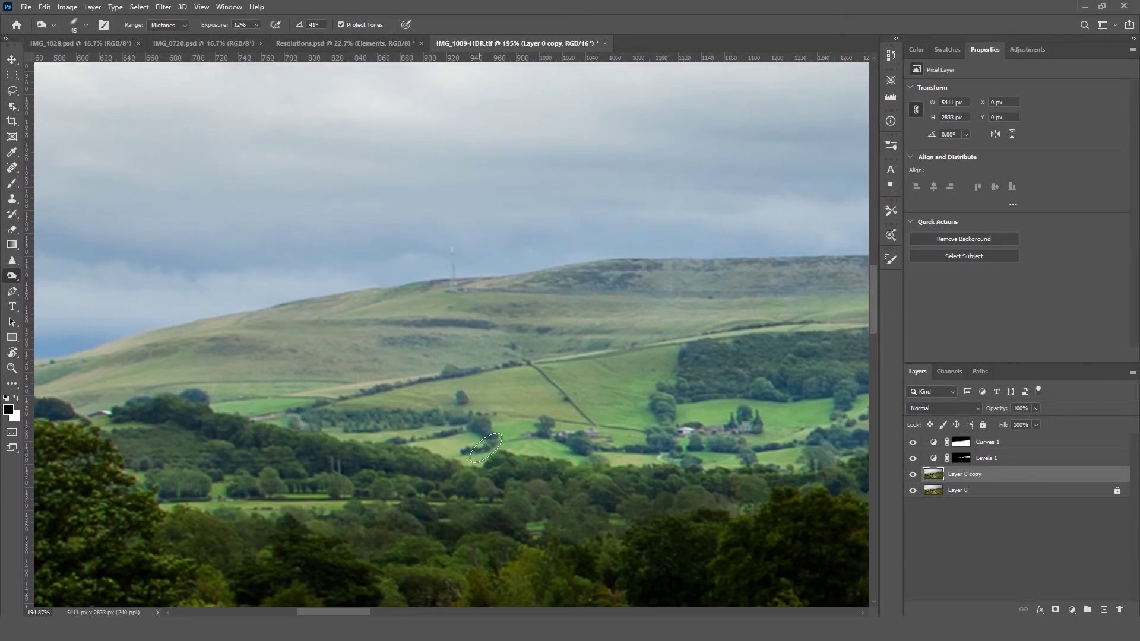
pyautogui.moveTo(375, 389); pyautogui.dragTo(576, 360)
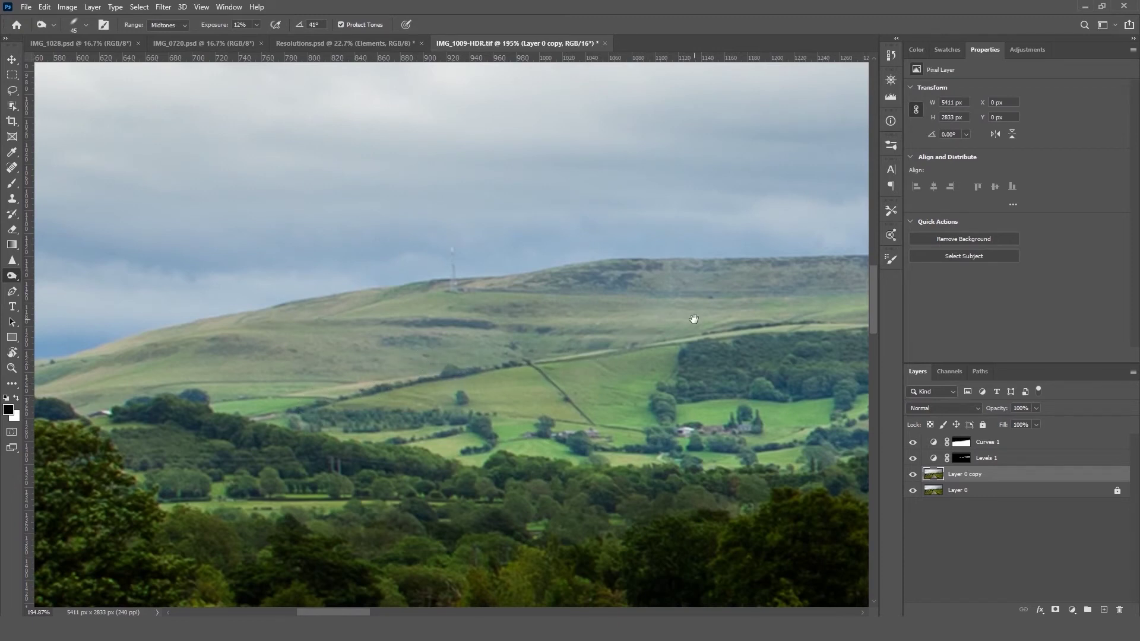
# Step: Burn along the hilltop ridge, including its left stretch
pyautogui.moveTo(694, 320); pyautogui.dragTo(451, 292)
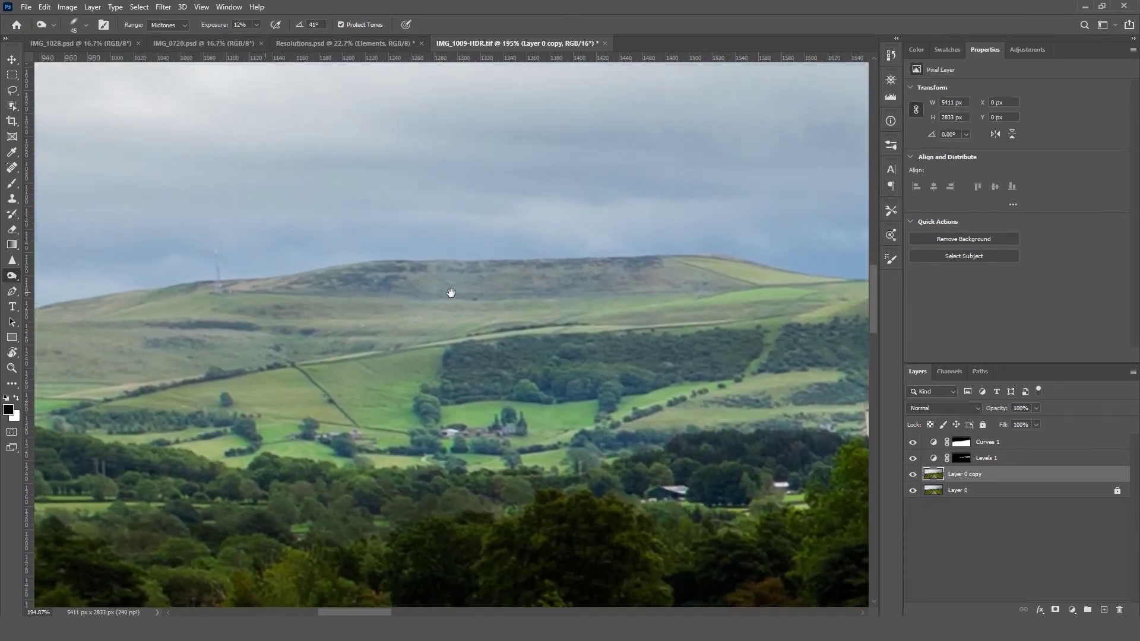
pyautogui.moveTo(689, 275)
pyautogui.mouseDown()
pyautogui.moveTo(349, 280)
pyautogui.moveTo(536, 271)
pyautogui.mouseUp()
pyautogui.moveTo(694, 255)
pyautogui.mouseDown()
pyautogui.moveTo(724, 276)
pyautogui.moveTo(648, 265)
pyautogui.mouseUp()
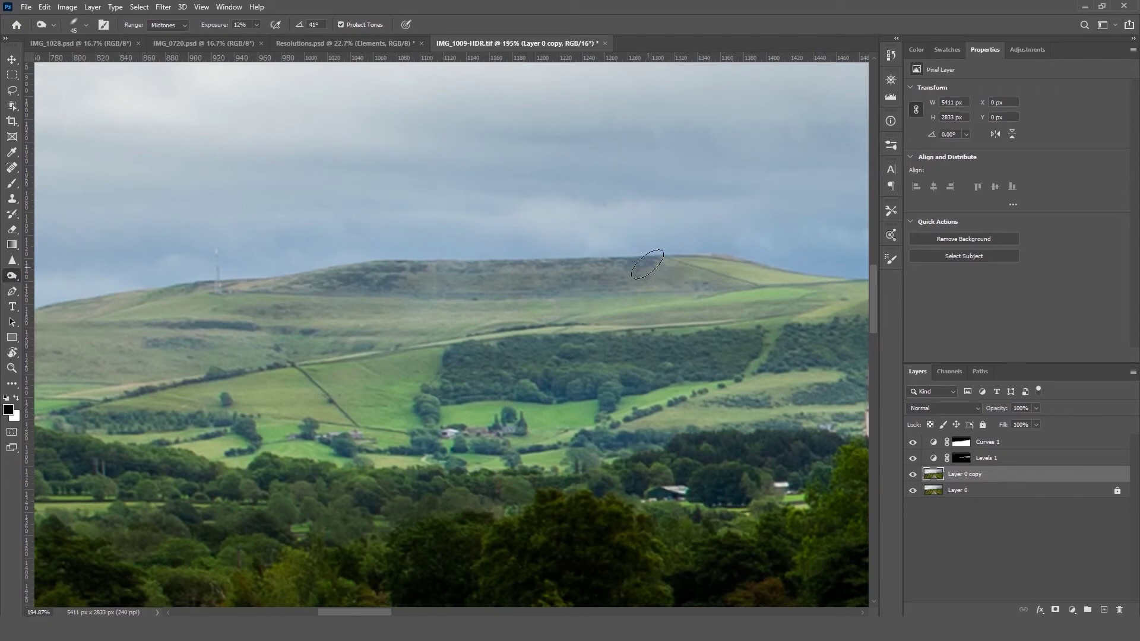
pyautogui.moveTo(738, 281); pyautogui.dragTo(614, 283)
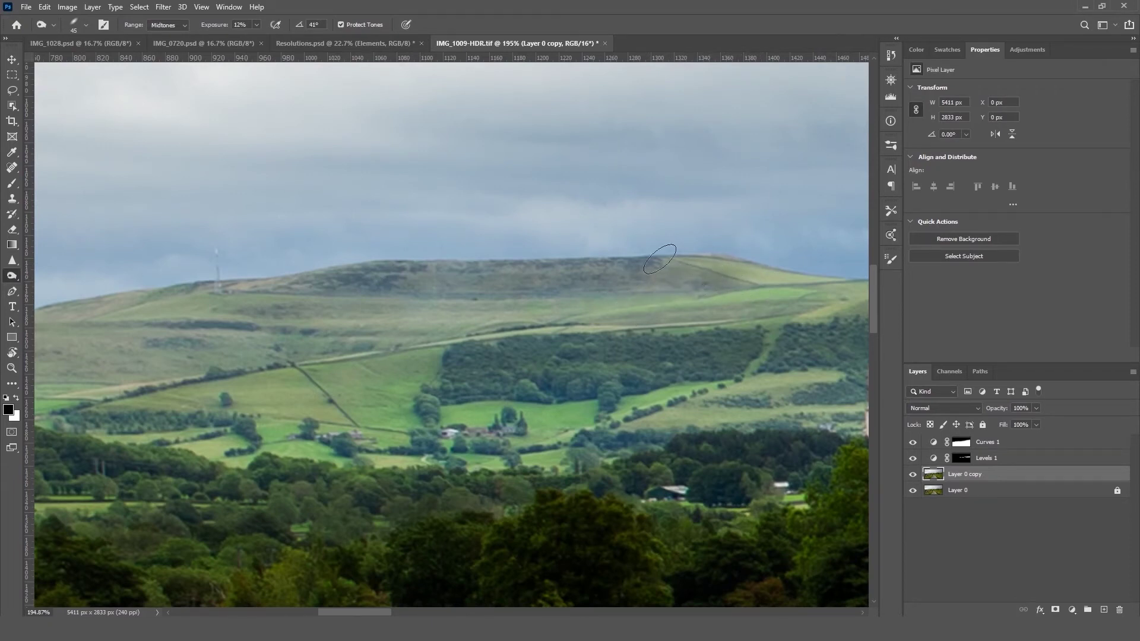
pyautogui.scroll(-10, 659, 259)
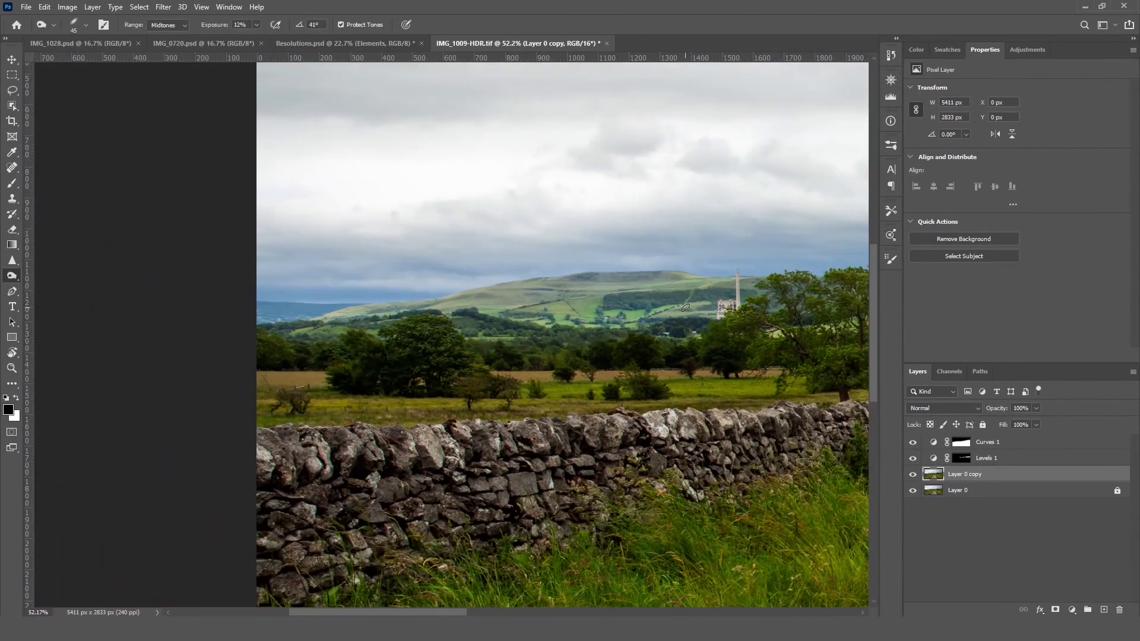
pyautogui.scroll(-4, 677, 310)
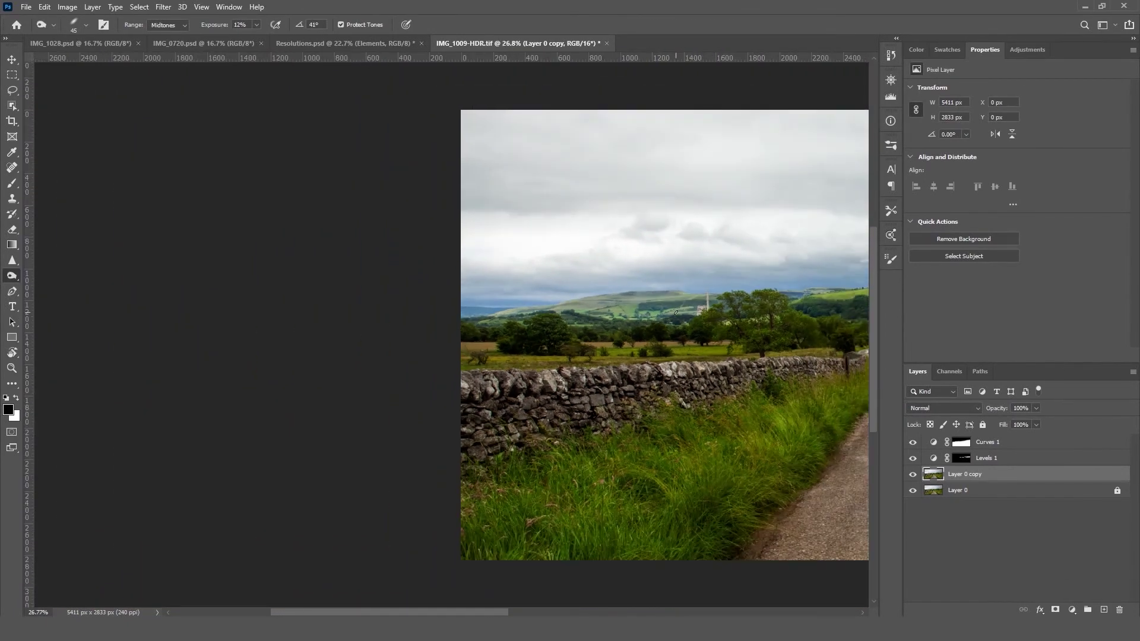
pyautogui.scroll(-1, 677, 318)
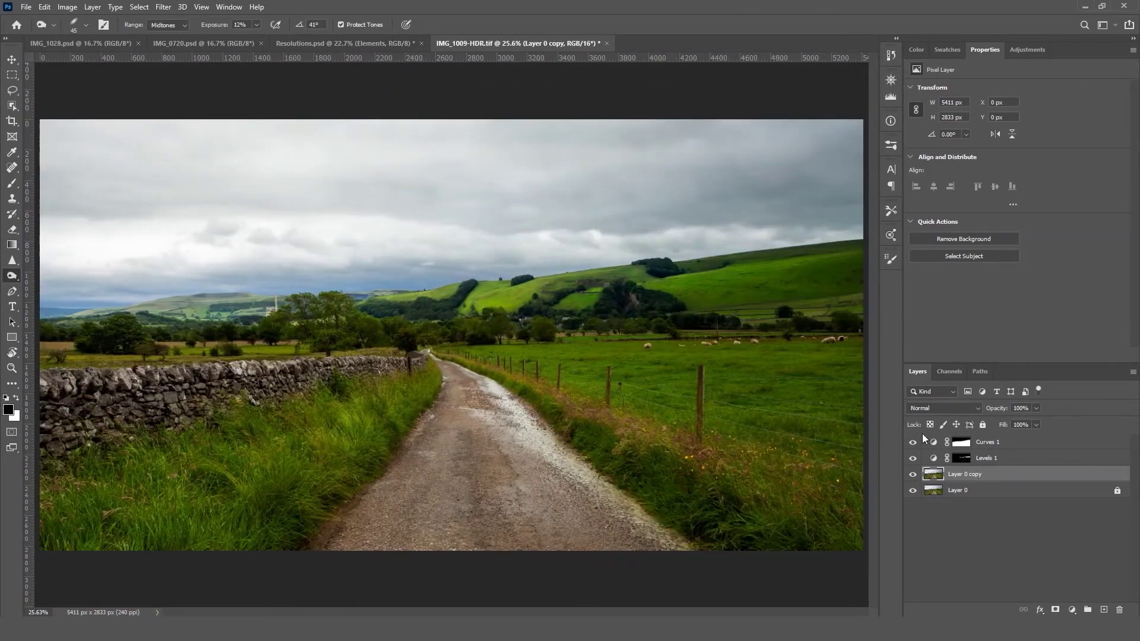
pyautogui.keyDown('alt'); pyautogui.click(914, 495); pyautogui.keyUp('alt')
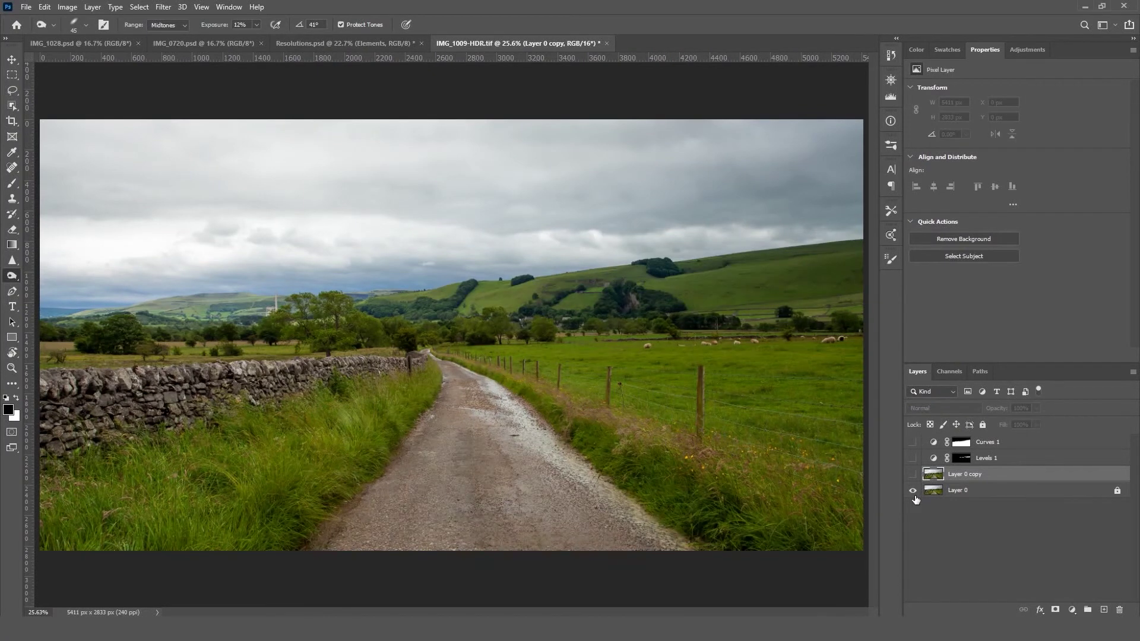
pyautogui.keyDown('alt'); pyautogui.click(915, 497); pyautogui.keyUp('alt')
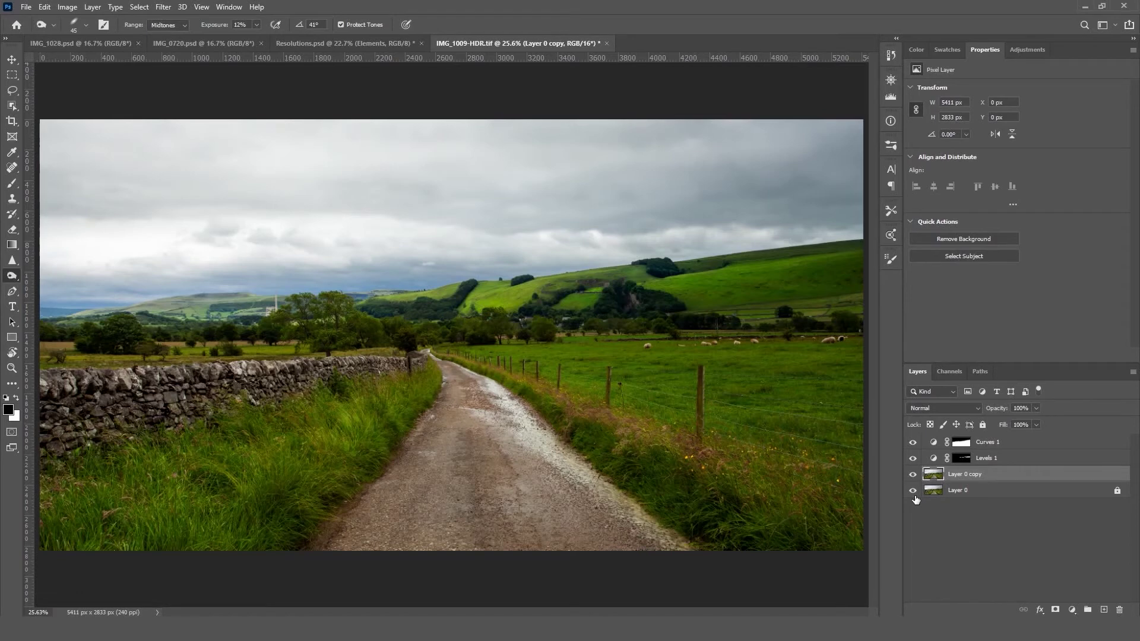
pyautogui.keyDown('alt'); pyautogui.click(914, 496); pyautogui.keyUp('alt')
pyautogui.keyDown('alt'); pyautogui.click(914, 496); pyautogui.keyUp('alt')
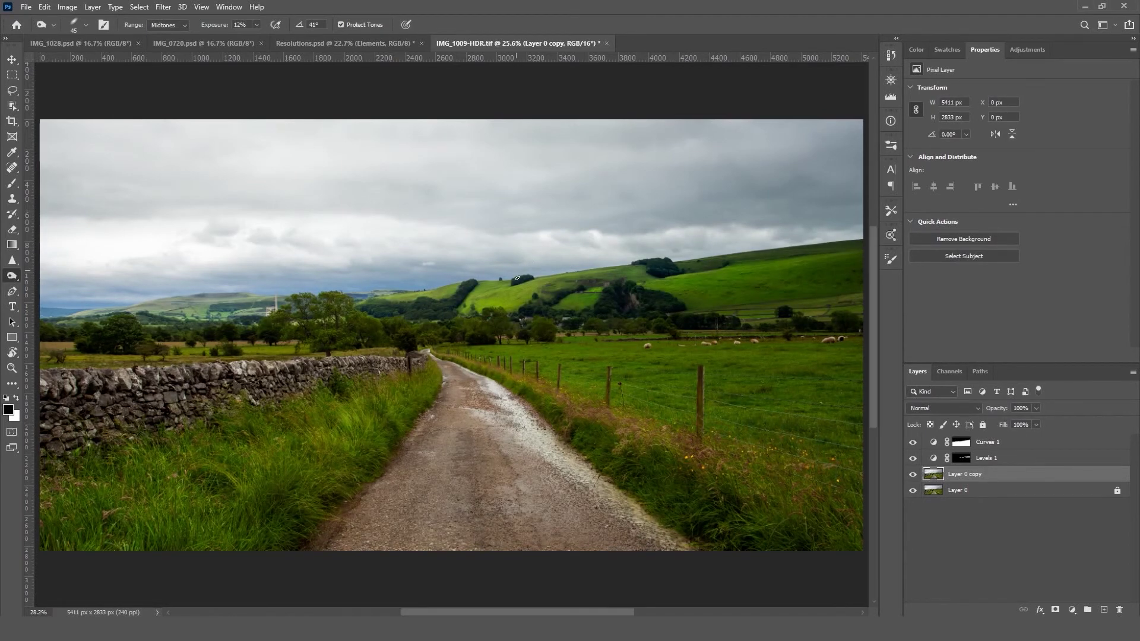
pyautogui.scroll(10, 529, 282)
pyautogui.scroll(2, 529, 282)
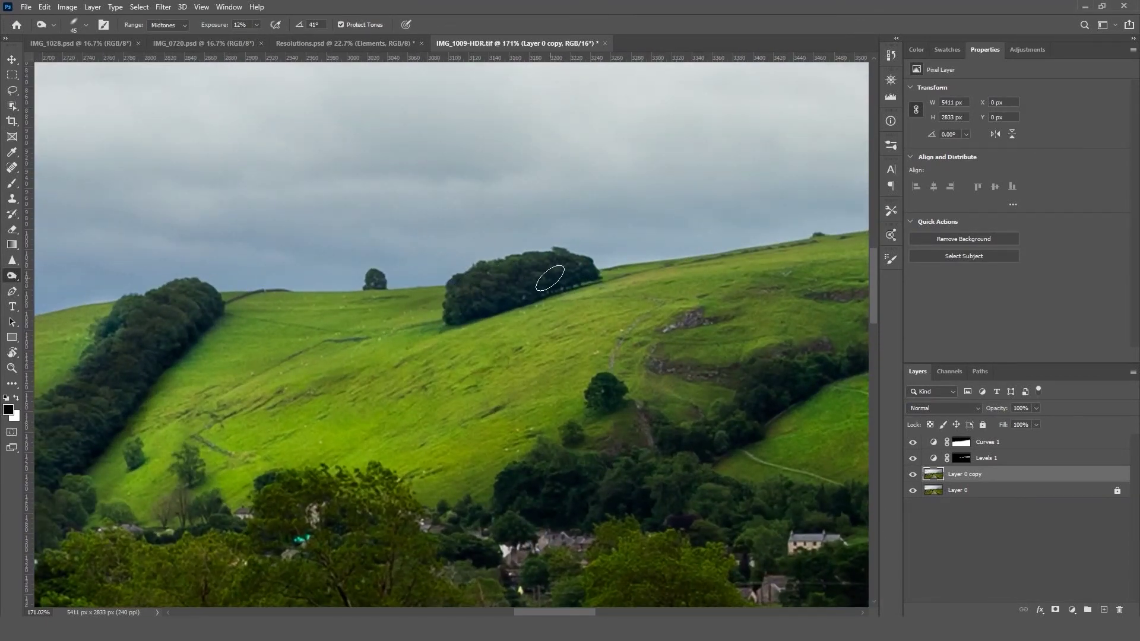
pyautogui.moveTo(619, 268); pyautogui.dragTo(300, 377)
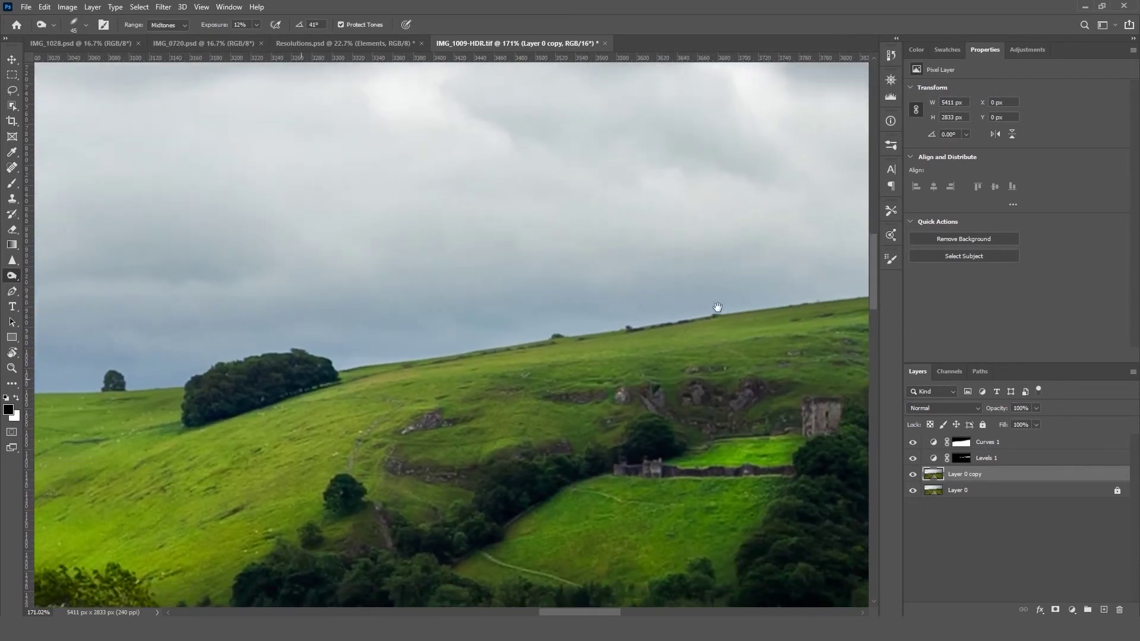
pyautogui.moveTo(718, 323); pyautogui.dragTo(331, 321)
pyautogui.moveTo(867, 289)
pyautogui.mouseDown()
pyautogui.moveTo(534, 296)
pyautogui.moveTo(513, 321)
pyautogui.mouseUp()
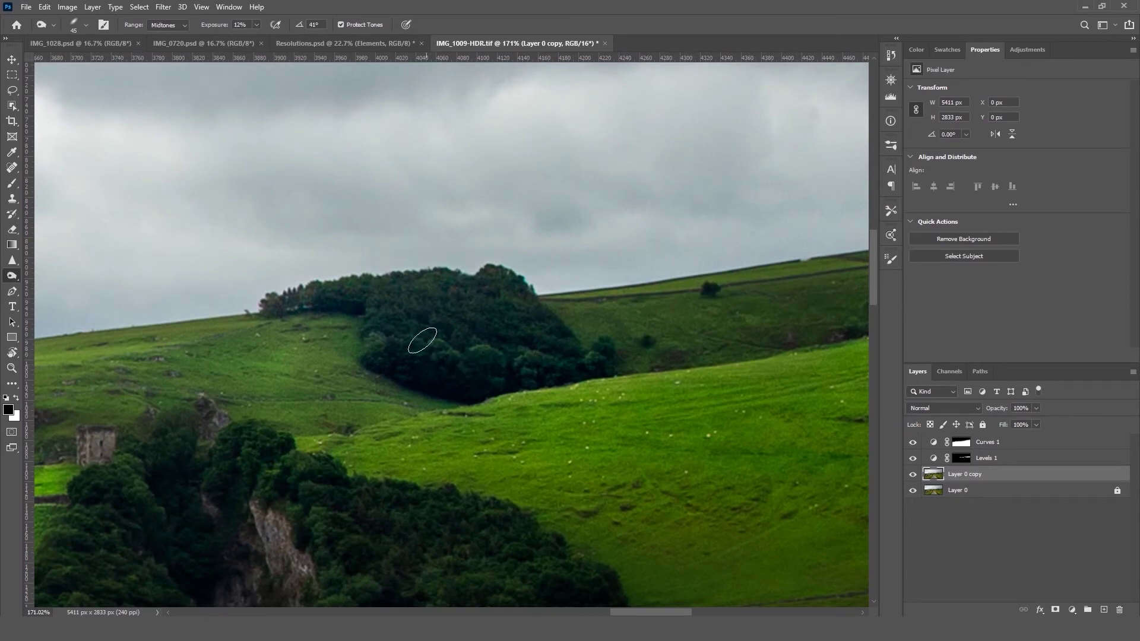
pyautogui.moveTo(377, 391); pyautogui.dragTo(487, 178)
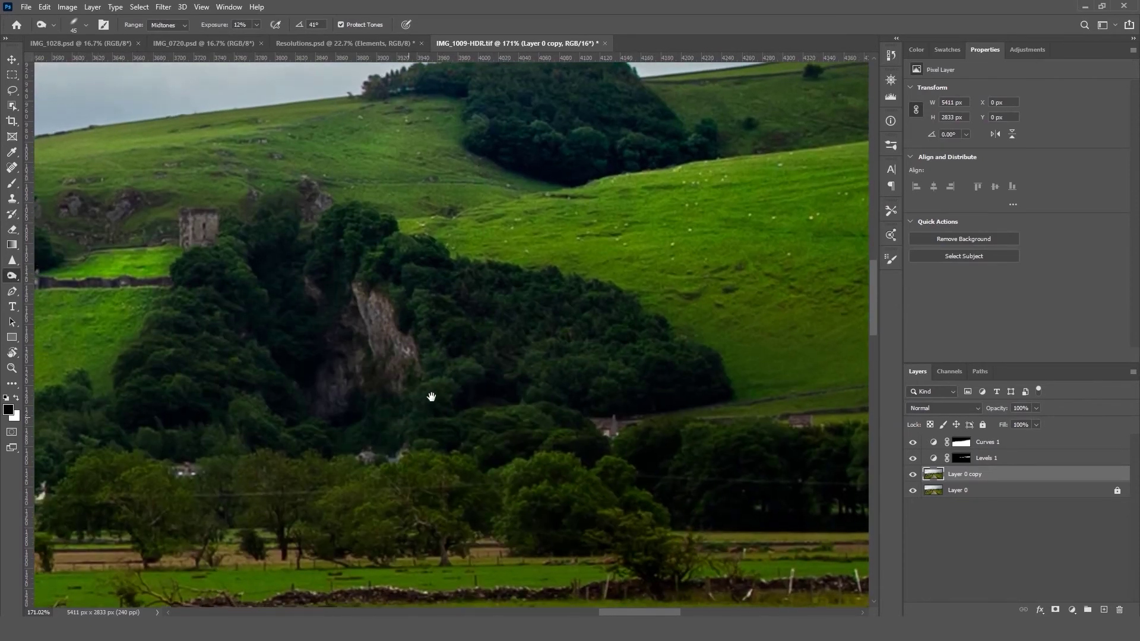
pyautogui.moveTo(433, 397); pyautogui.dragTo(559, 392)
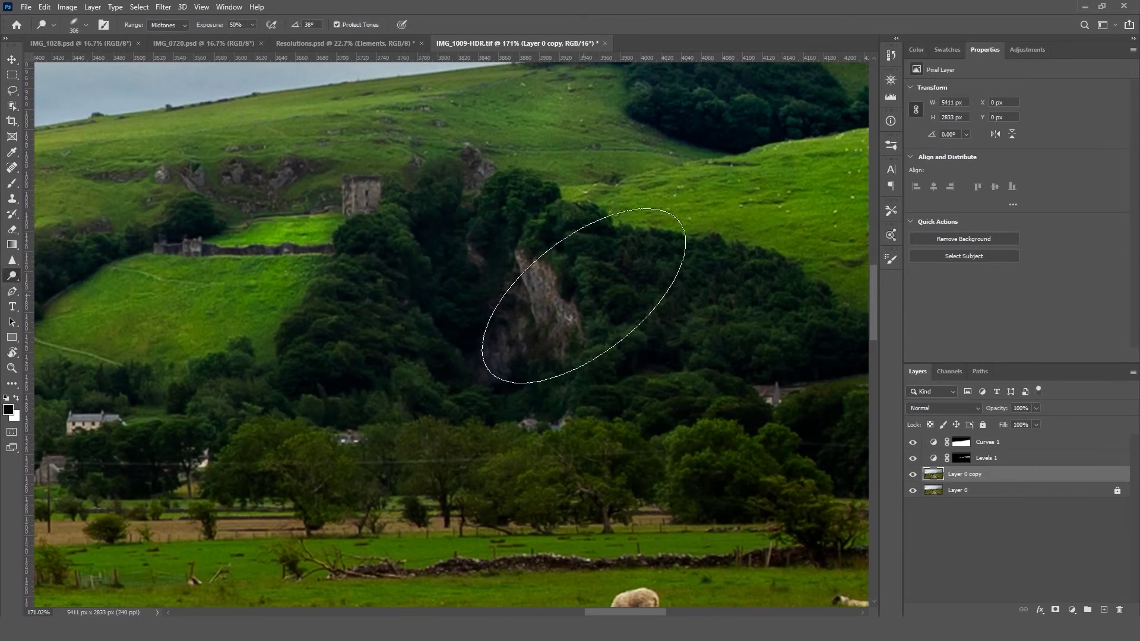
# Step: Dodge the limestone cliff, then with a smaller brush the castle's left wall and wall stones
pyautogui.moveTo(533, 274); pyautogui.dragTo(547, 331)
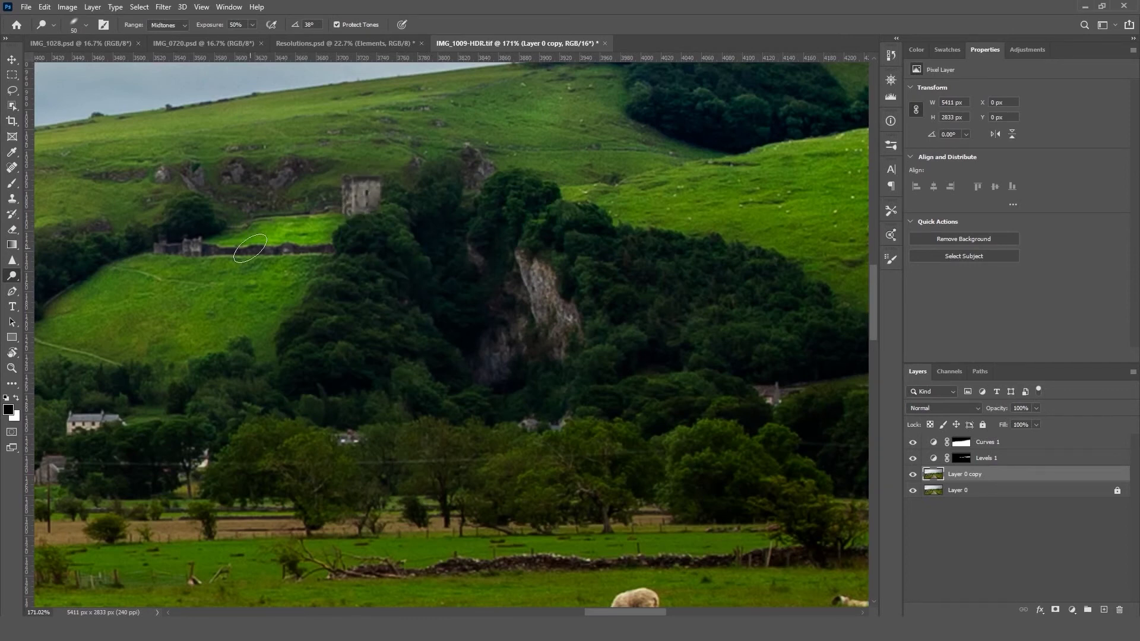
pyautogui.scroll(2, 183, 230)
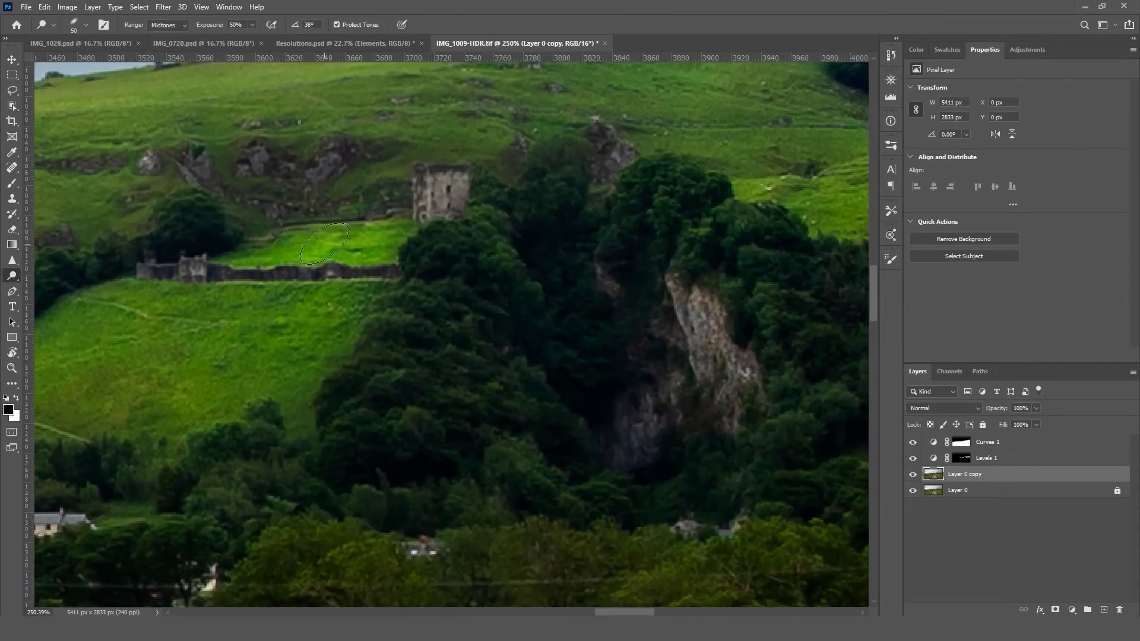
pyautogui.press('[')
pyautogui.press('[')
pyautogui.press('[')
pyautogui.moveTo(426, 177)
pyautogui.mouseDown()
pyautogui.moveTo(416, 209)
pyautogui.moveTo(449, 211)
pyautogui.mouseUp()
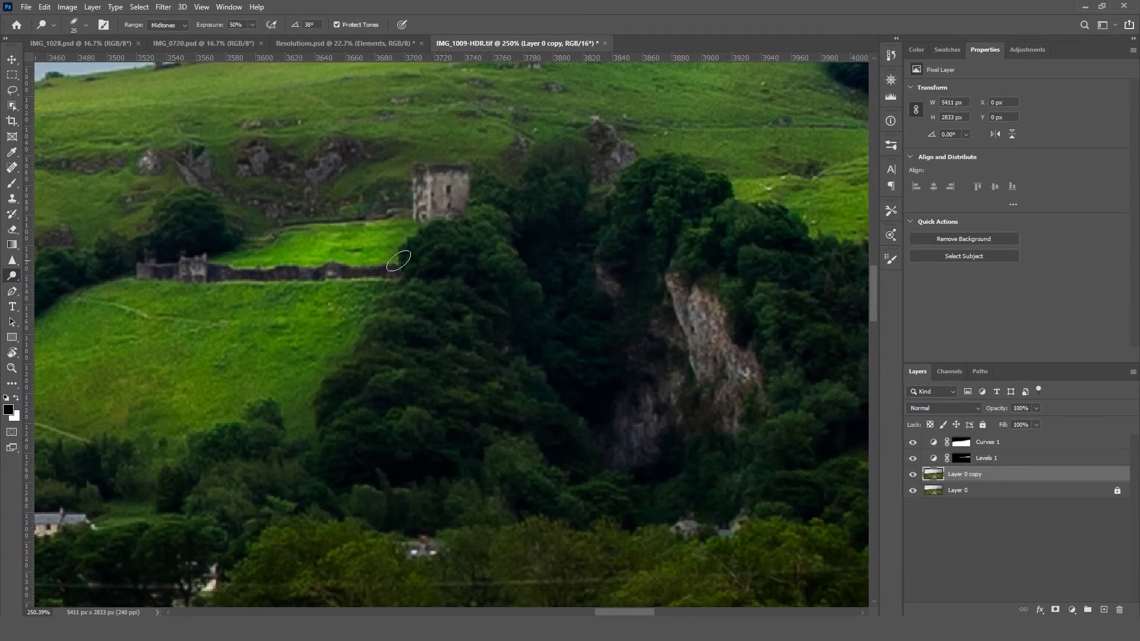
pyautogui.moveTo(165, 271); pyautogui.dragTo(408, 270)
pyautogui.scroll(-6, 485, 249)
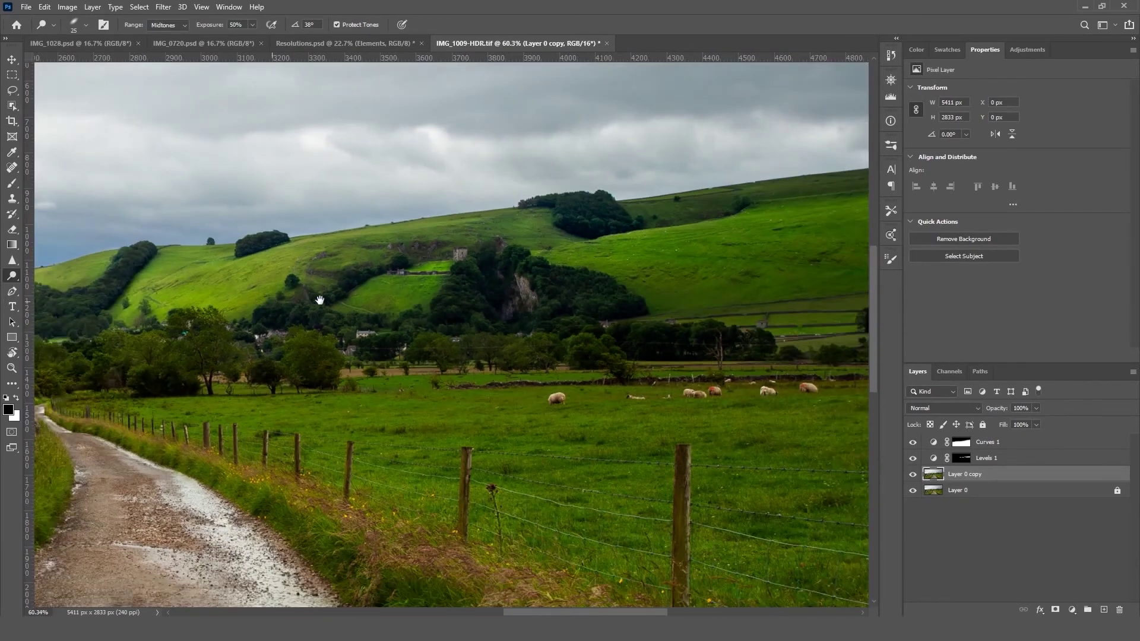
pyautogui.moveTo(320, 300); pyautogui.dragTo(573, 300)
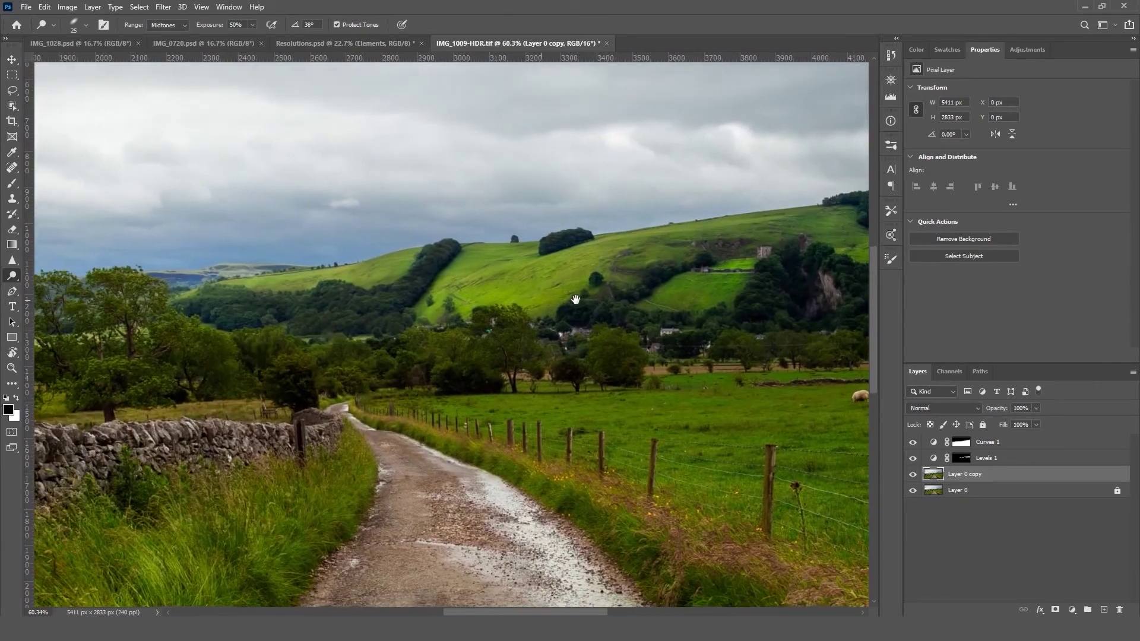
pyautogui.scroll(5, 542, 342)
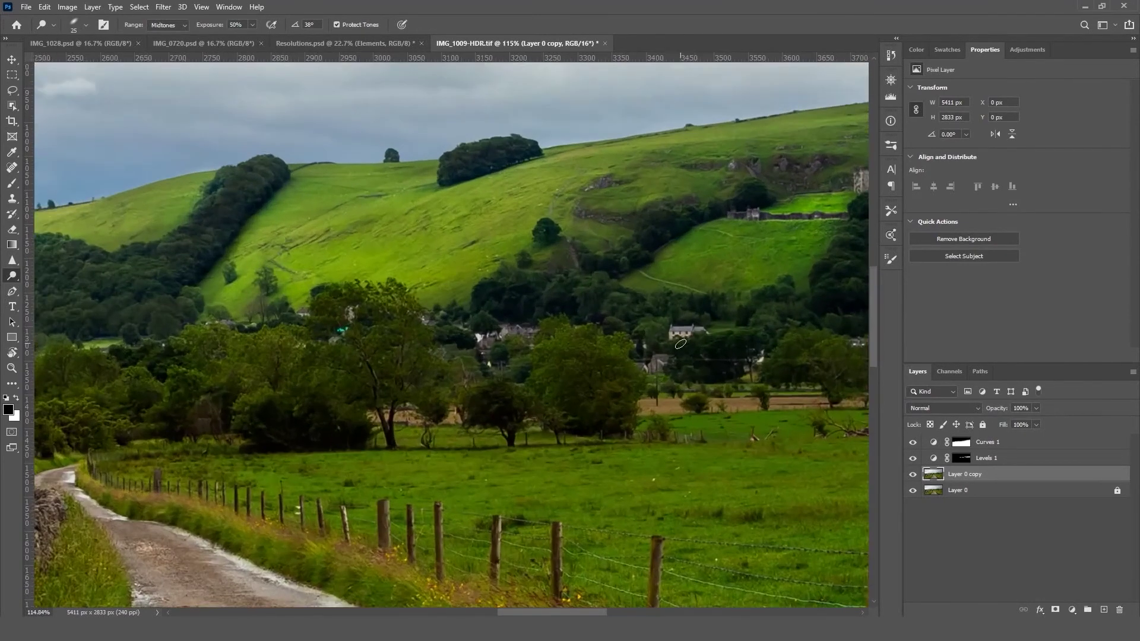
pyautogui.scroll(-5, 327, 364)
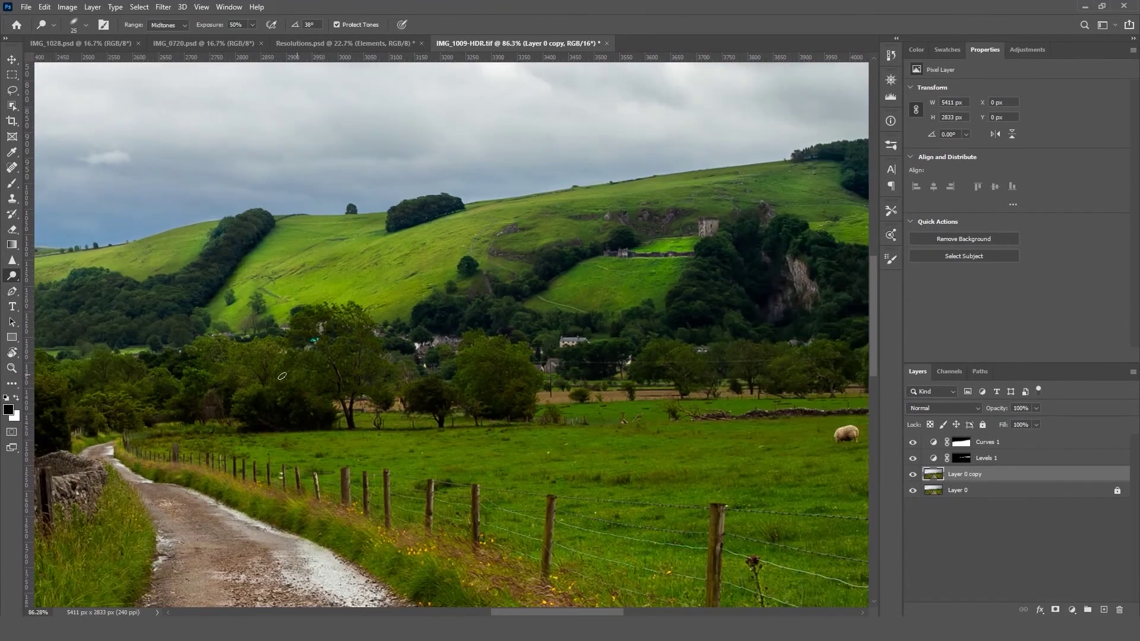
pyautogui.scroll(-2, 167, 402)
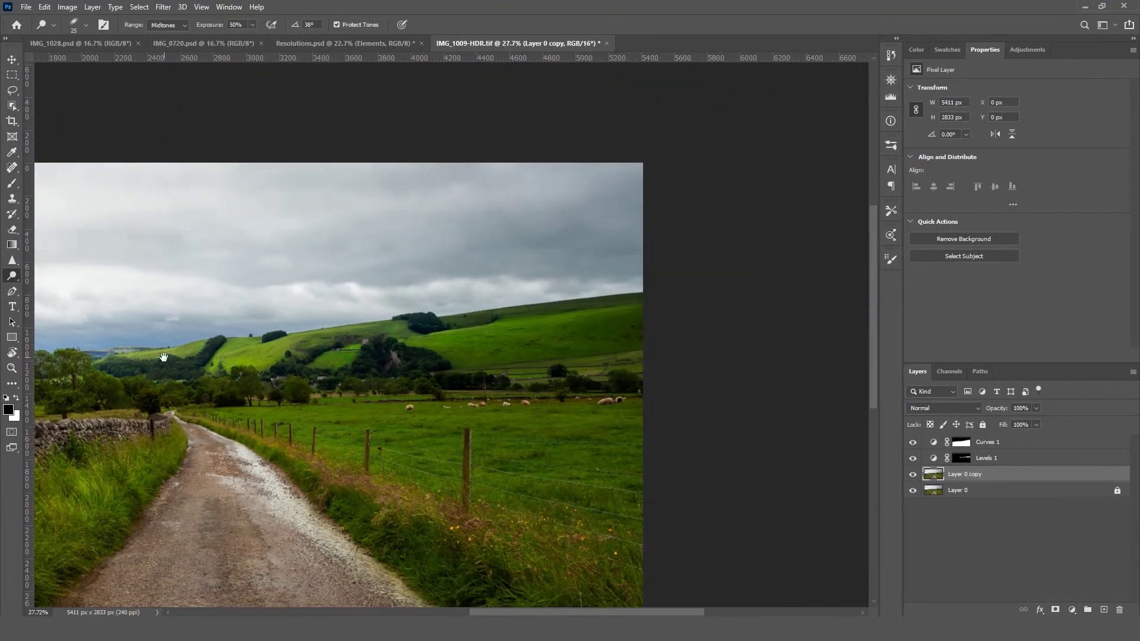
pyautogui.moveTo(164, 356); pyautogui.dragTo(506, 321)
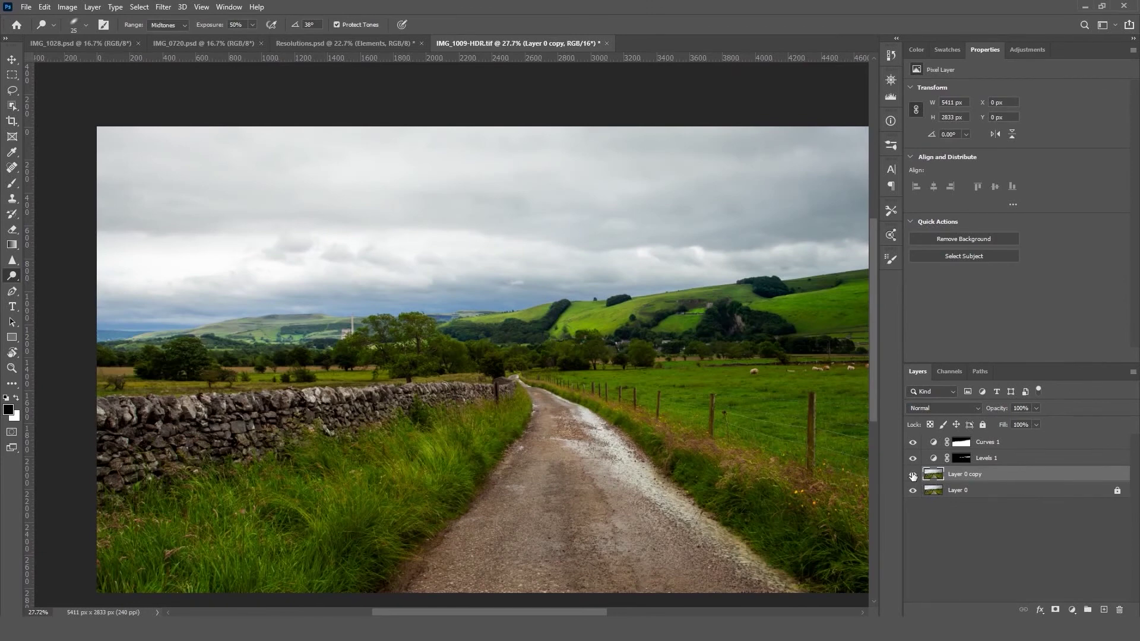
pyautogui.keyDown('alt'); pyautogui.click(912, 493); pyautogui.keyUp('alt')
pyautogui.keyDown('alt'); pyautogui.click(912, 493); pyautogui.keyUp('alt')
pyautogui.keyDown('alt'); pyautogui.click(912, 493); pyautogui.keyUp('alt')
pyautogui.keyDown('alt'); pyautogui.click(912, 493); pyautogui.keyUp('alt')
pyautogui.scroll(2, 365, 351)
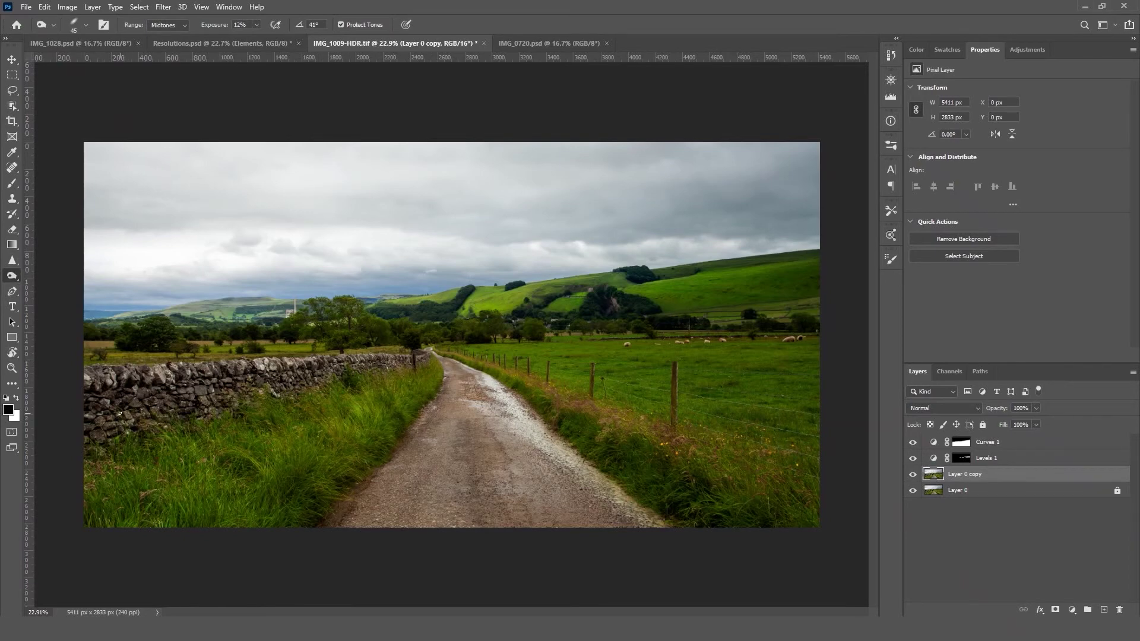
# Step: Switch to the Burn Tool with a 400 px brush and 20% exposure
pyautogui.scroll(5, 116, 414)
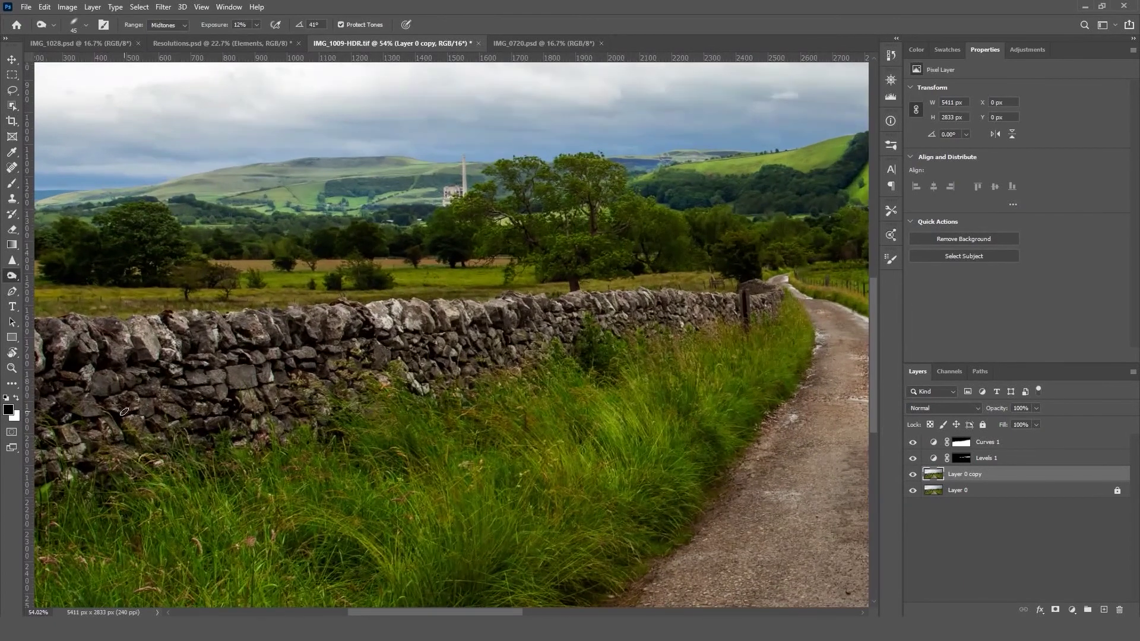
pyautogui.moveTo(148, 397); pyautogui.dragTo(446, 339)
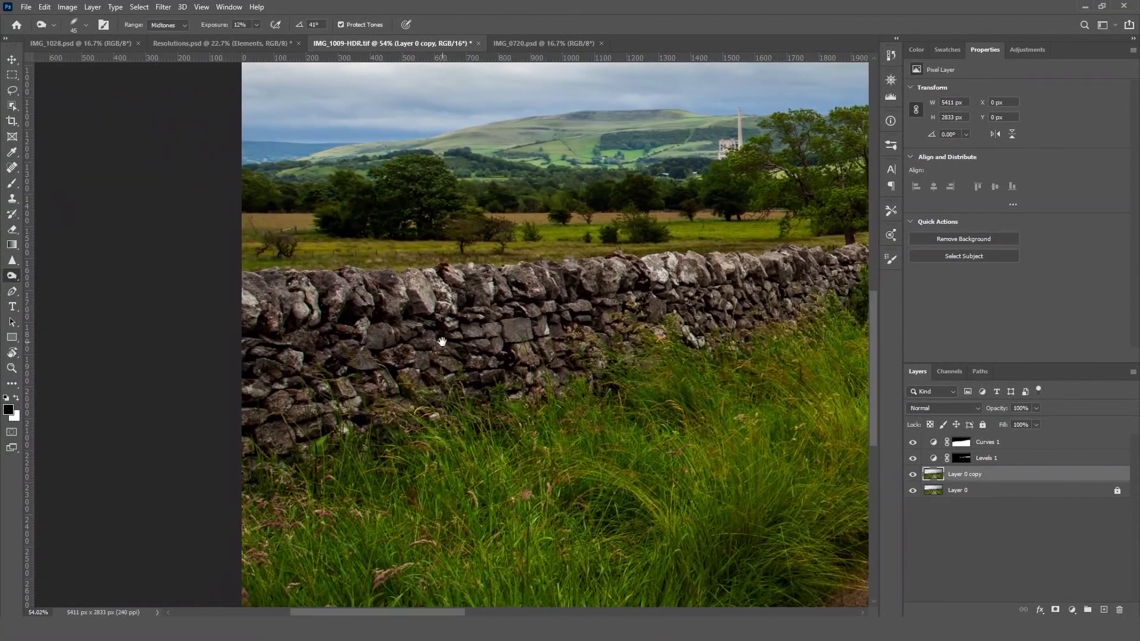
pyautogui.scroll(-5, 445, 345)
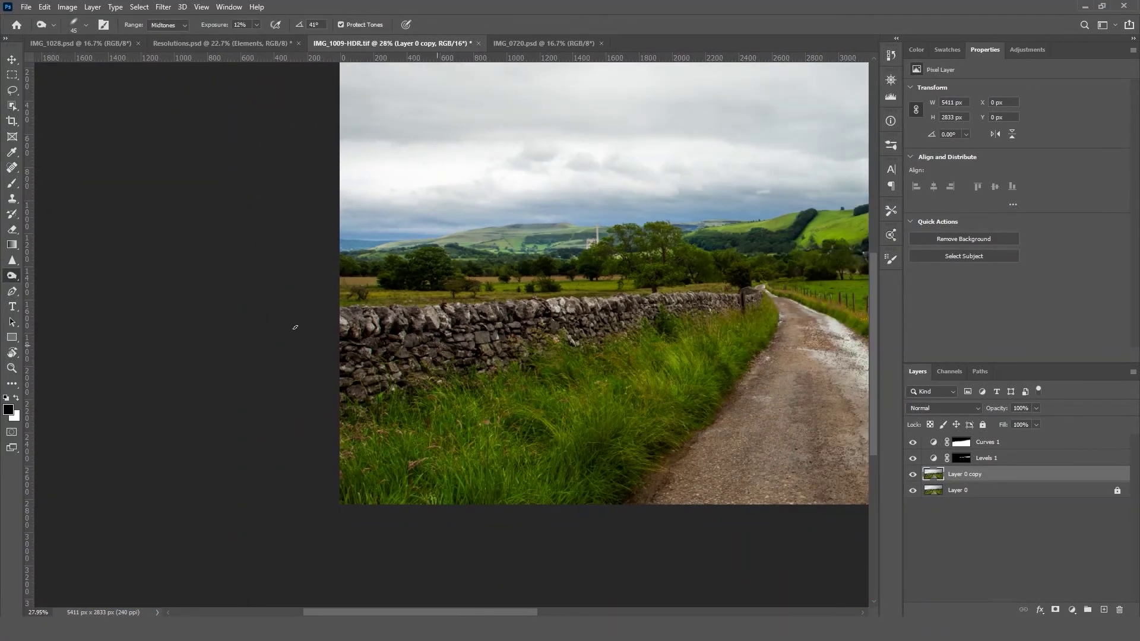
pyautogui.rightClick(11, 275)
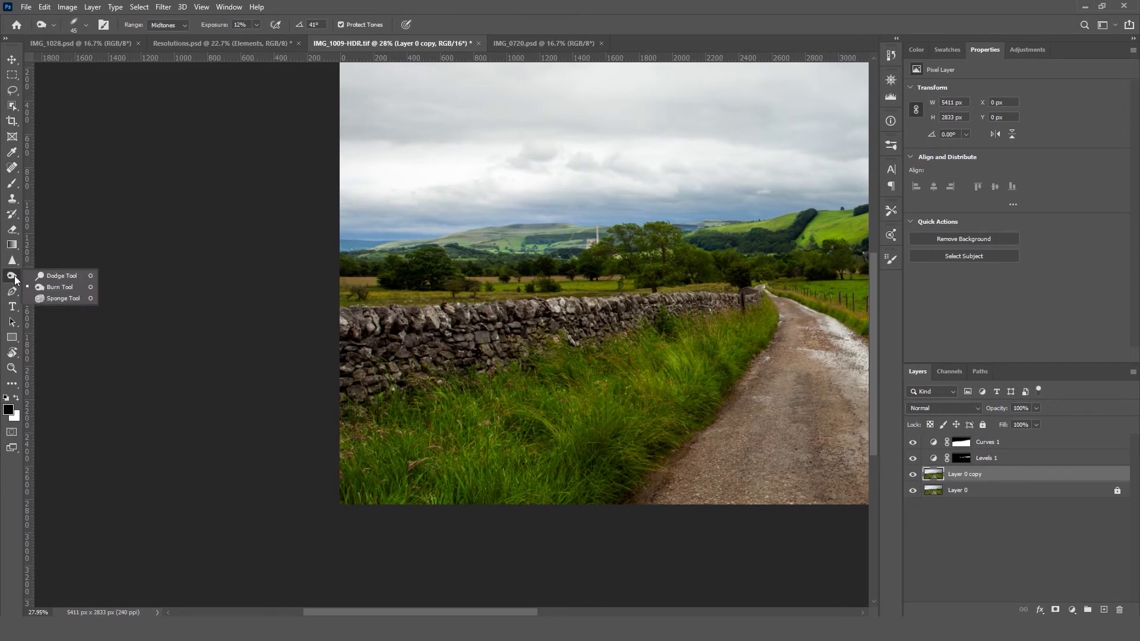
pyautogui.click(47, 287)
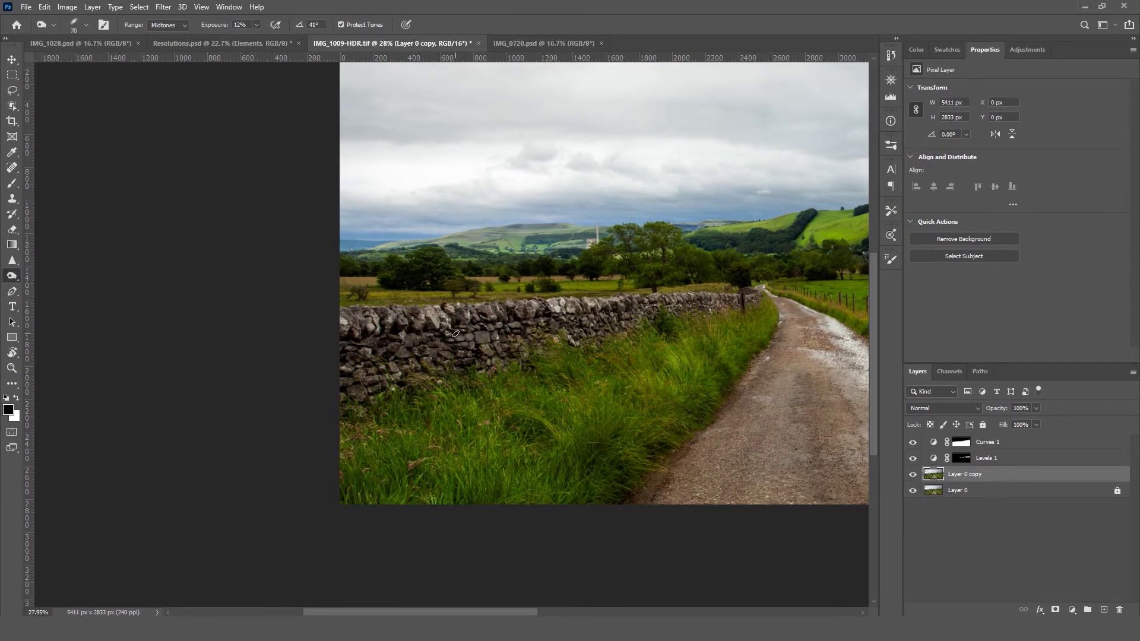
pyautogui.press(']')
pyautogui.press(']')
pyautogui.press(']')
pyautogui.press(']')
pyautogui.press(']')
pyautogui.press(']')
pyautogui.press(']')
pyautogui.press(']')
pyautogui.press(']')
pyautogui.press(']')
pyautogui.press(']')
pyautogui.click(229, 24)
pyautogui.write('20')
pyautogui.press('Tab')
# Step: Burn along the stone wall beside the road, then drop the brush to 250 and inspect it
pyautogui.moveTo(348, 327)
pyautogui.mouseDown()
pyautogui.moveTo(369, 382)
pyautogui.moveTo(399, 378)
pyautogui.moveTo(424, 333)
pyautogui.moveTo(456, 355)
pyautogui.moveTo(519, 332)
pyautogui.moveTo(440, 338)
pyautogui.moveTo(687, 313)
pyautogui.mouseUp()
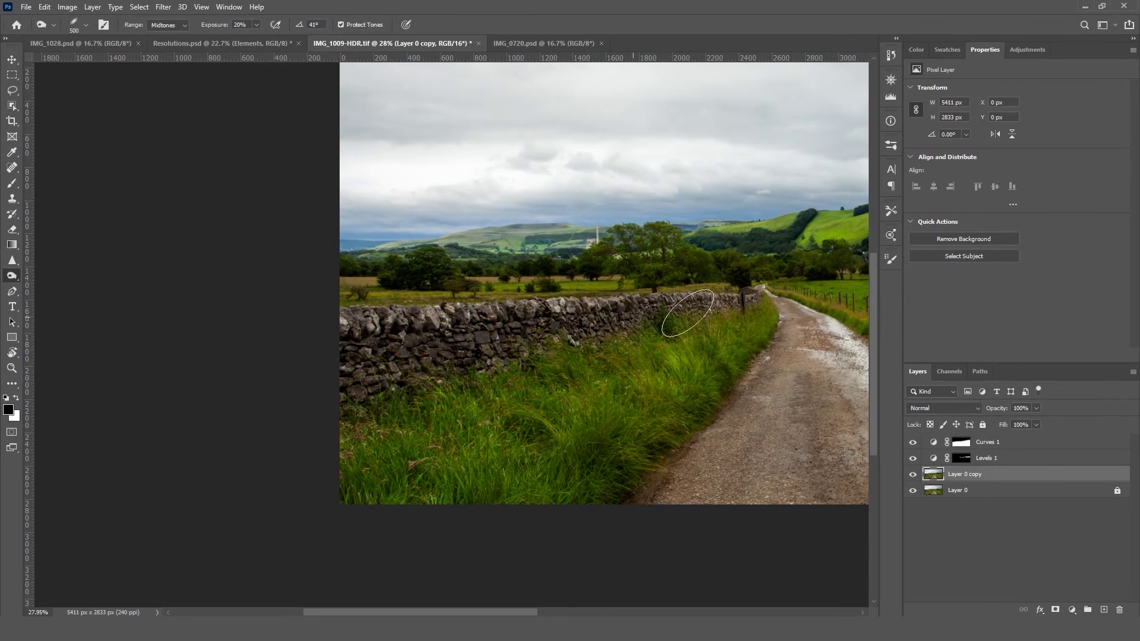
pyautogui.press('[')
pyautogui.press('[')
pyautogui.press('[')
pyautogui.press('[')
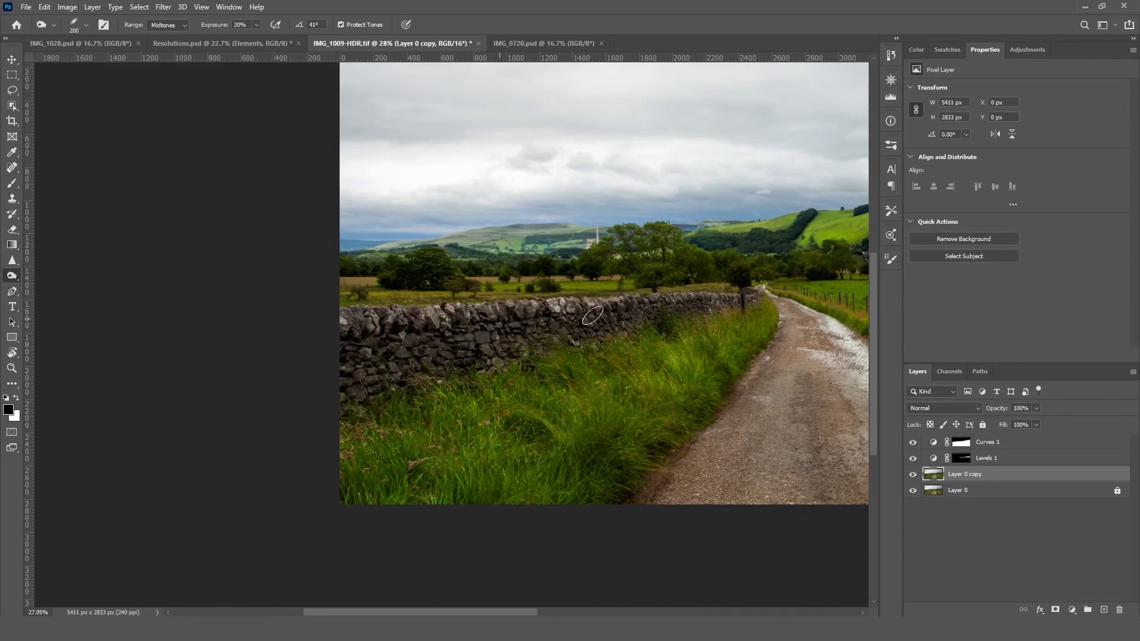
pyautogui.scroll(5, 398, 351)
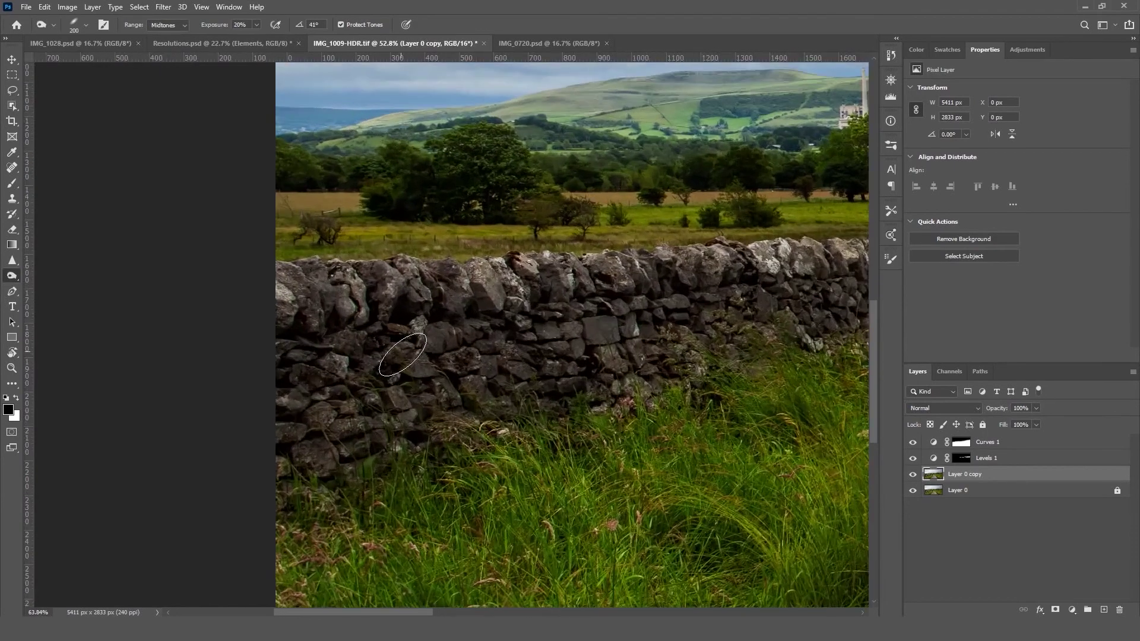
pyautogui.scroll(4, 403, 355)
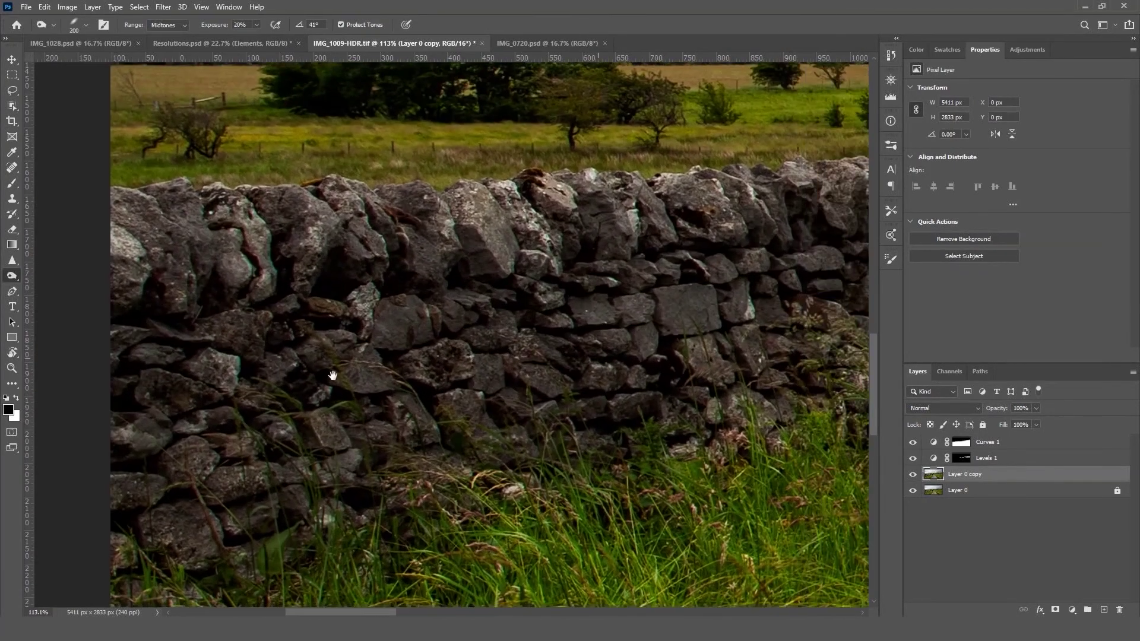
pyautogui.moveTo(599, 374); pyautogui.dragTo(295, 387)
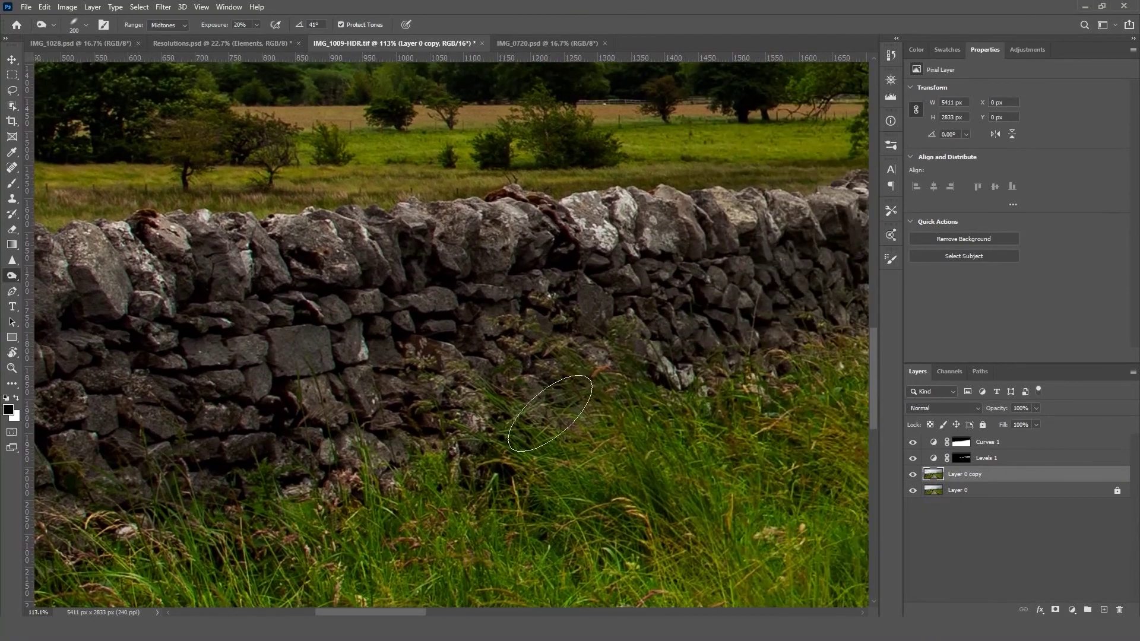
# Step: Toggle the edits off and on to compare the burned wall against the original photo
pyautogui.keyDown('alt'); pyautogui.click(918, 493); pyautogui.keyUp('alt')
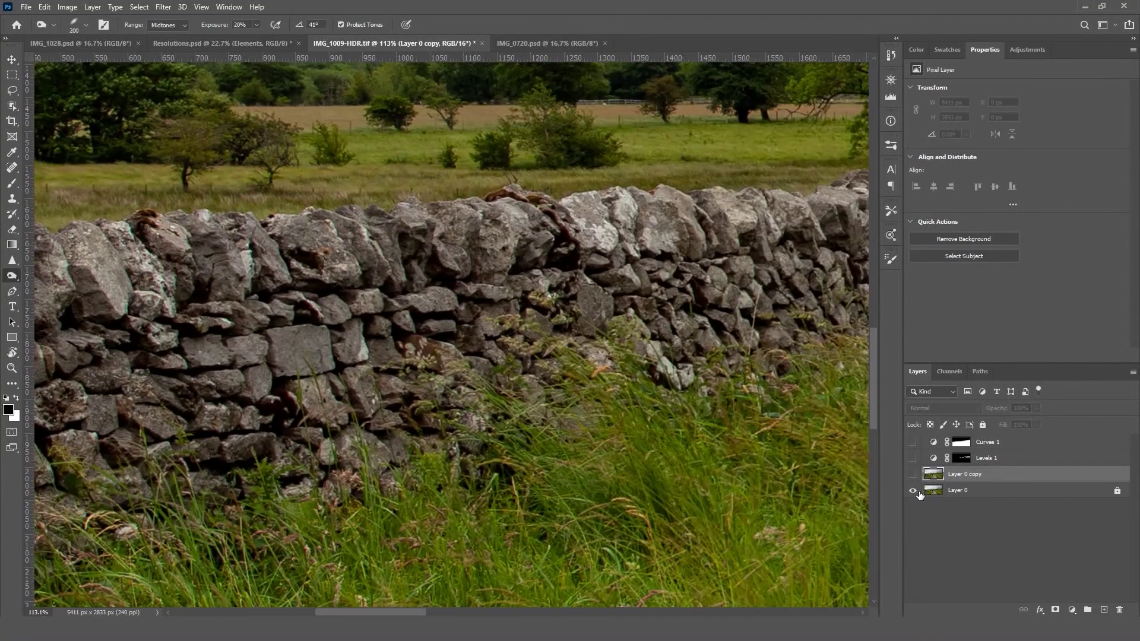
pyautogui.keyDown('alt'); pyautogui.click(919, 493); pyautogui.keyUp('alt')
pyautogui.keyDown('alt'); pyautogui.click(919, 493); pyautogui.keyUp('alt')
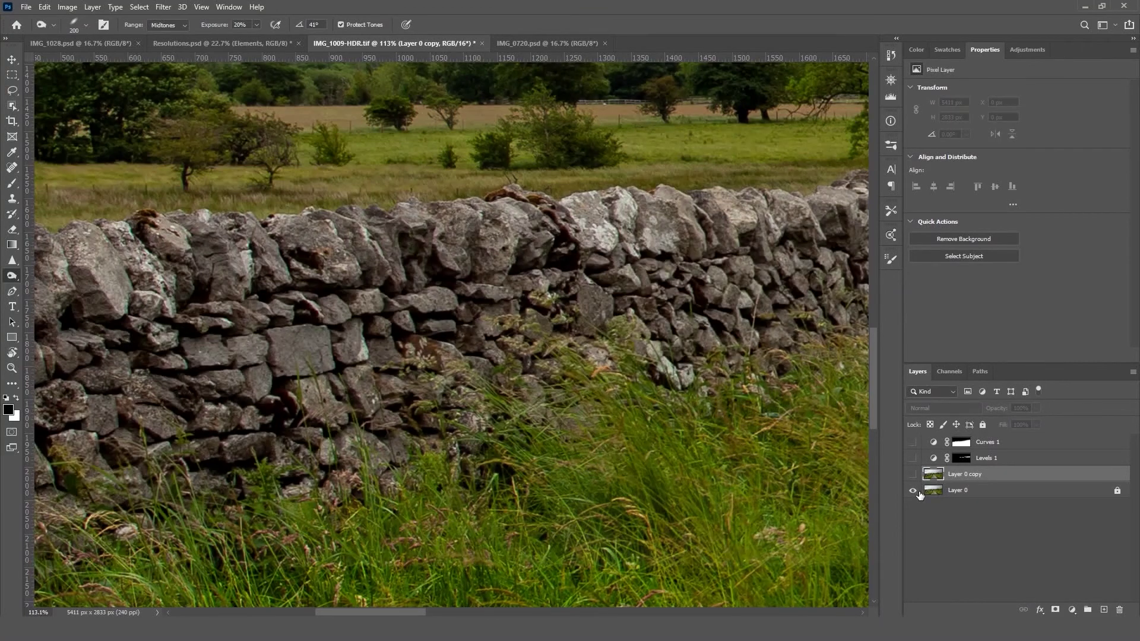
pyautogui.keyDown('alt'); pyautogui.click(919, 492); pyautogui.keyUp('alt')
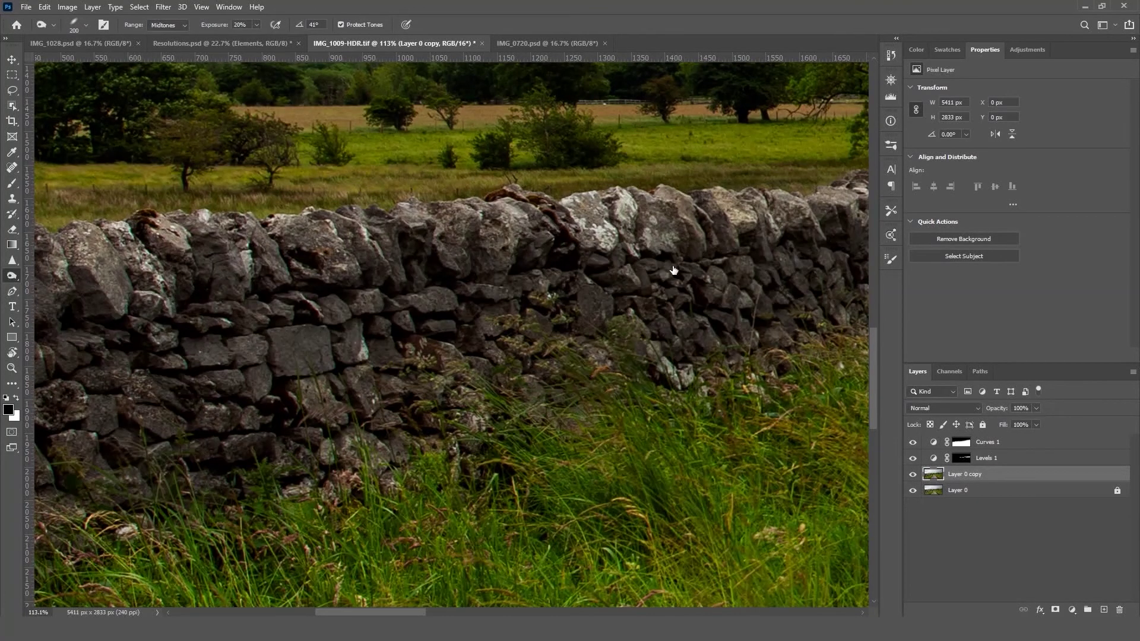
# Step: Zoom out on the landscape and enlarge the burn brush to 400
pyautogui.scroll(-2, 460, 318)
pyautogui.scroll(-4, 460, 317)
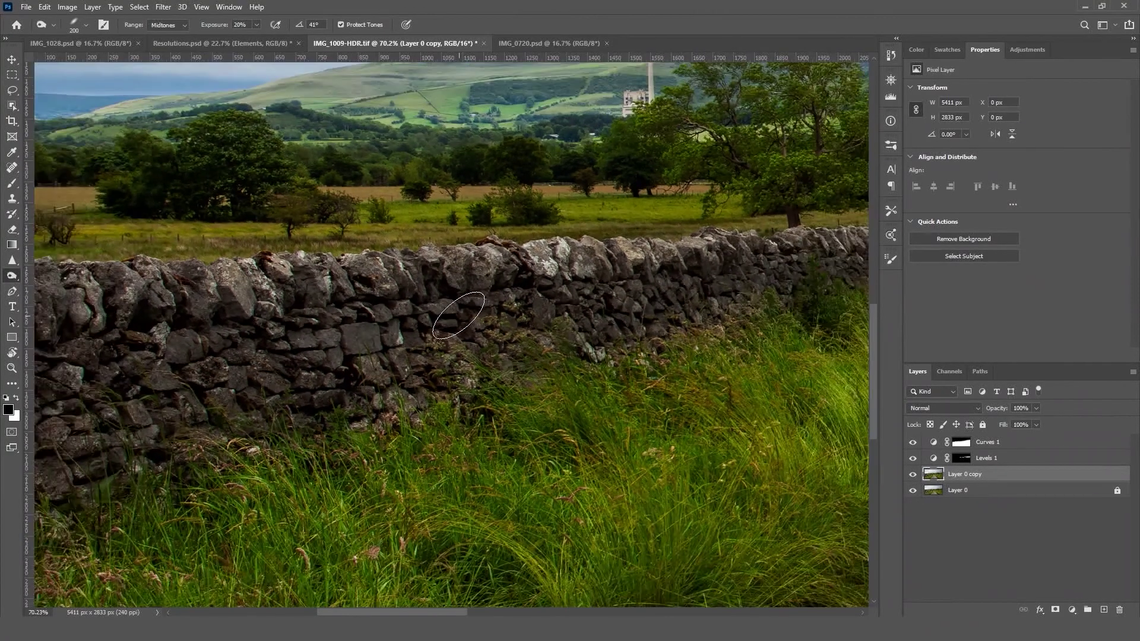
pyautogui.scroll(-4, 482, 383)
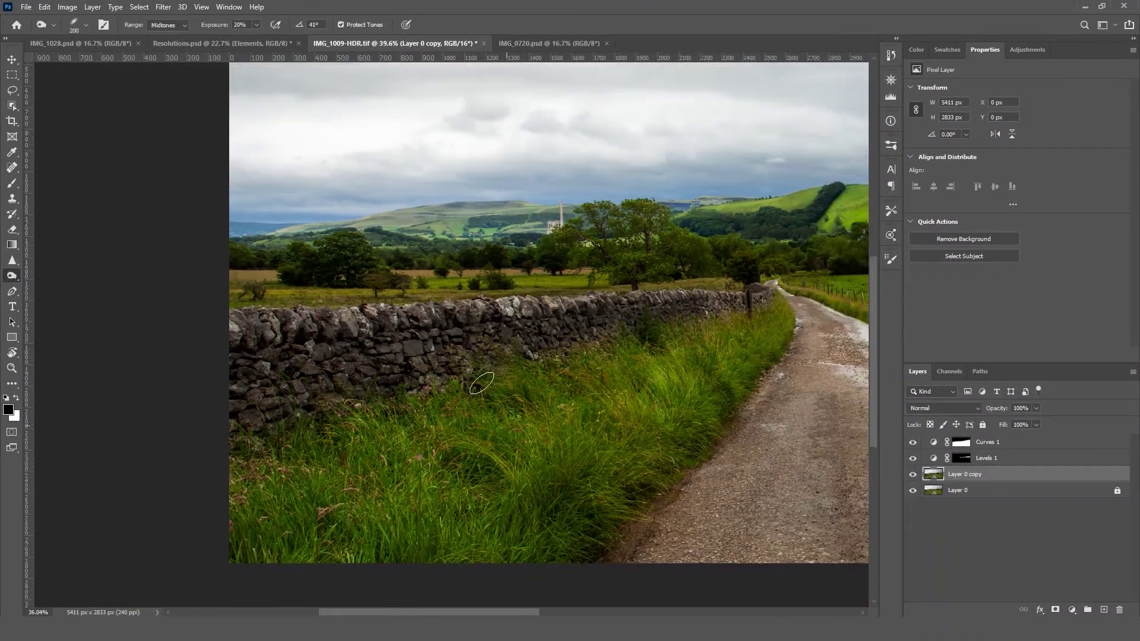
pyautogui.press(']')
pyautogui.press(']')
pyautogui.press(']')
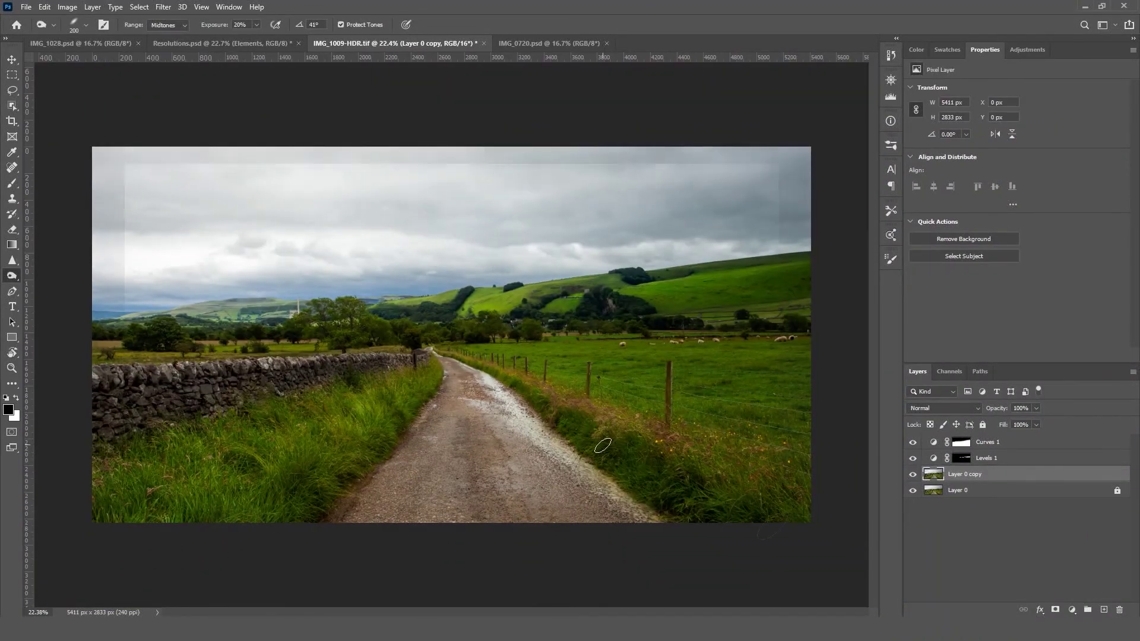
pyautogui.scroll(-1, 772, 527)
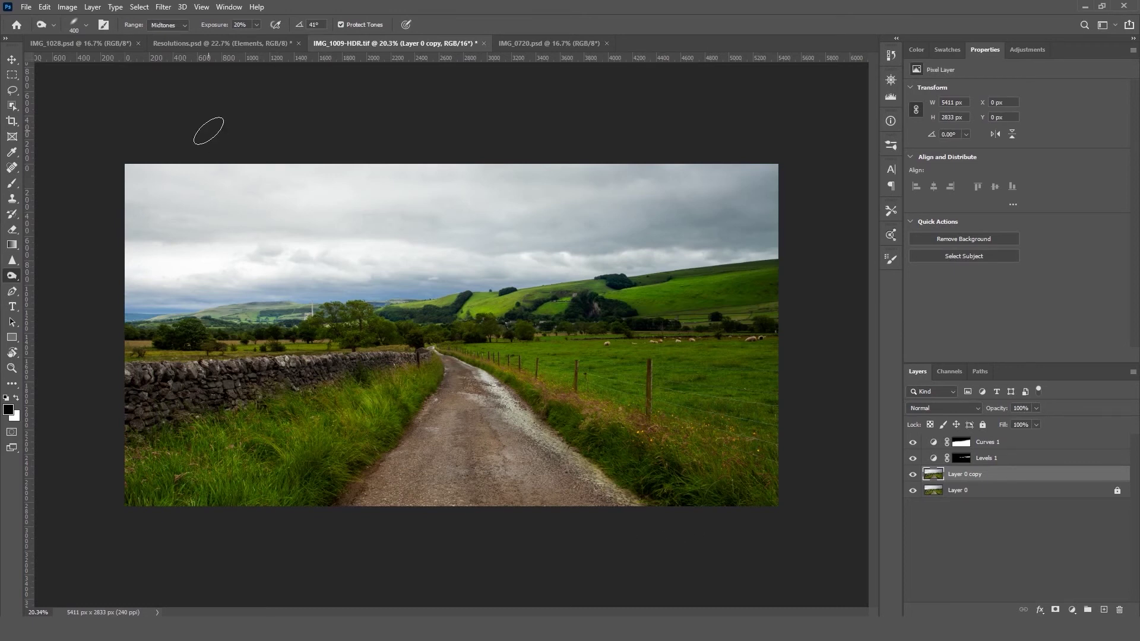
# Step: Open File > Export > Save for Web (Legacy), showing JPEG Very High at quality 89
pyautogui.click(26, 8)
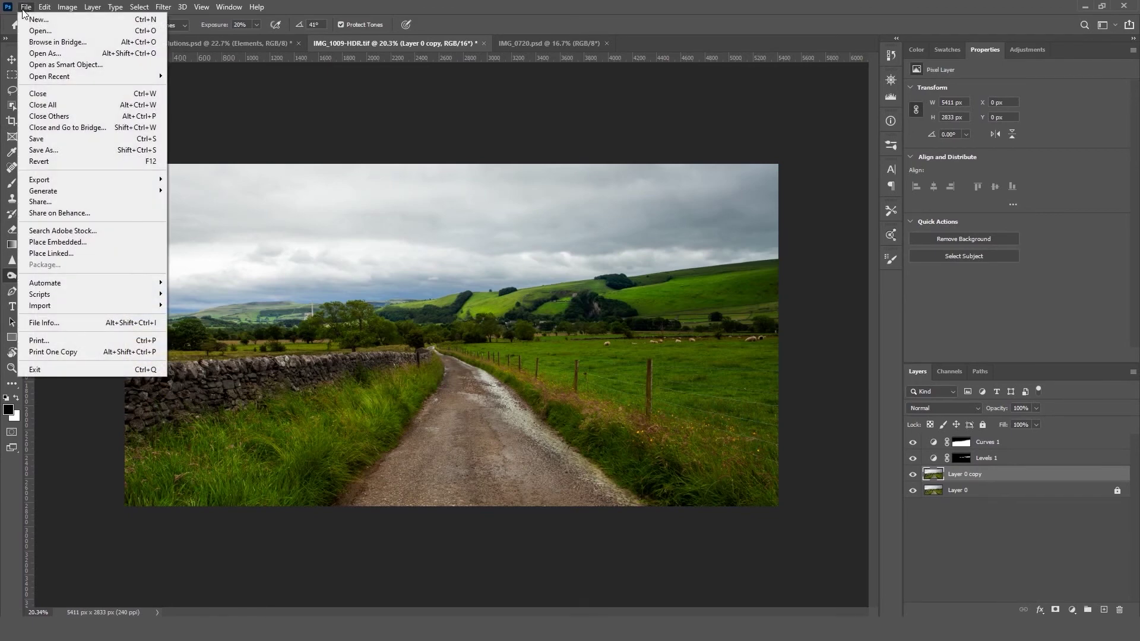
pyautogui.moveTo(109, 181)
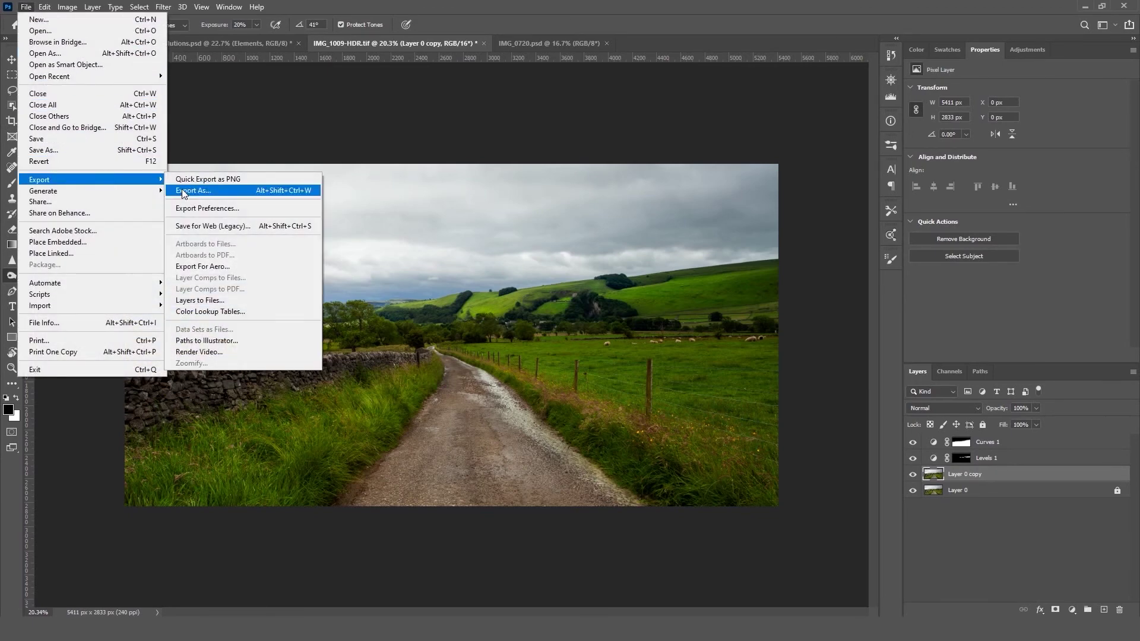
pyautogui.click(315, 231)
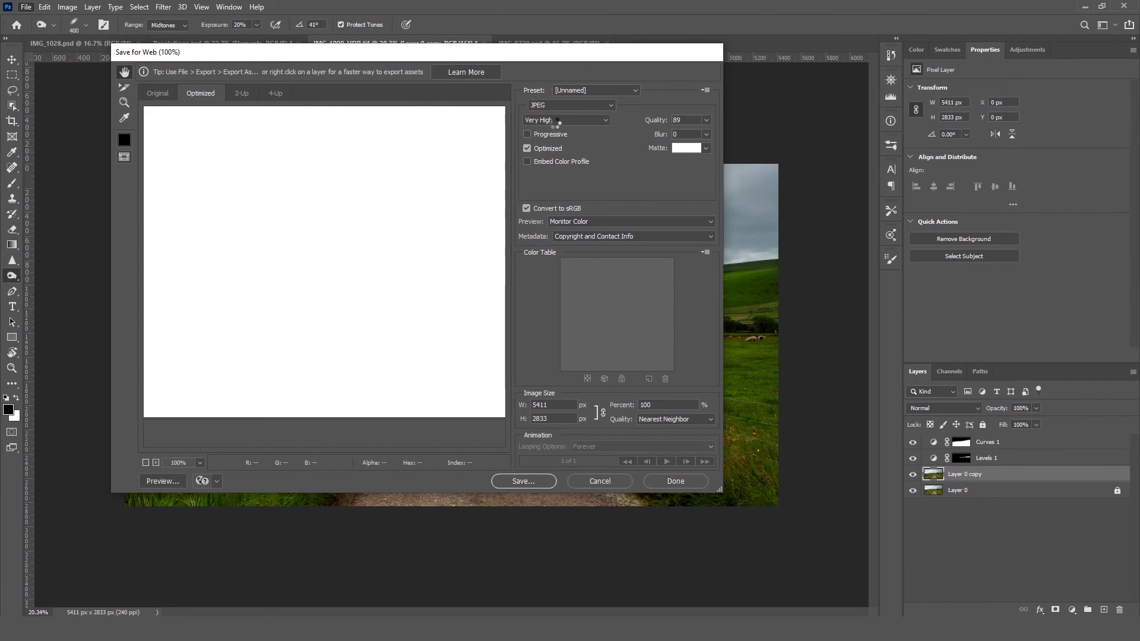
pyautogui.click(201, 463)
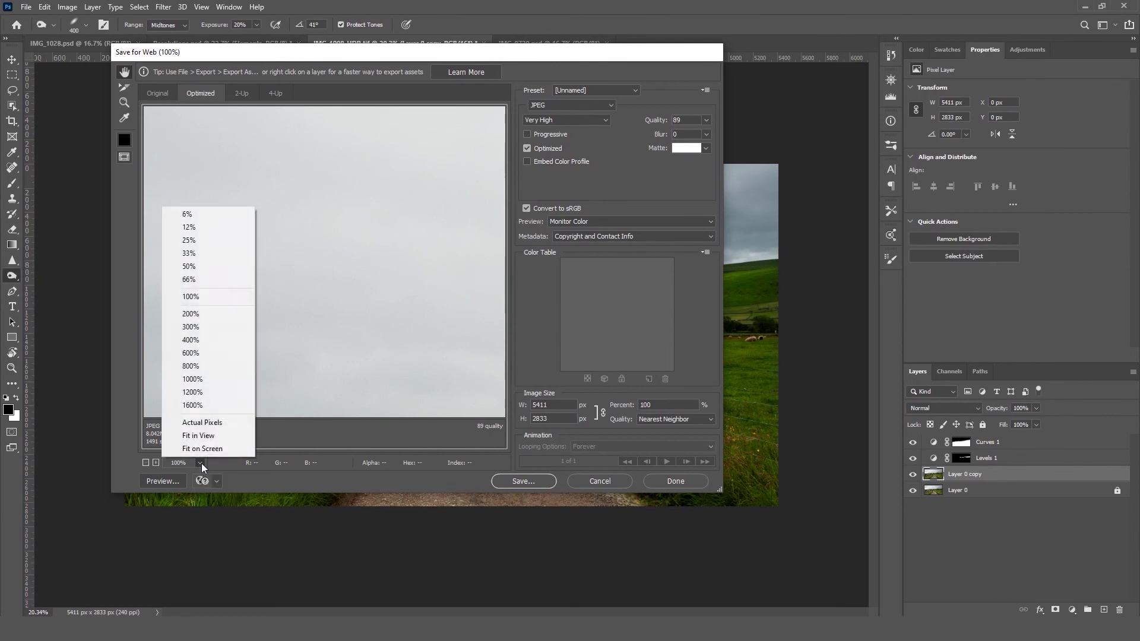
# Step: Fit the preview in view and set the JPEG export quality to 73
pyautogui.click(234, 437)
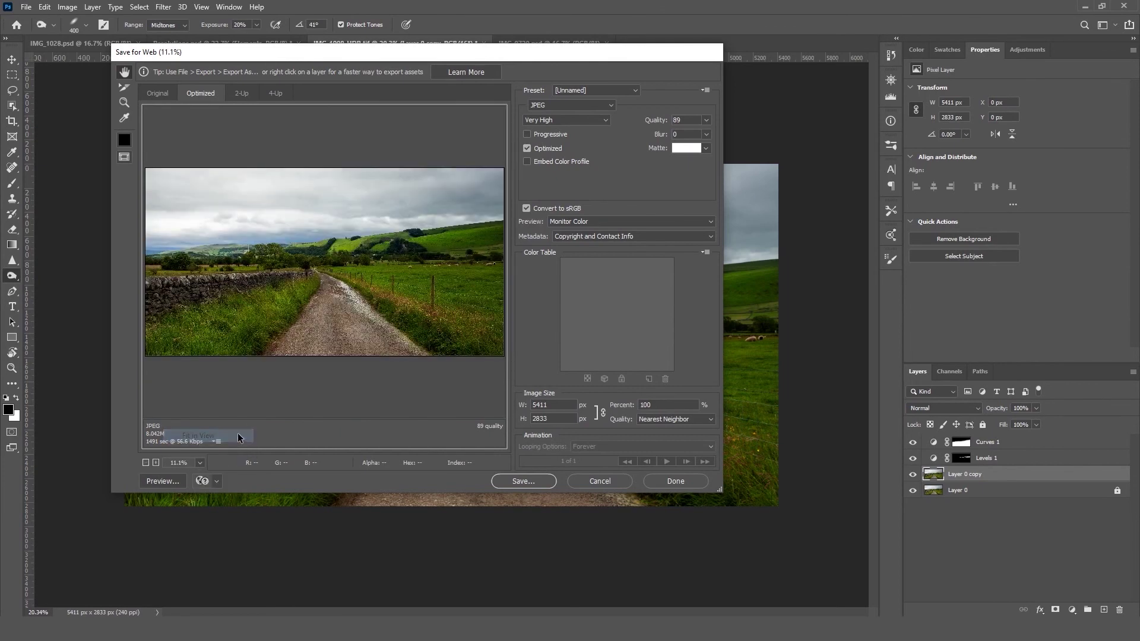
pyautogui.click(564, 104)
pyautogui.click(561, 124)
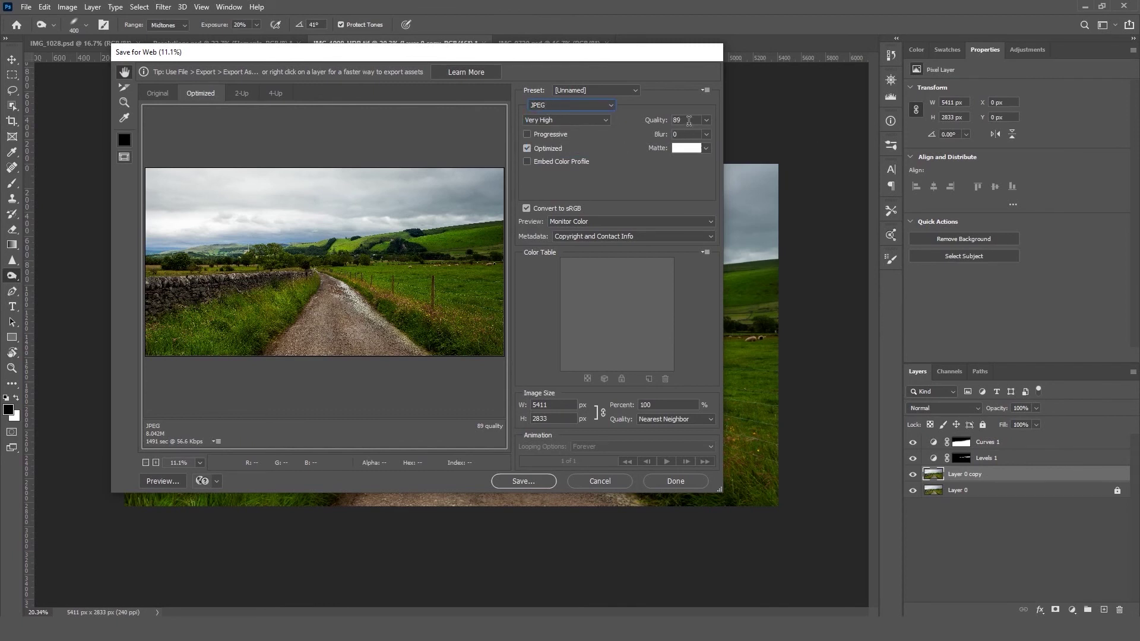
pyautogui.click(689, 121)
pyautogui.click(707, 121)
pyautogui.moveTo(689, 136); pyautogui.dragTo(689, 136)
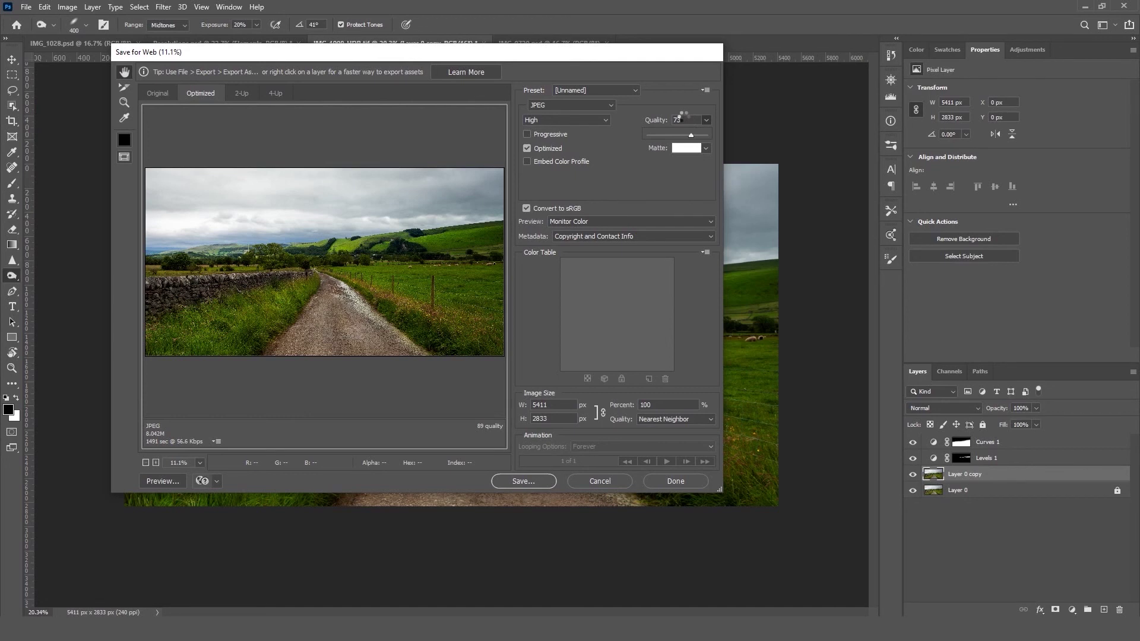
pyautogui.click(565, 406)
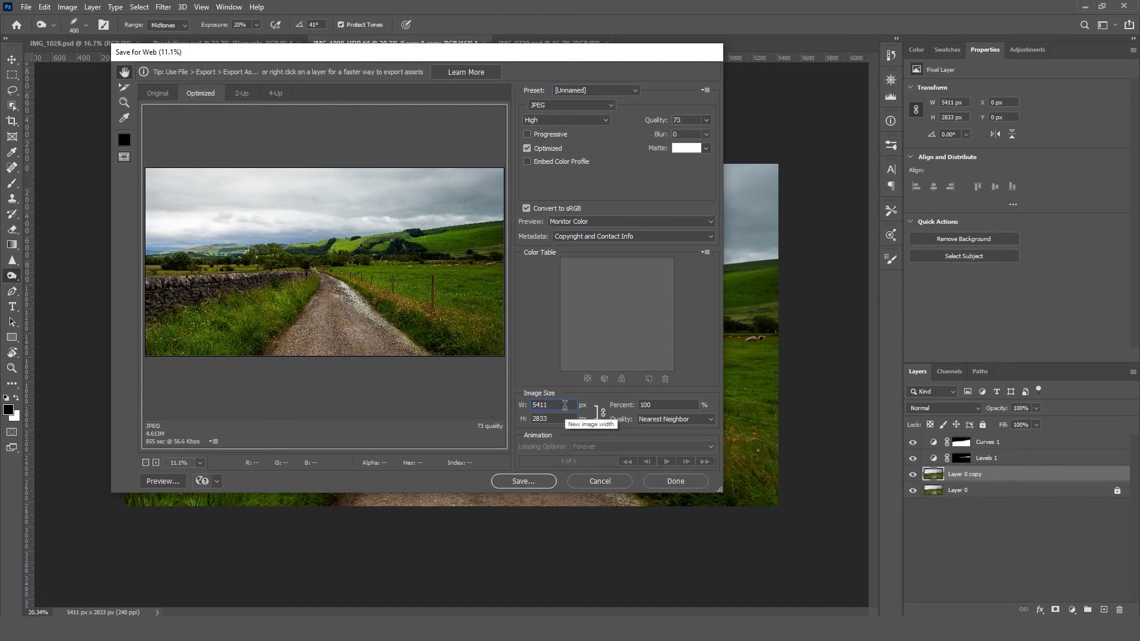
# Step: Resize the export to 1080 px wide with Bicubic resampling and fit the preview
pyautogui.press('BackSpace')
pyautogui.press('BackSpace')
pyautogui.press('BackSpace')
pyautogui.press('BackSpace')
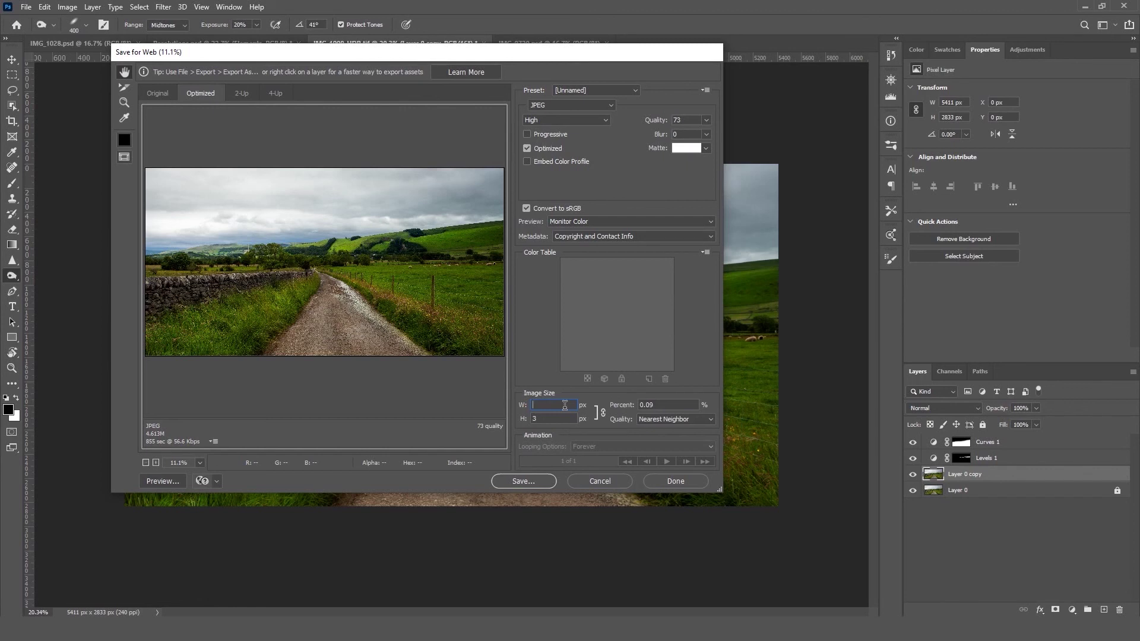
pyautogui.write('1080')
pyautogui.click(693, 421)
pyautogui.click(688, 447)
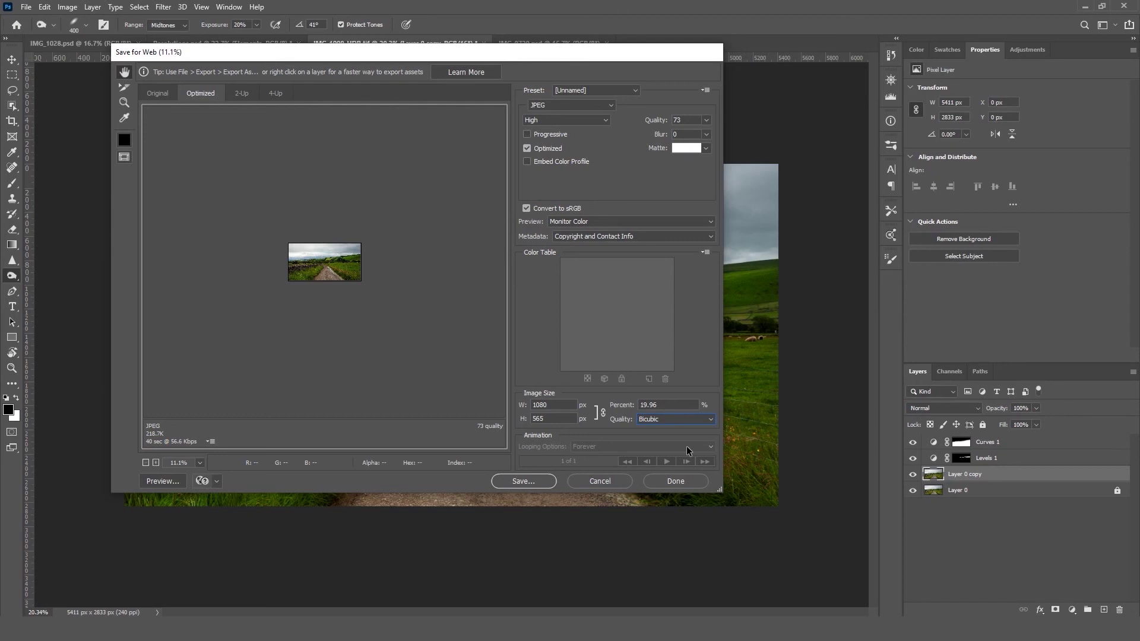
pyautogui.click(199, 463)
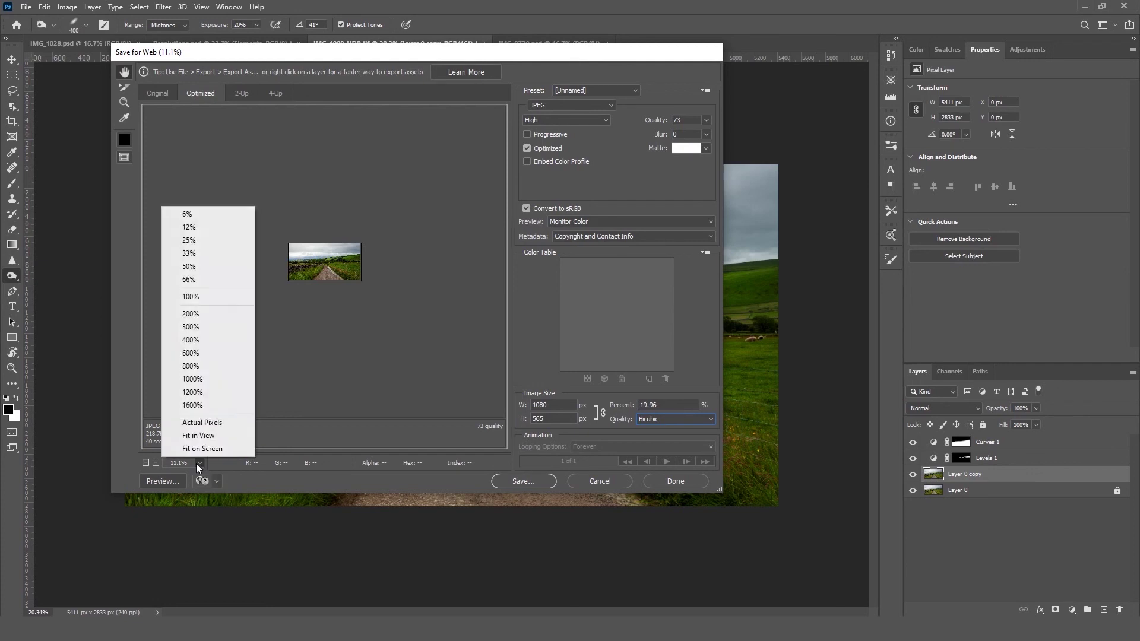
pyautogui.click(205, 436)
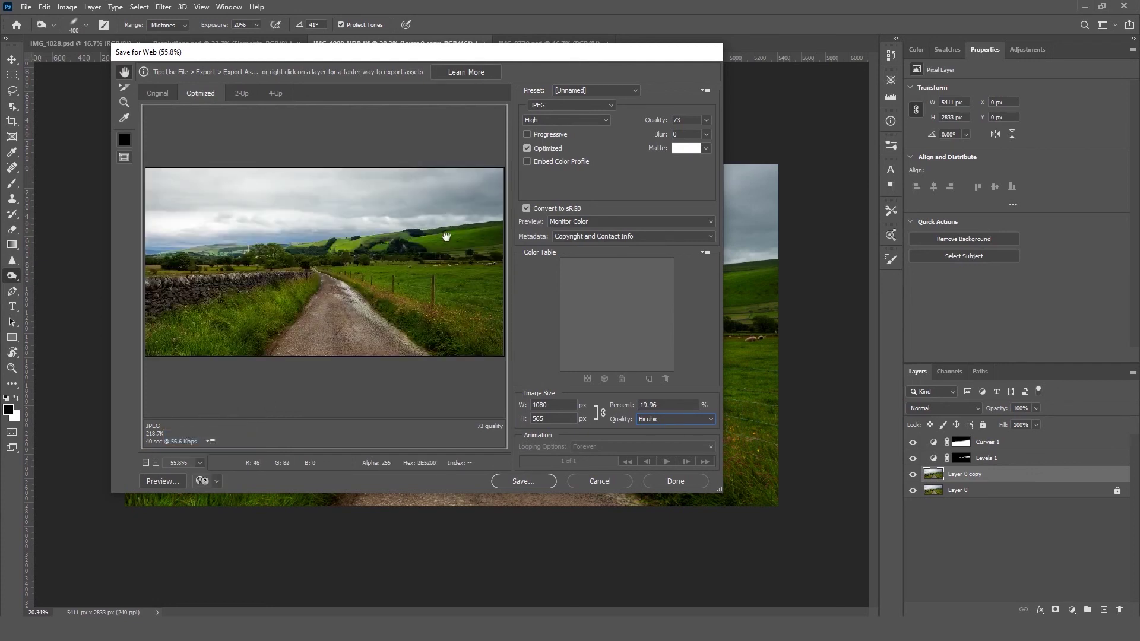
# Step: Save the optimized JPEG into the Export folder as 'The_roaches'
pyautogui.click(536, 480)
pyautogui.write('The')
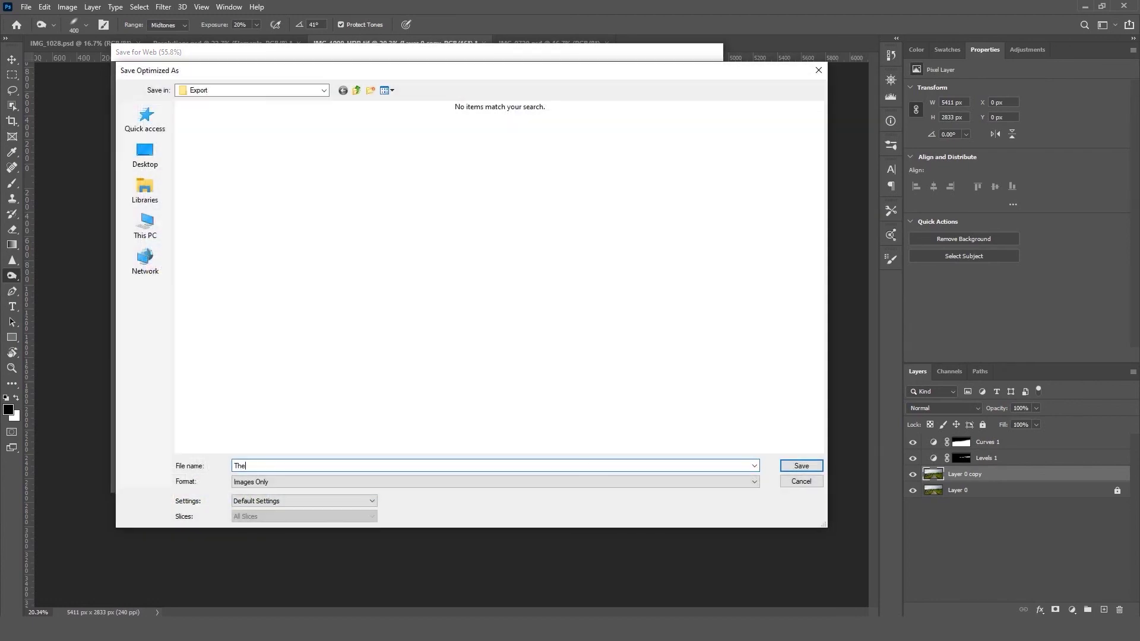
pyautogui.write('_roaches')
pyautogui.press('Return')
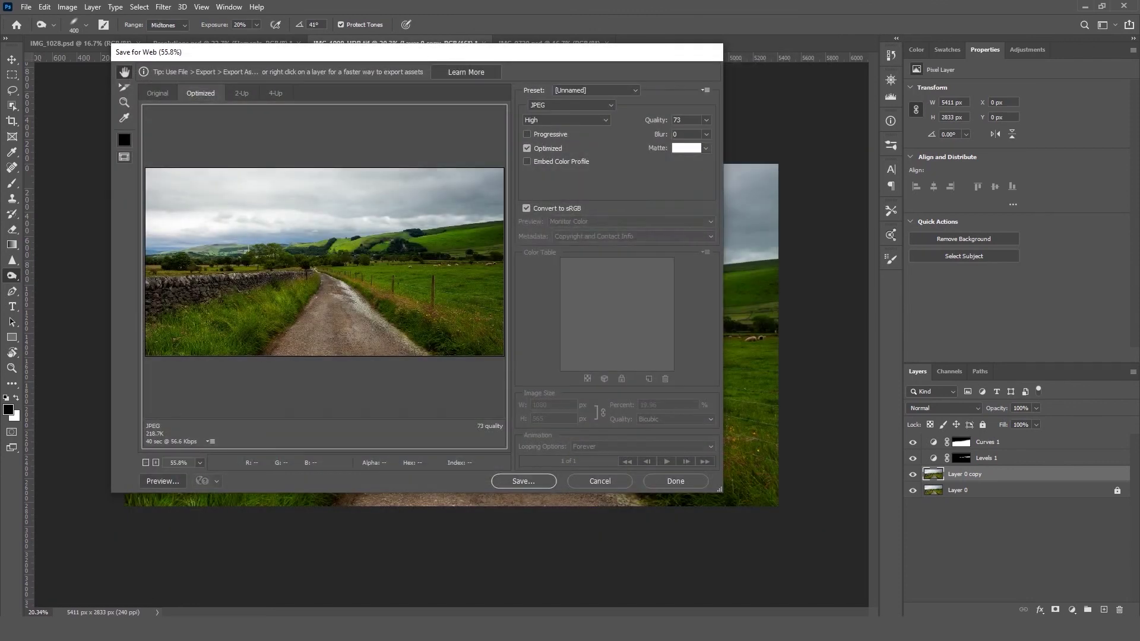